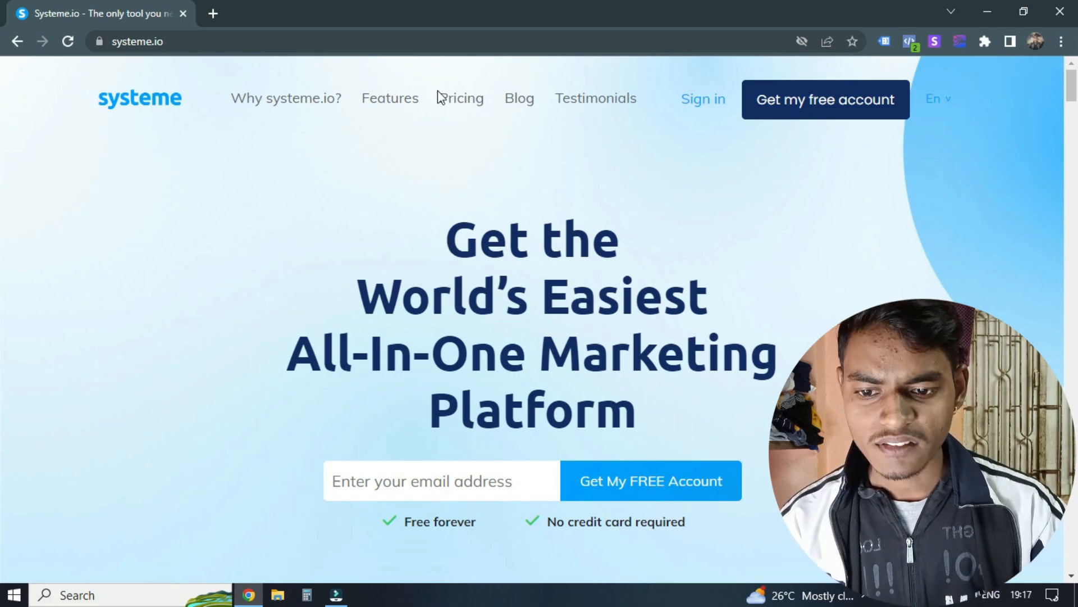
Step: Open the pricing page and compare the monthly prices and contact limits of the Free, Startup, Webinar and Unlimited plans
left_click(466, 102)
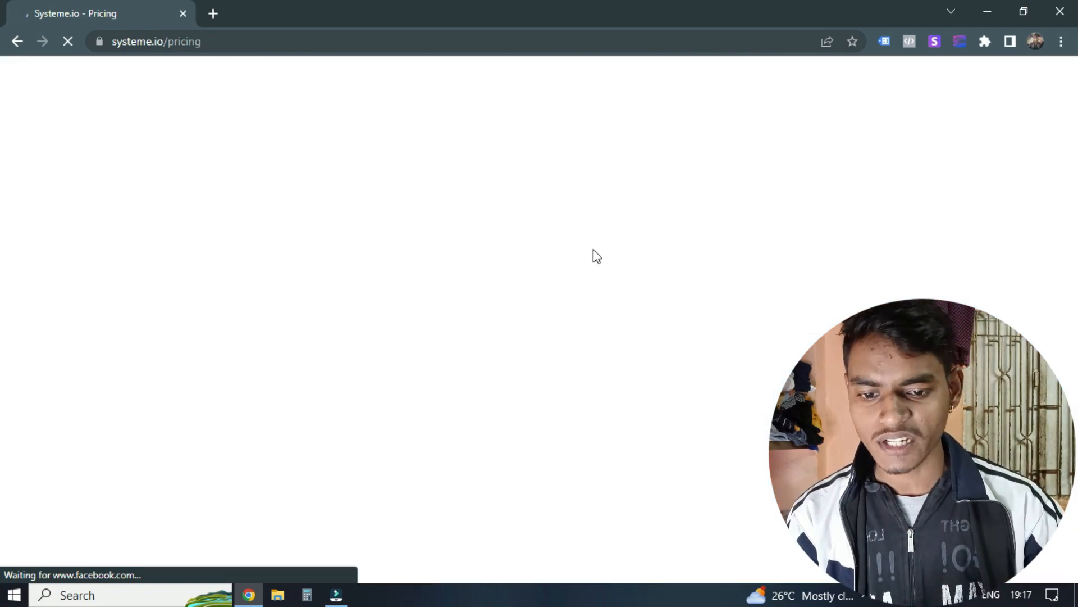
scroll(590, 251, "down", 5)
scroll(589, 264, "up", 5)
scroll(343, 238, "down", 1)
left_click(341, 238)
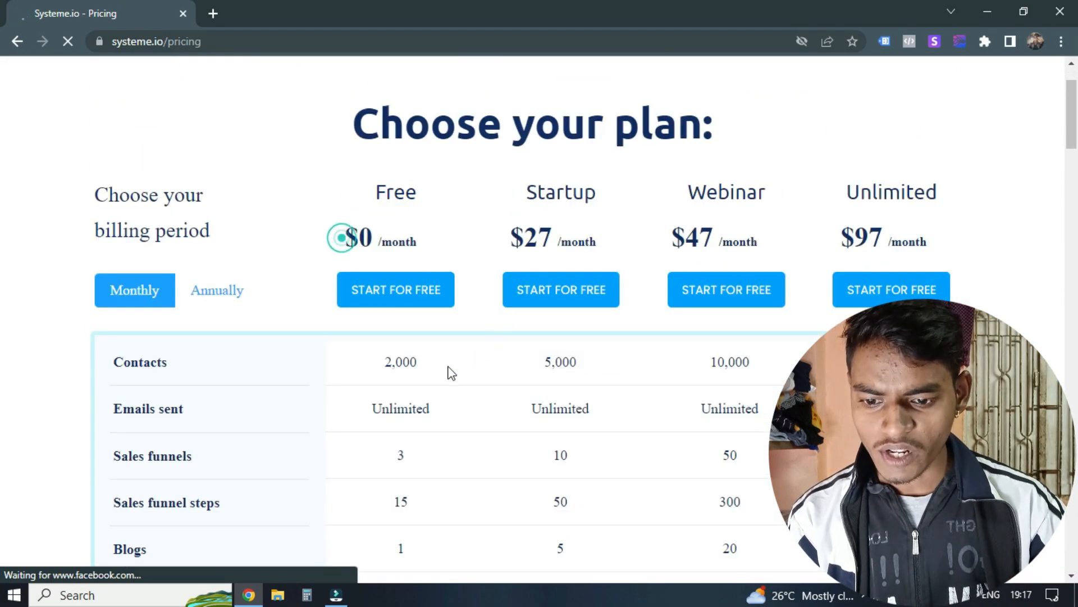
double_click(387, 361)
left_click_drag(510, 249, 594, 247)
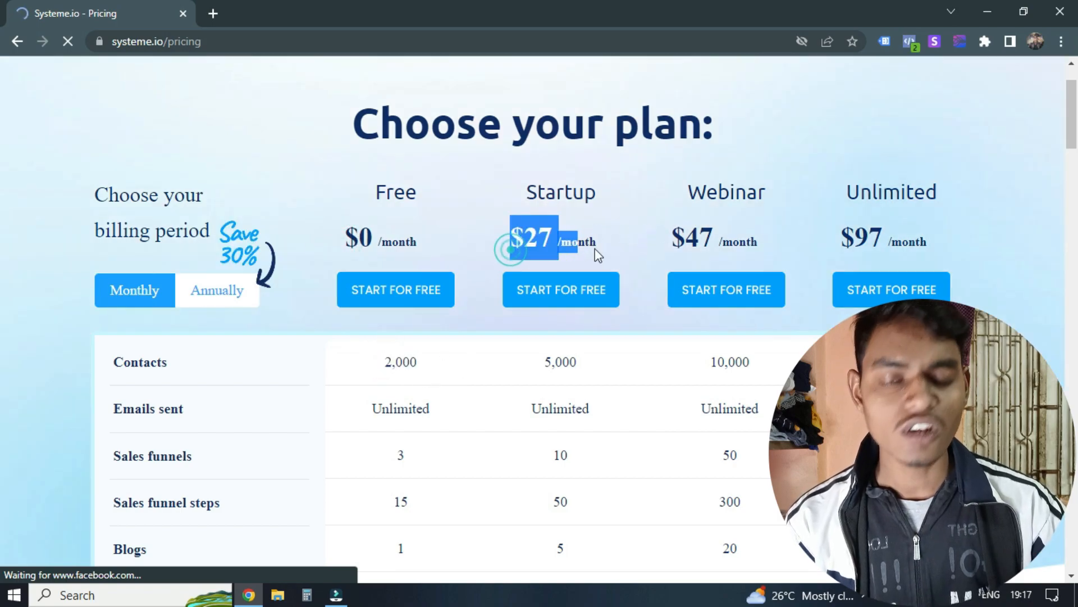
double_click(560, 361)
double_click(718, 231)
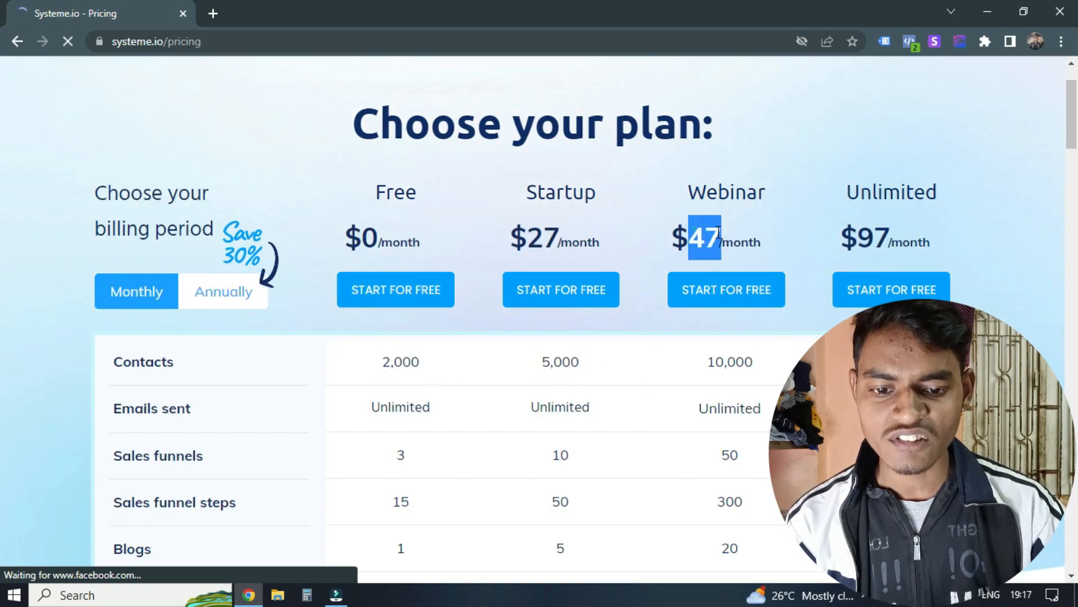
double_click(730, 361)
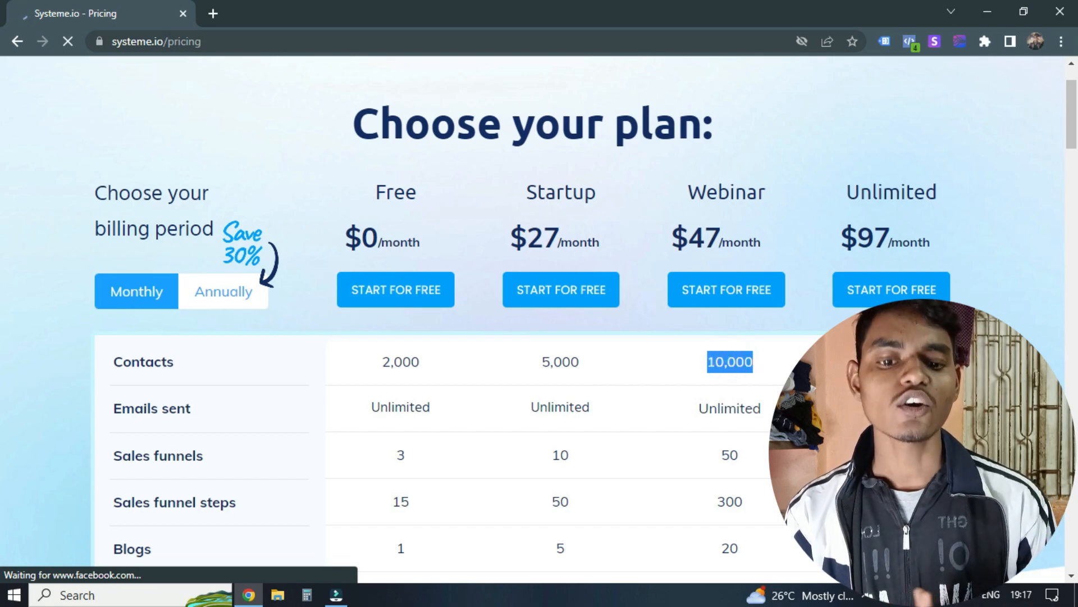
left_click_drag(842, 241, 926, 242)
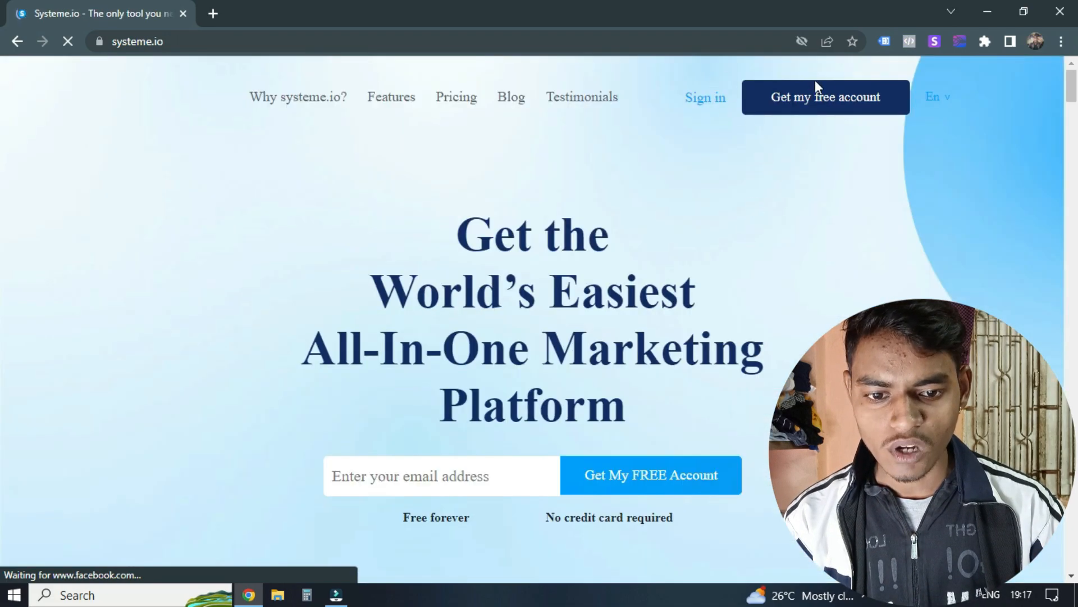
scroll(680, 306, "down", 3)
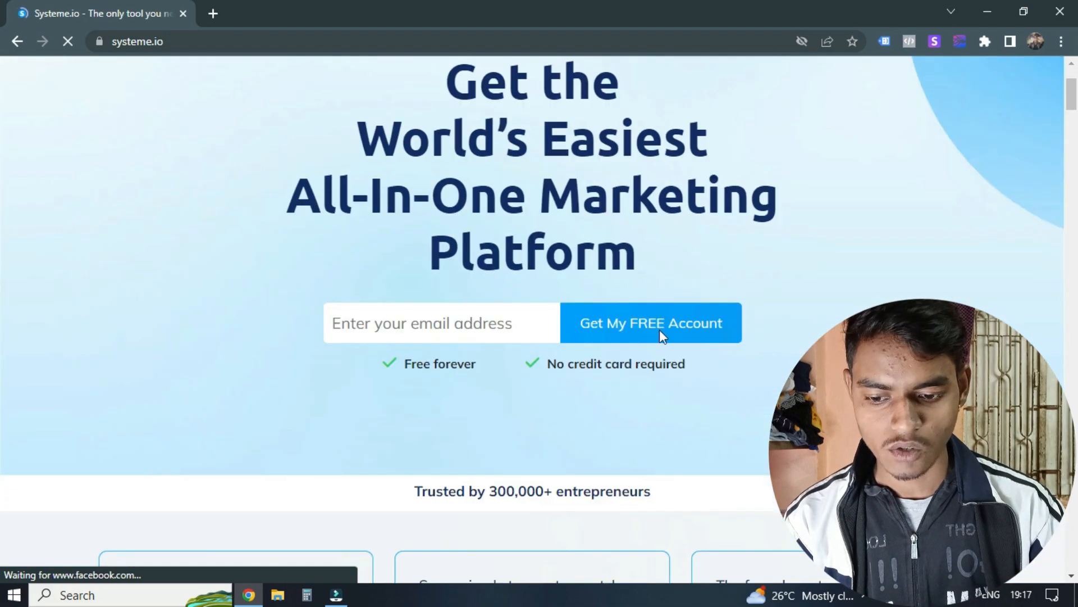
left_click(393, 327)
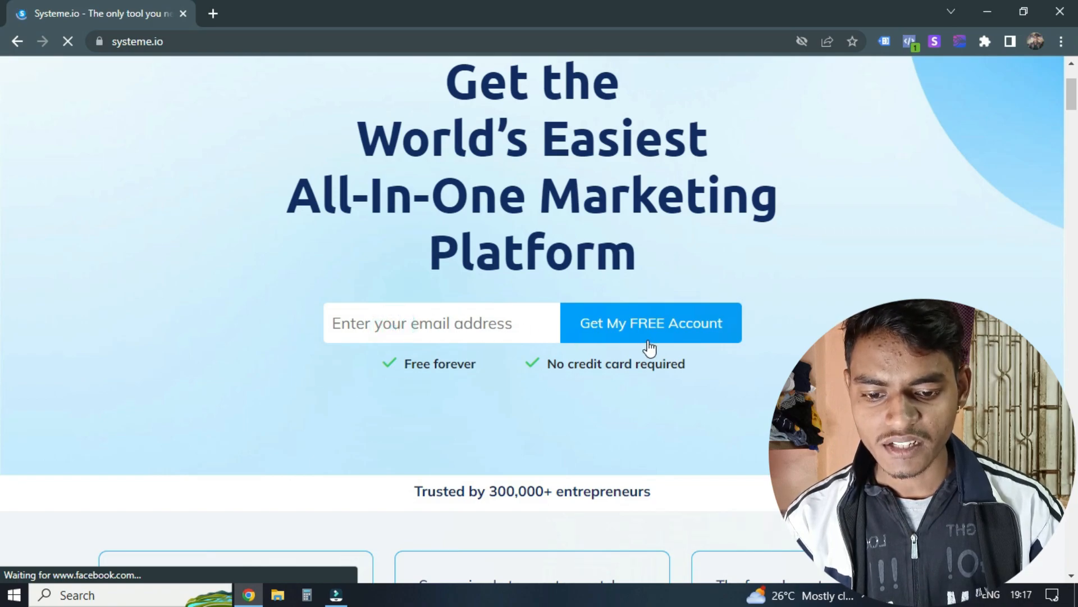
scroll(607, 319, "up", 3)
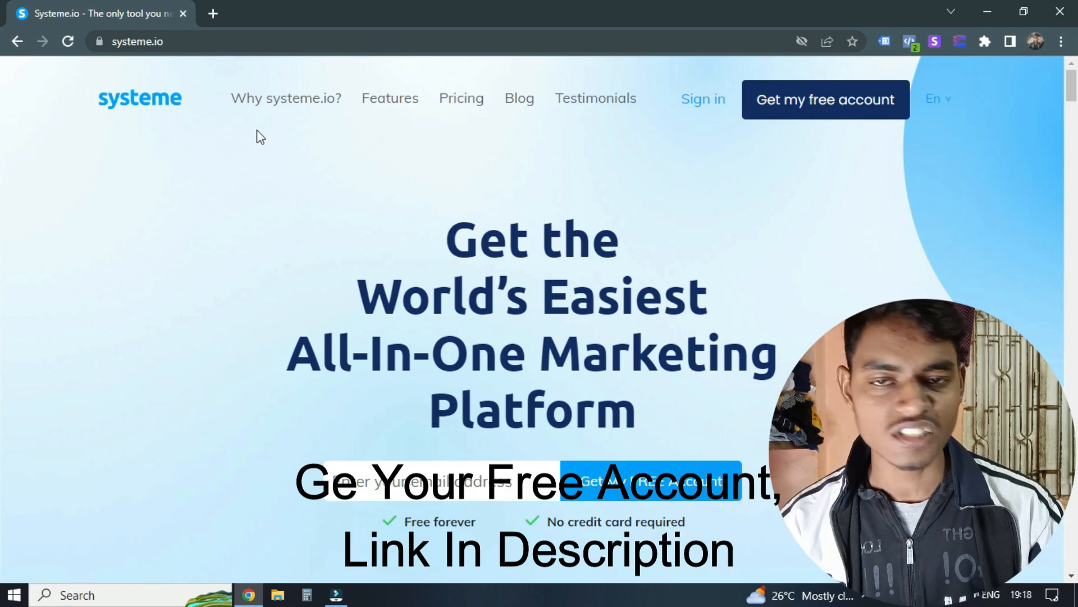
Step: Sign in to the existing account with the prefilled credentials and open the funnels list
left_click(700, 102)
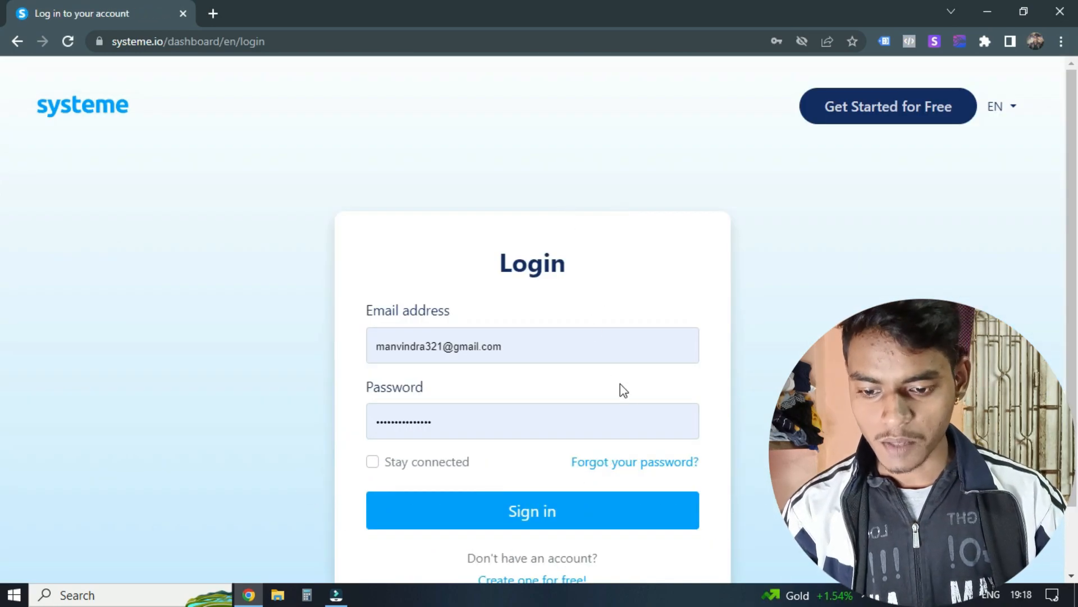
left_click(577, 437)
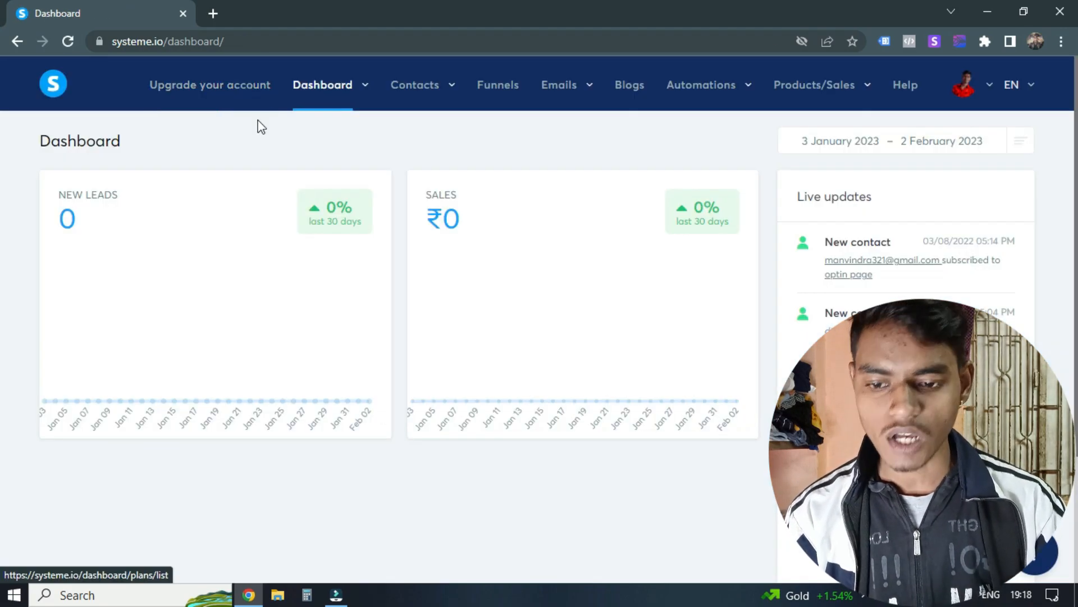
left_click(502, 89)
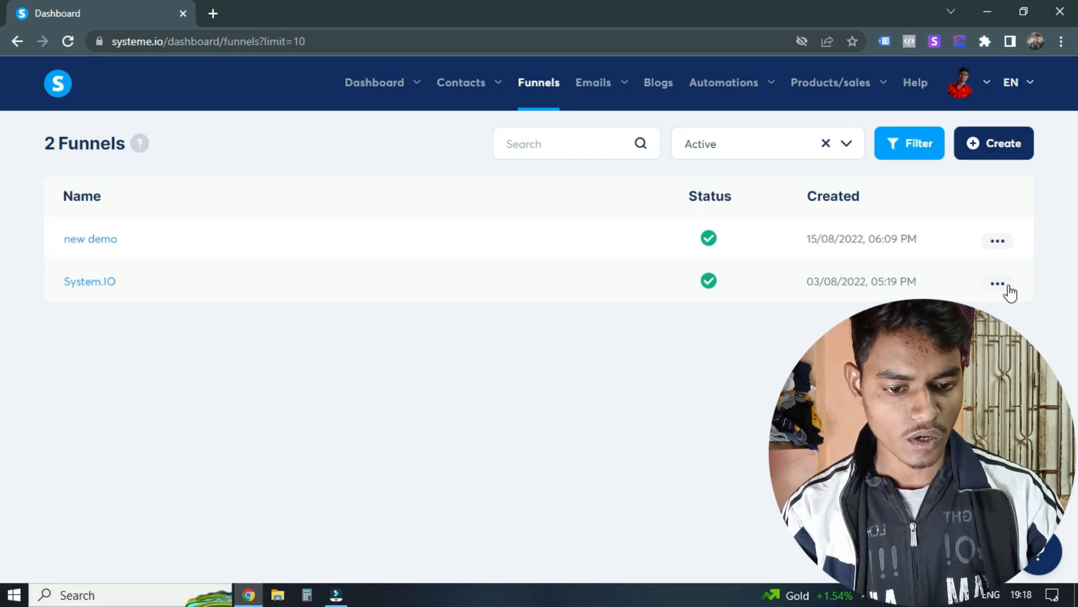
Step: Deactivate the "new demo" and "System.IO" funnels in the funnels list
left_click(1006, 247)
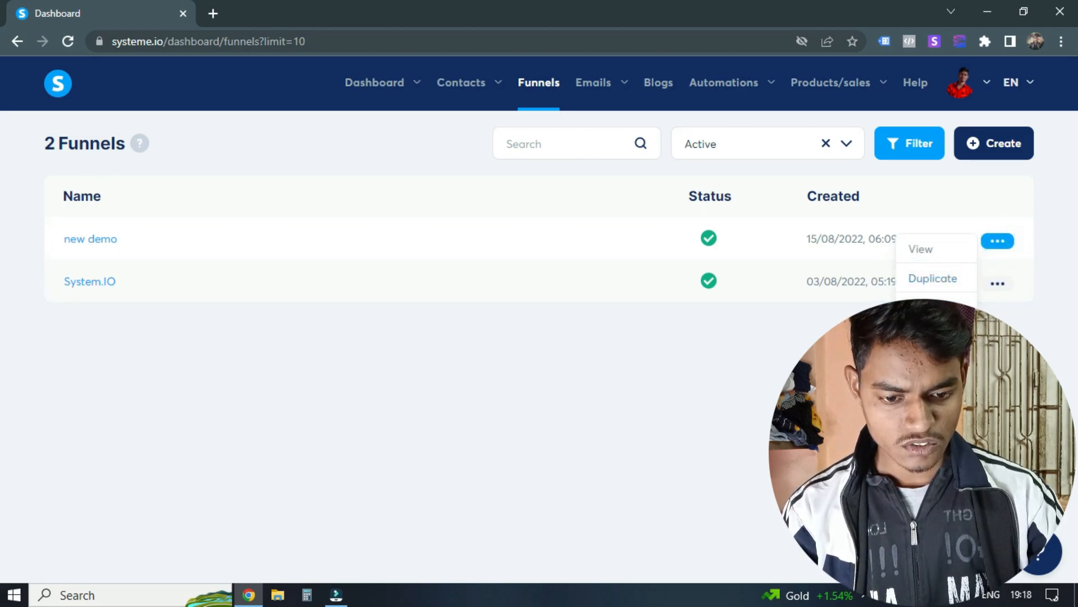
left_click(928, 337)
left_click(480, 372)
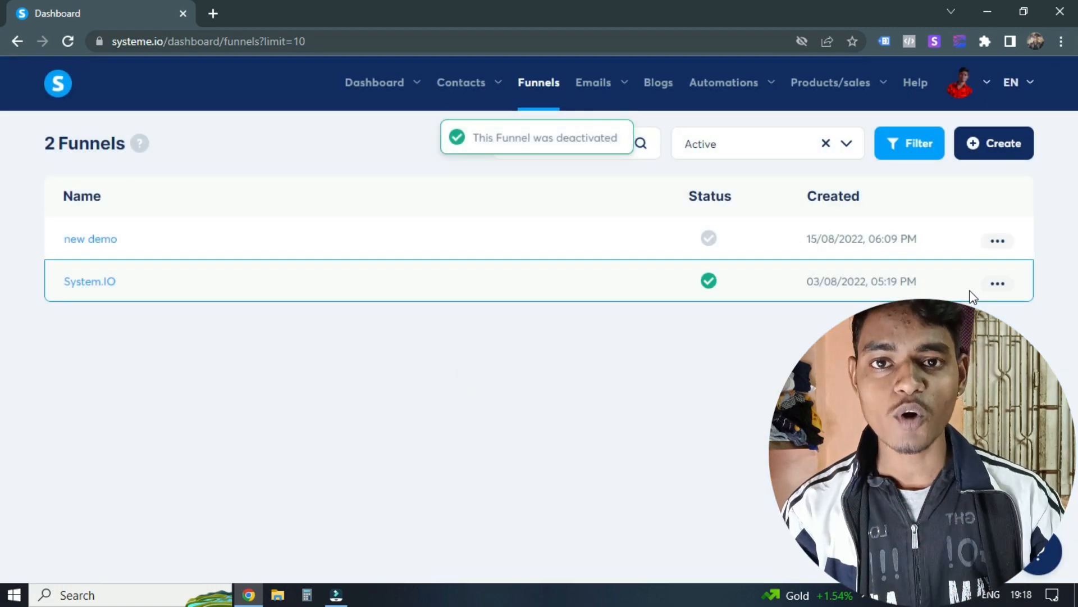
left_click(998, 285)
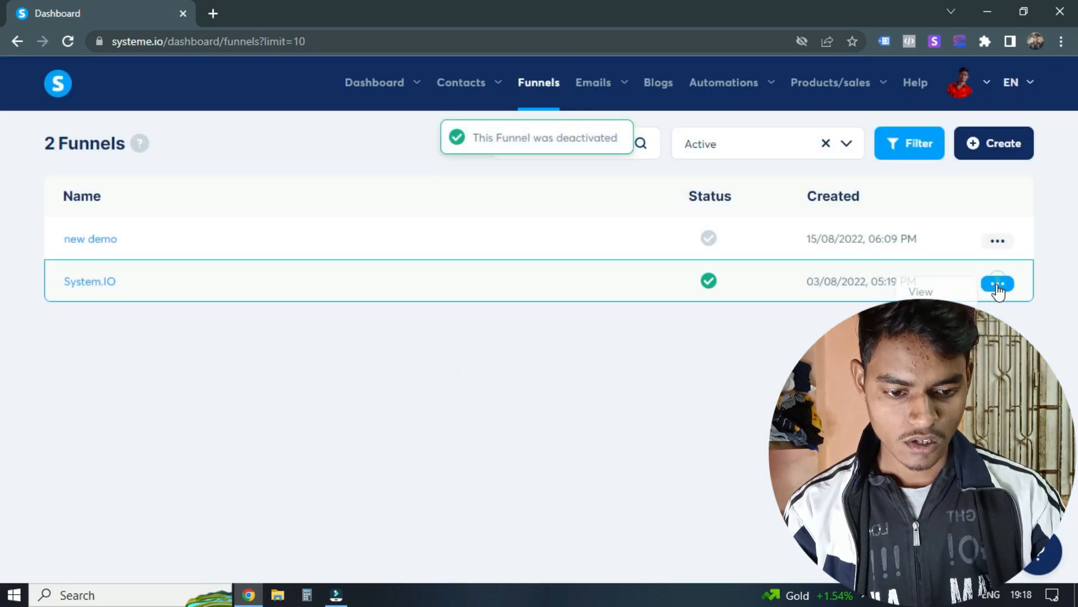
left_click(927, 380)
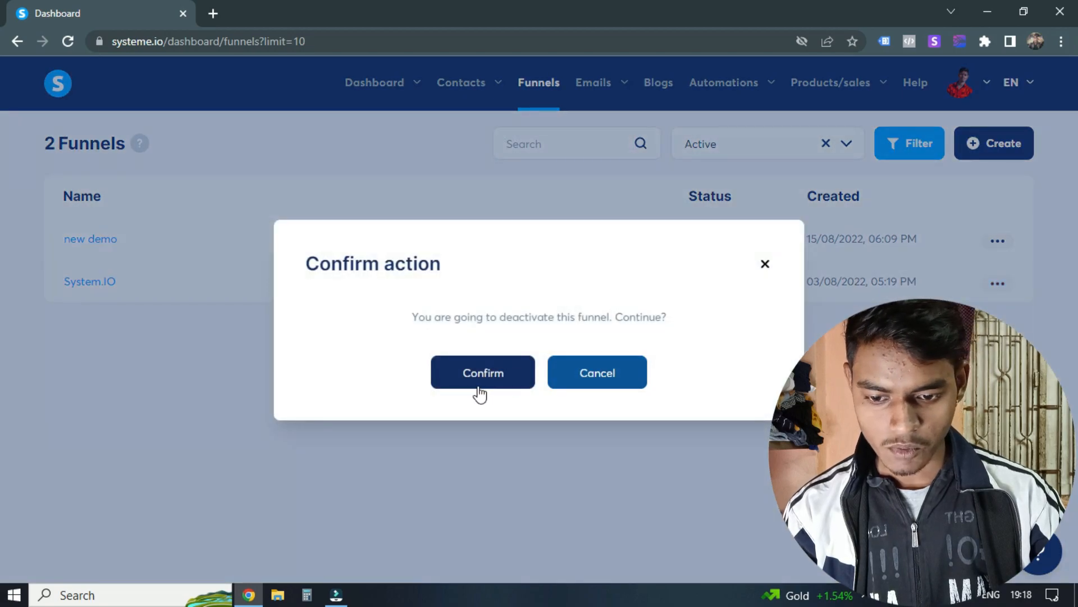
left_click(880, 152)
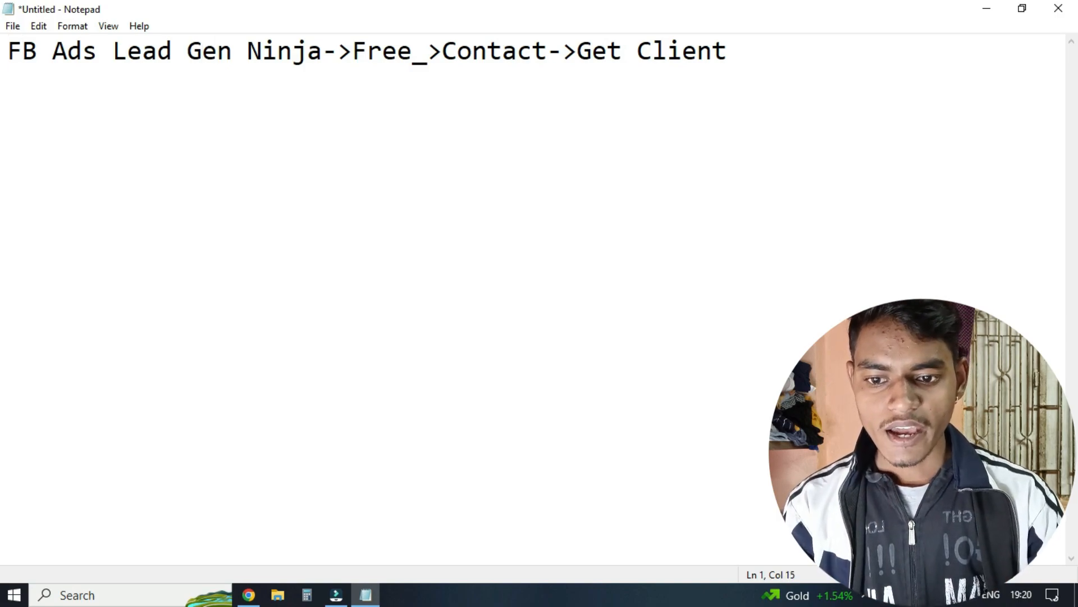
Step: Read through the lead-generation outline from "FB Ads Lead Gen Ninja" to "Get Client" in Notepad and close the note
key("Right")
key("Right")
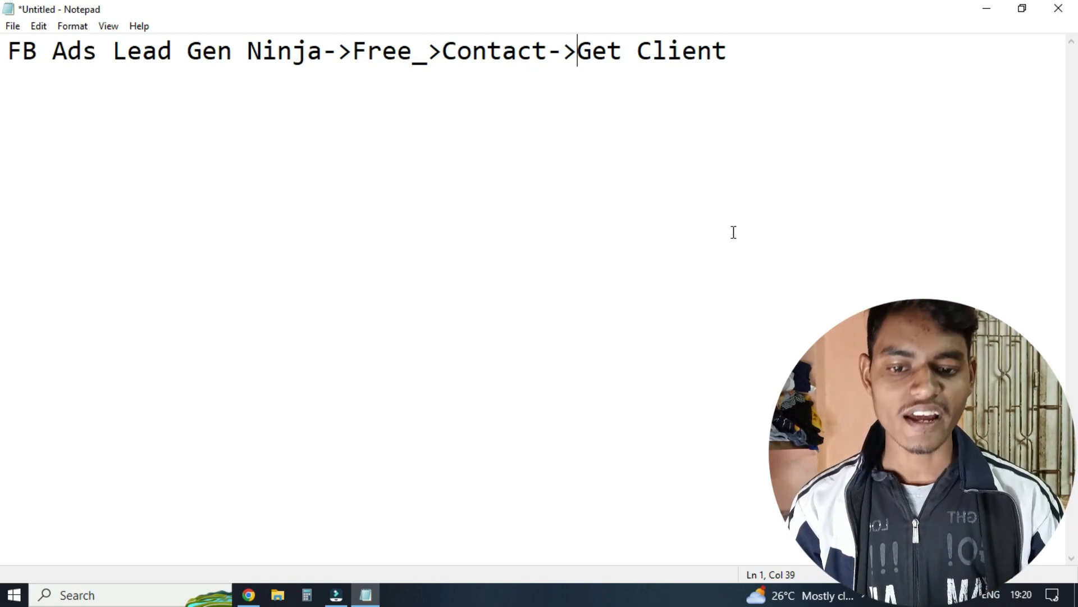
key("alt+F4")
key("Return")
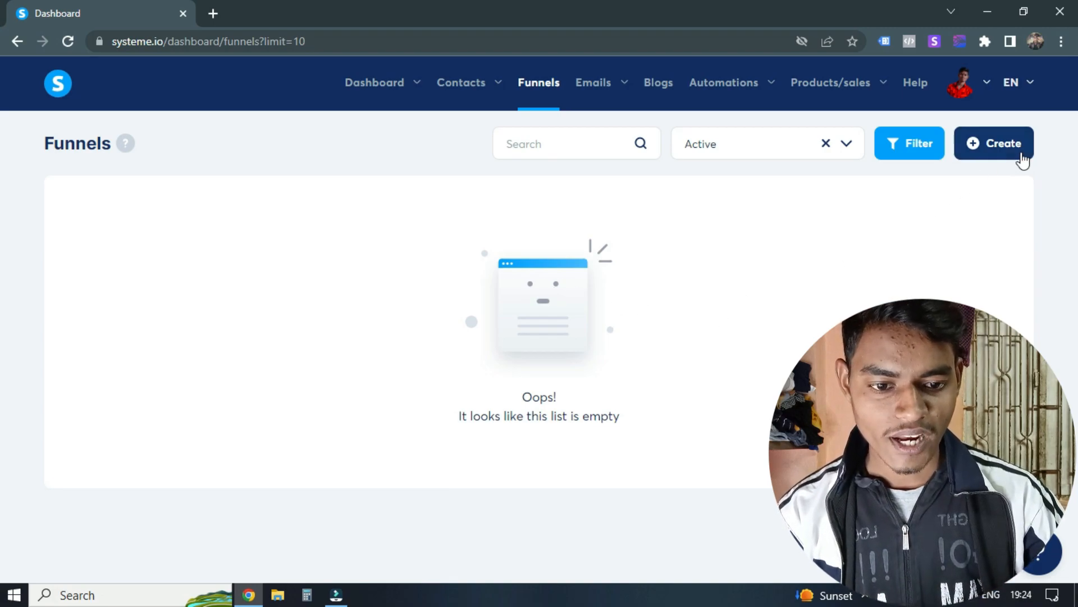
Step: Start a new funnel and enter the owner's first name as the funnel name
left_click(999, 147)
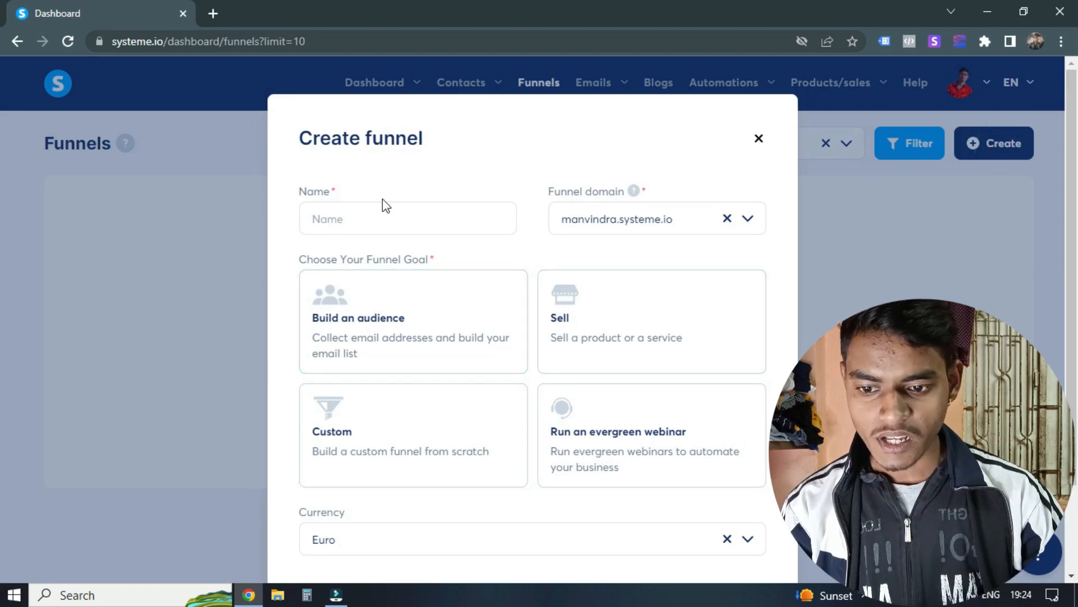
left_click(371, 221)
type("Manvindra")
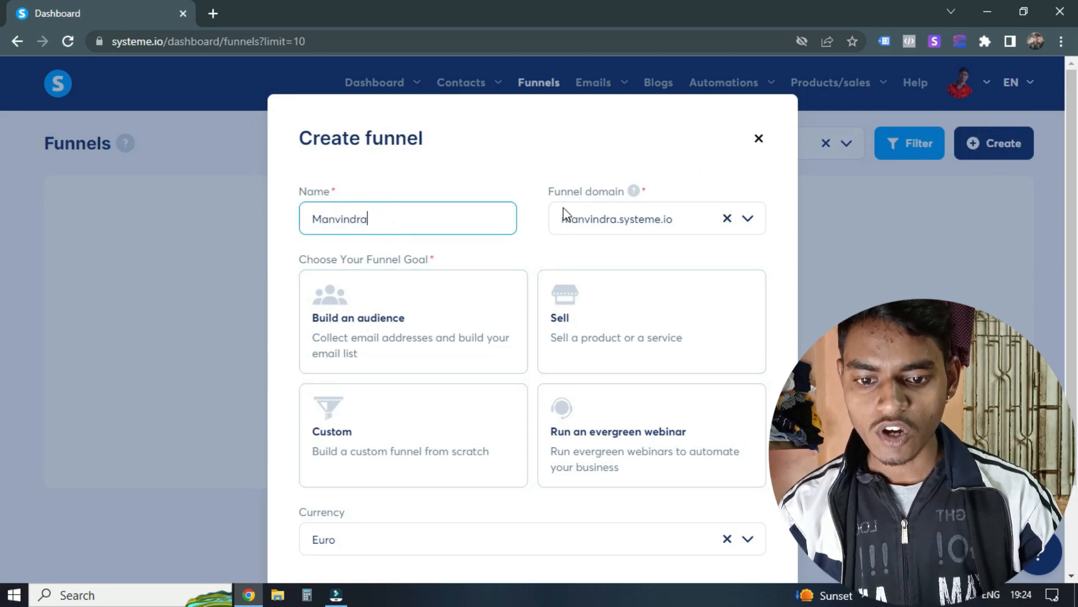
mouse_move(572, 225)
left_mouse_down()
mouse_move(634, 227)
mouse_move(564, 220)
mouse_move(572, 227)
left_mouse_up()
left_click(625, 224)
left_click(594, 224)
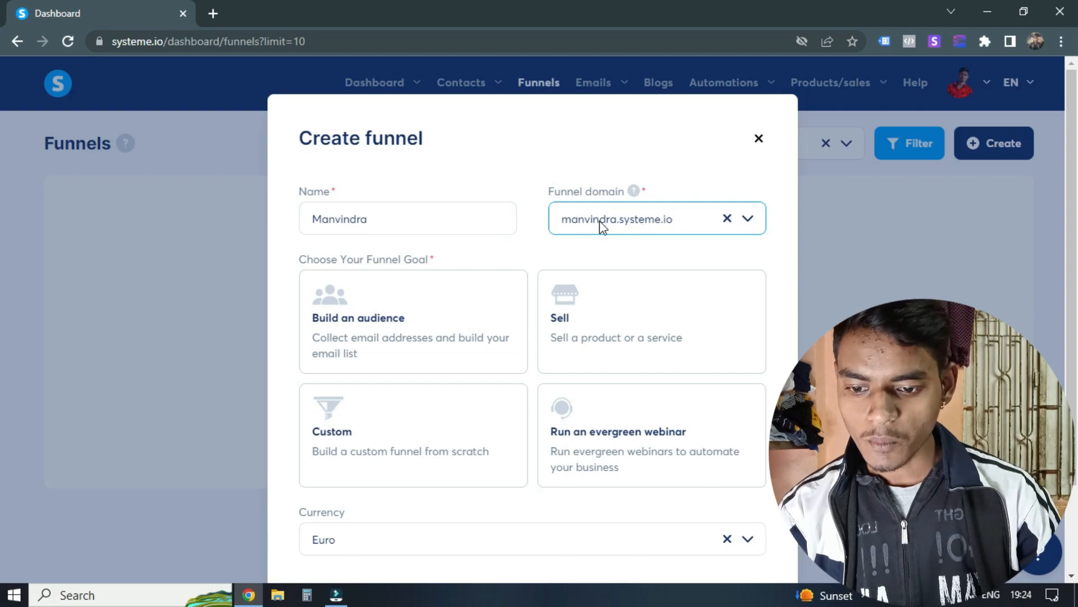
scroll(569, 332, "down", 2)
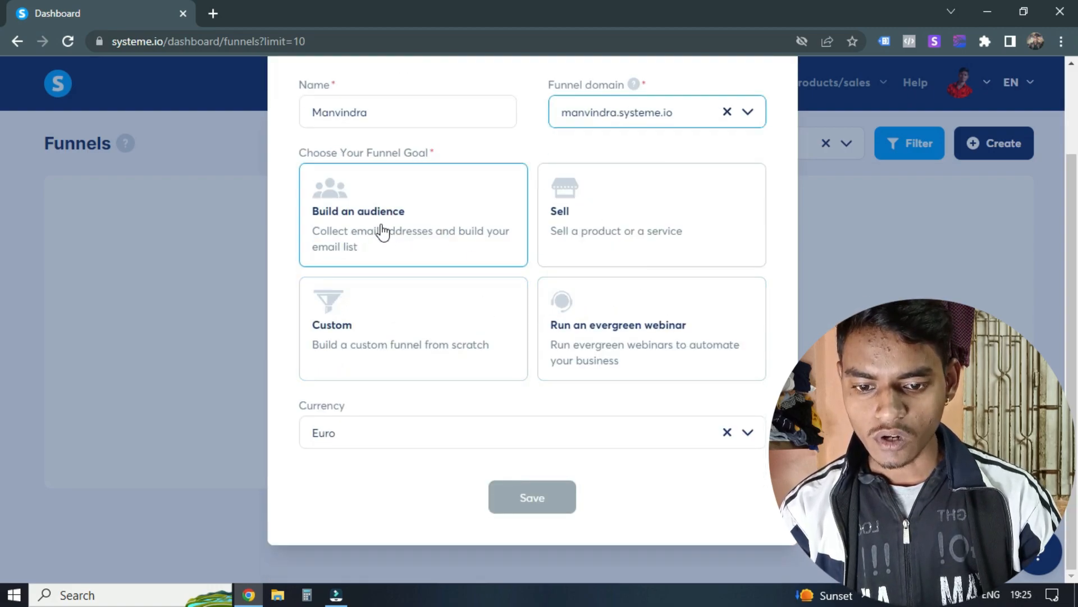
left_click(621, 220)
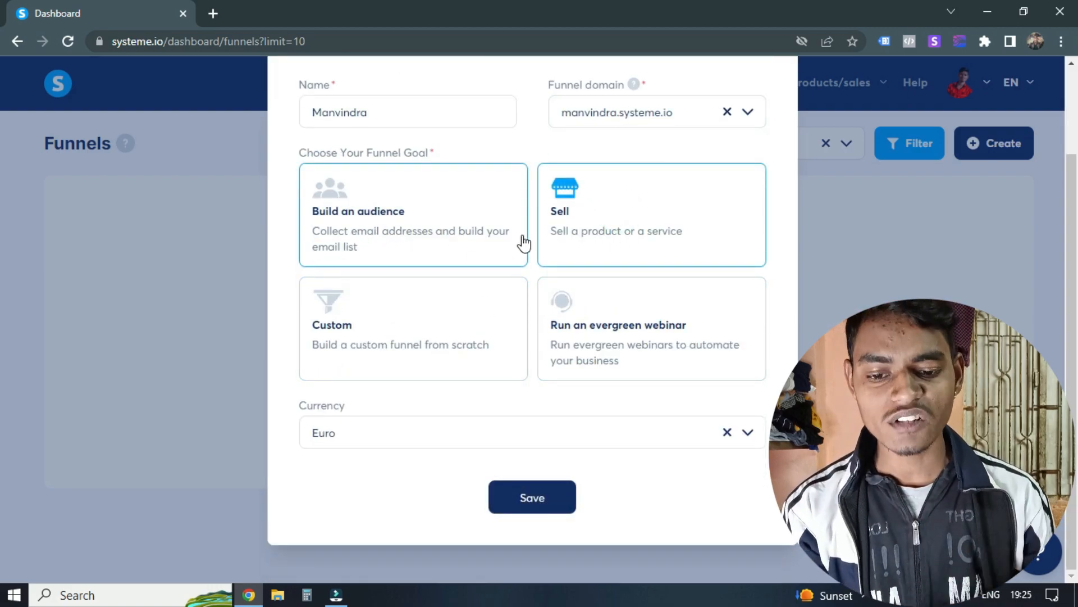
left_click(663, 208)
scroll(663, 208, "up", 2)
scroll(519, 316, "down", 2)
left_click(450, 257)
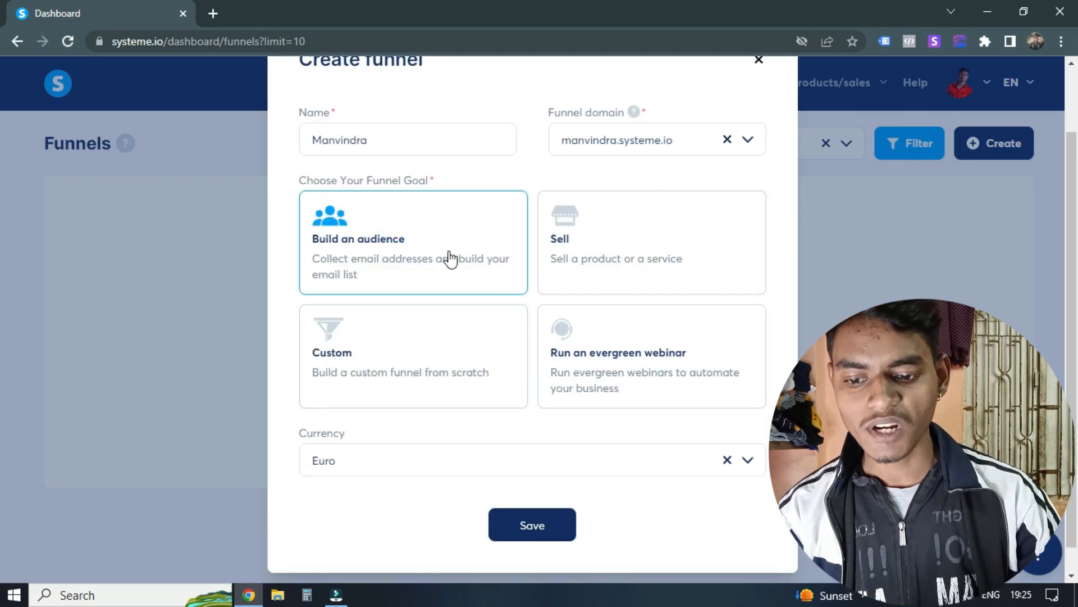
Step: Choose Custom as the funnel goal, set the currency to Indian rupee and save the new funnel
left_click(430, 344)
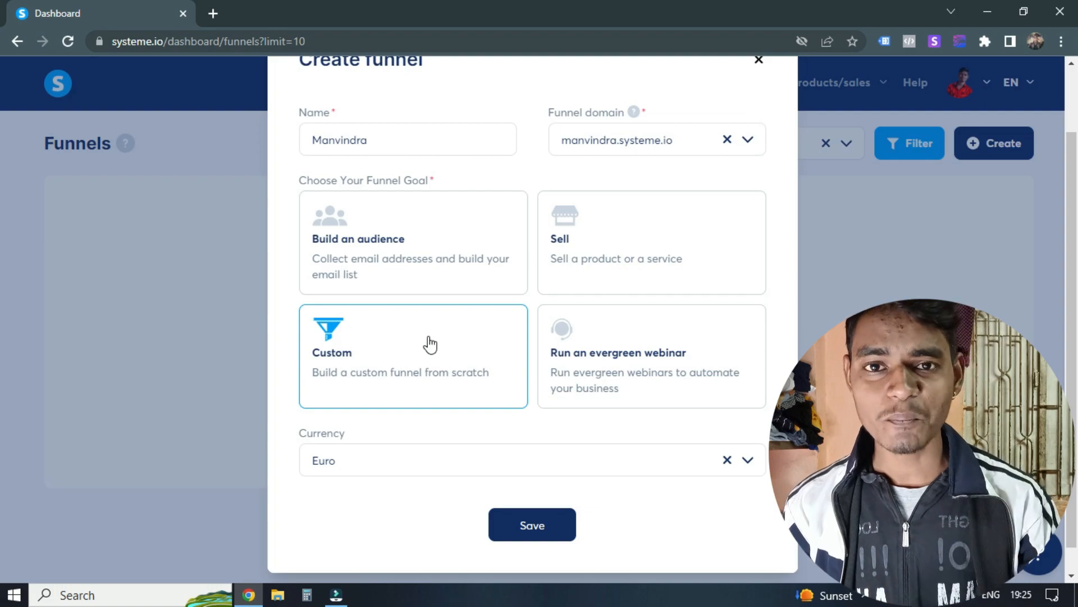
left_click(364, 339)
scroll(466, 321, "down", 1)
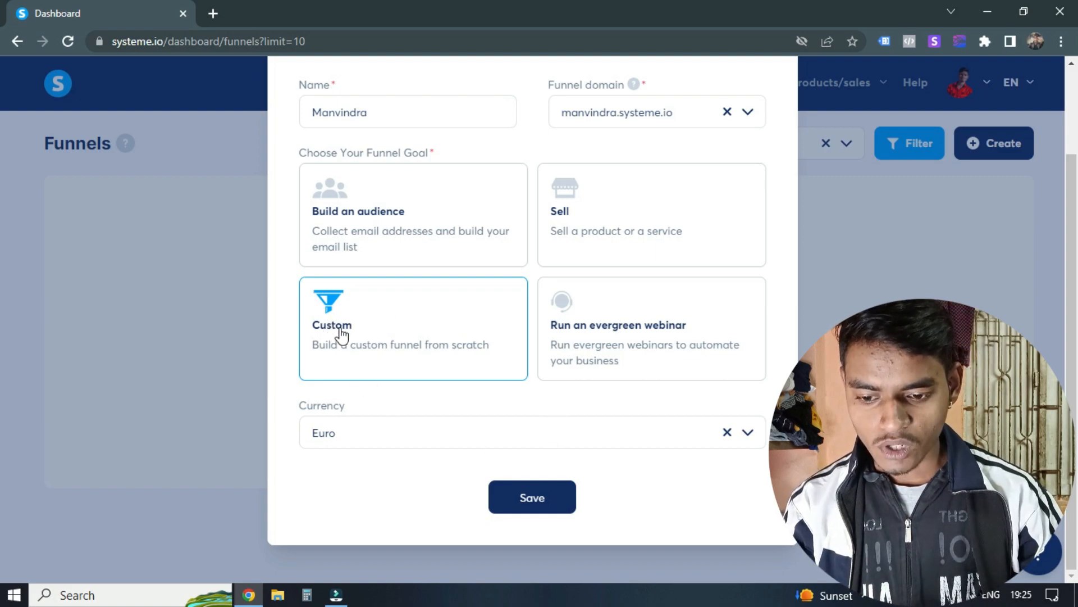
left_click(416, 430)
key("ctrl+a")
key("BackSpace")
type("indi")
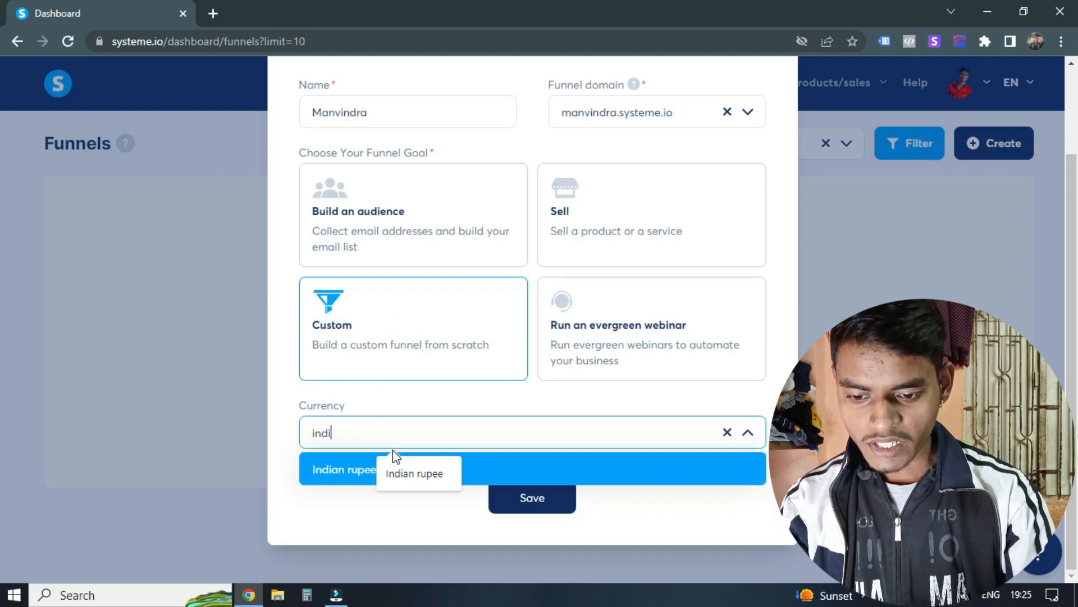
left_click(346, 467)
left_click(532, 500)
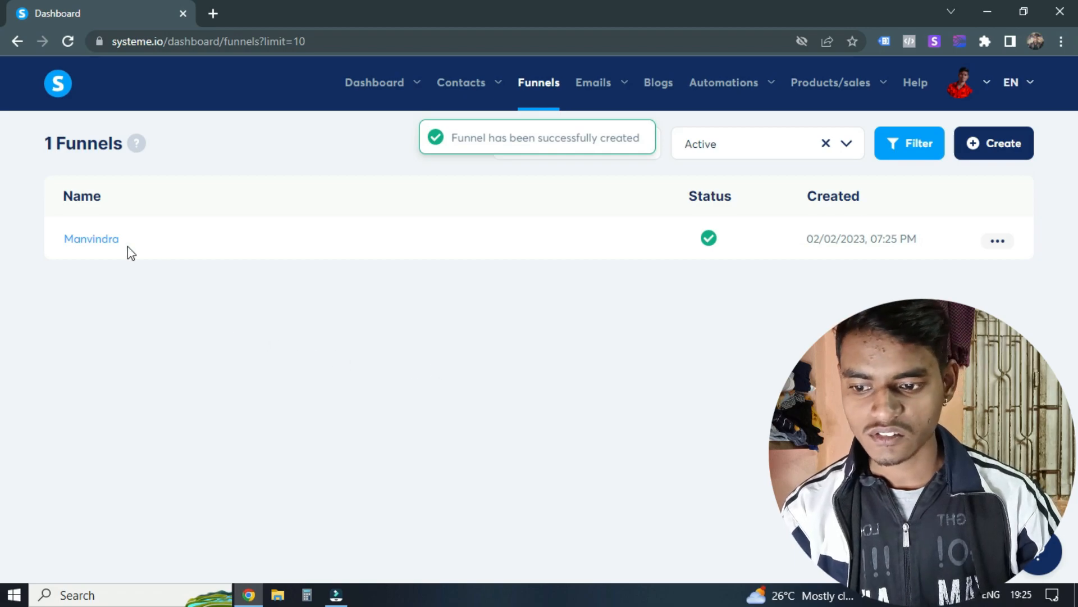
Step: Open the newly created funnel and start a new step named "Course Opt-in"
left_click(100, 237)
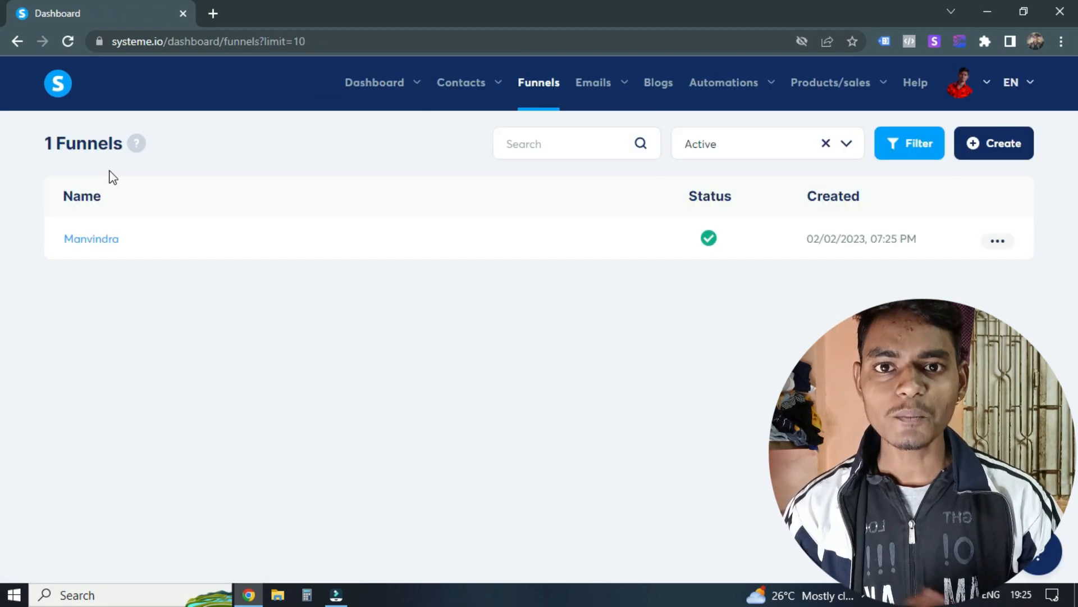
left_click(90, 239)
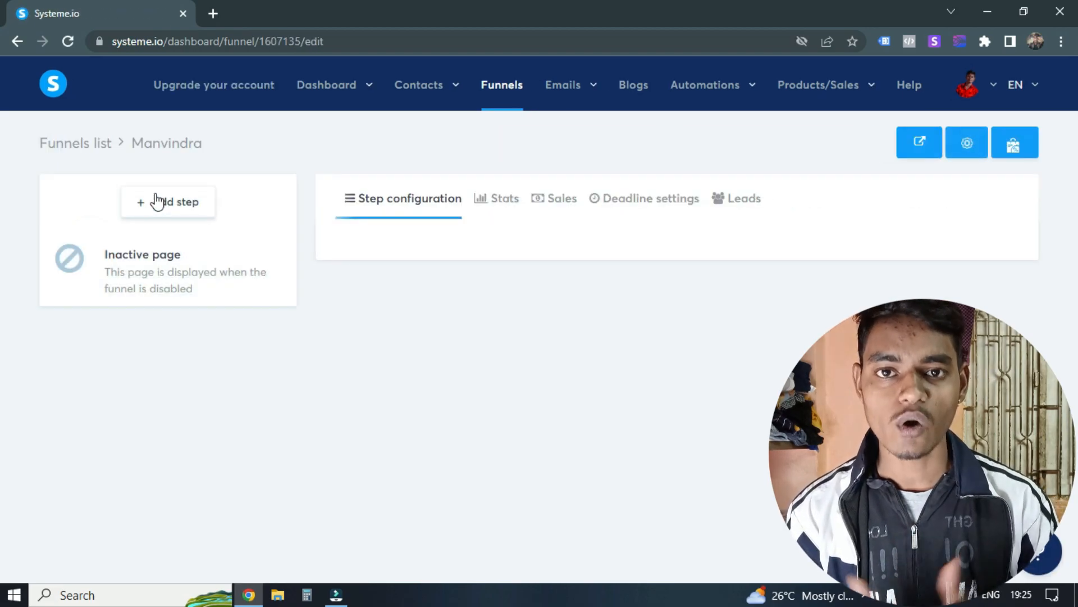
left_click(179, 202)
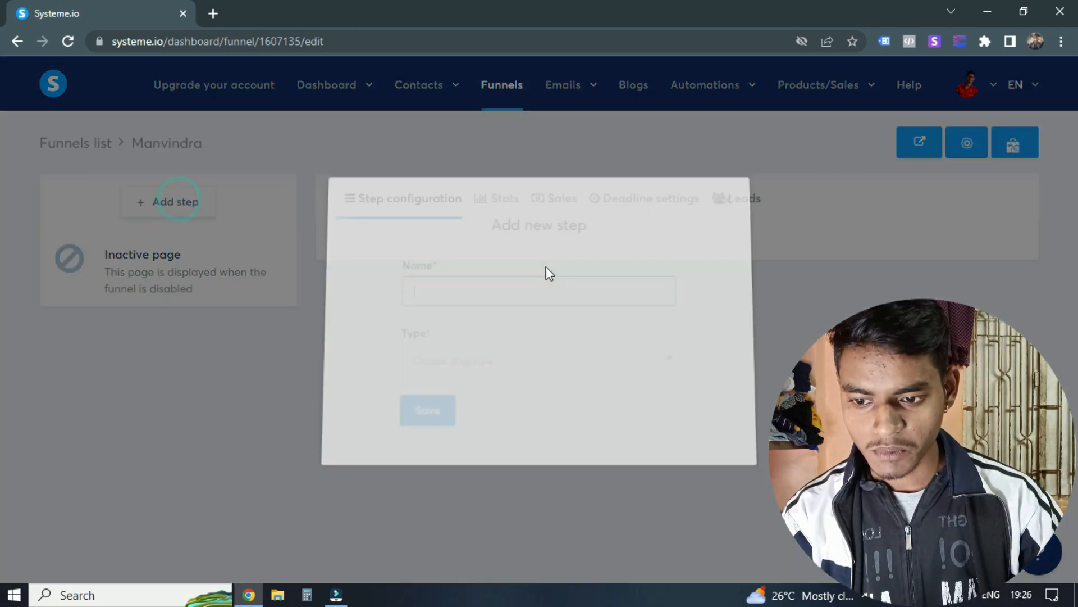
type("Course Opt-in")
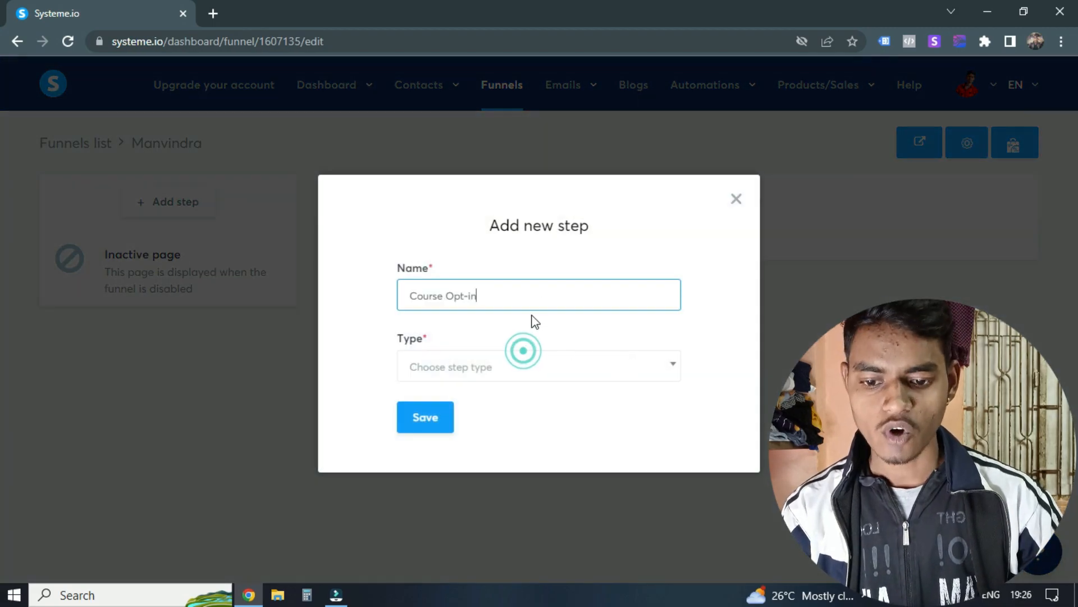
Step: Choose Squeeze page as the type of the Course Opt-in step and save it
left_click(470, 365)
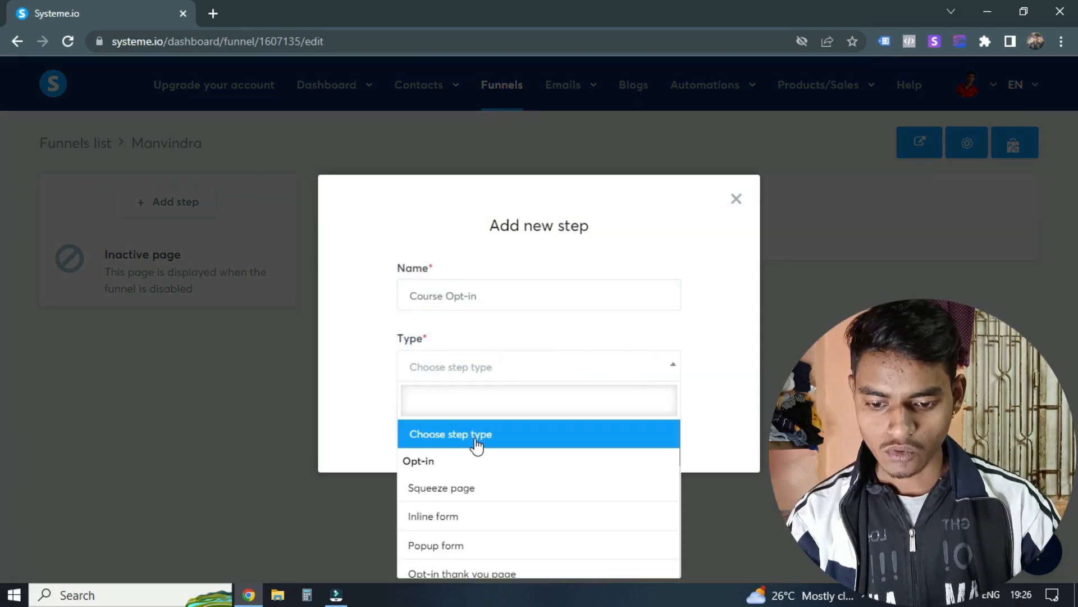
left_click(362, 334)
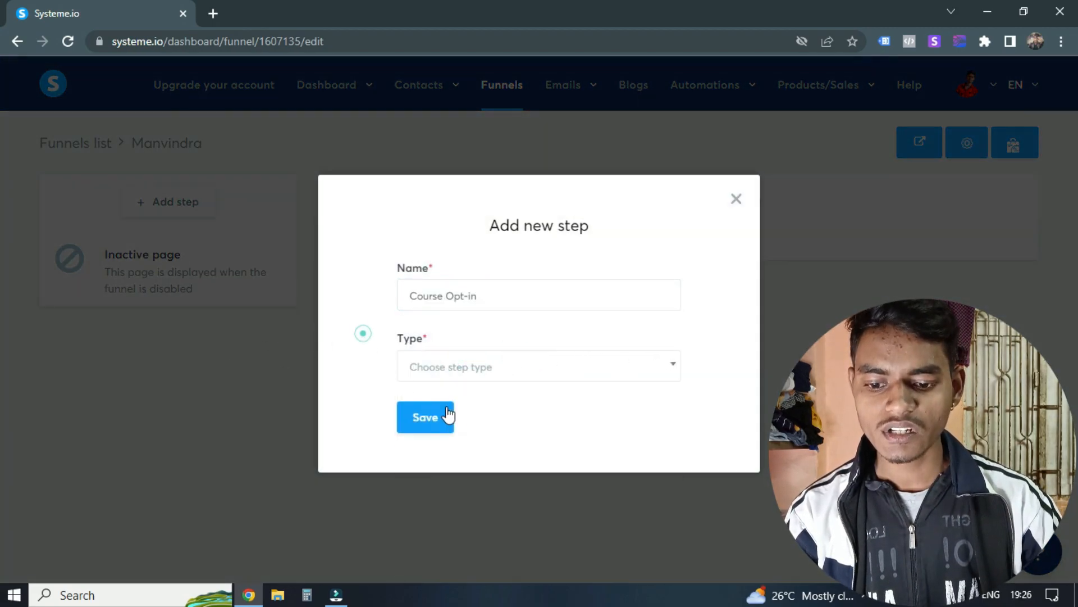
left_click(474, 371)
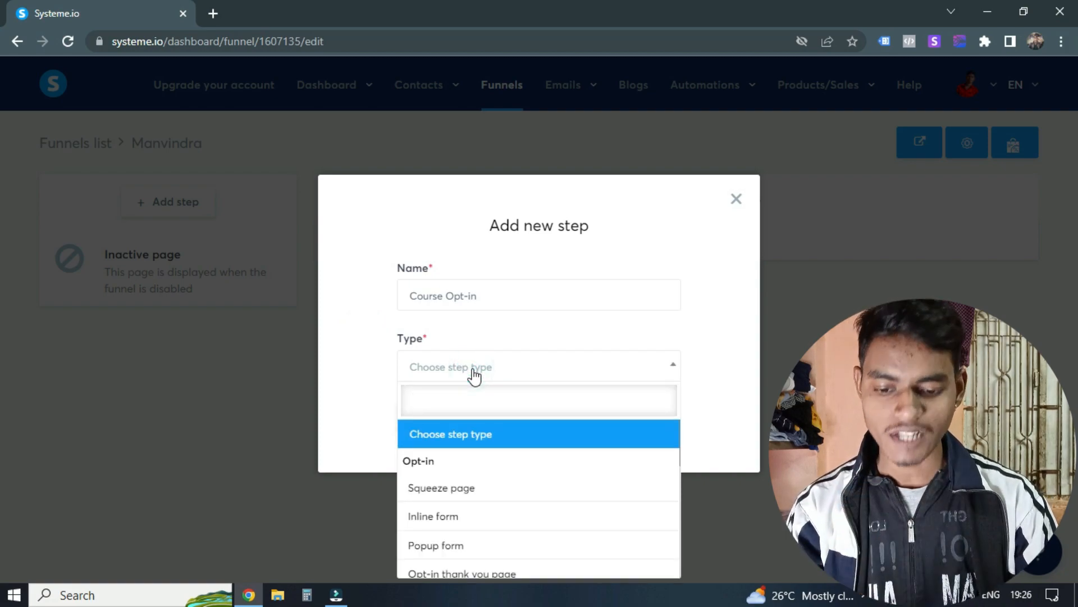
key("Down")
key("Up")
key("Down")
key("Return")
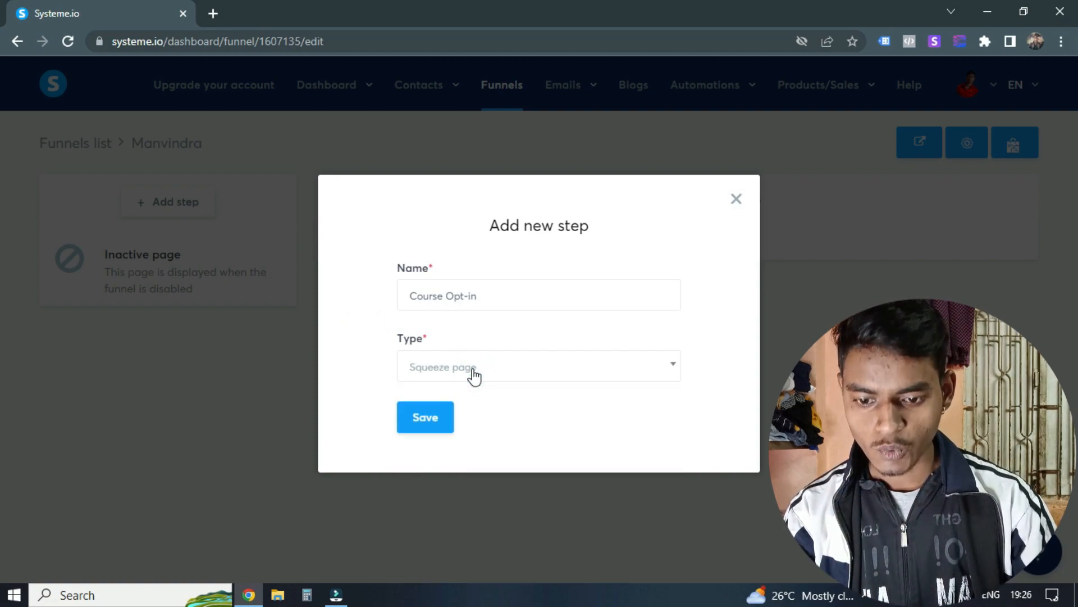
left_click(419, 415)
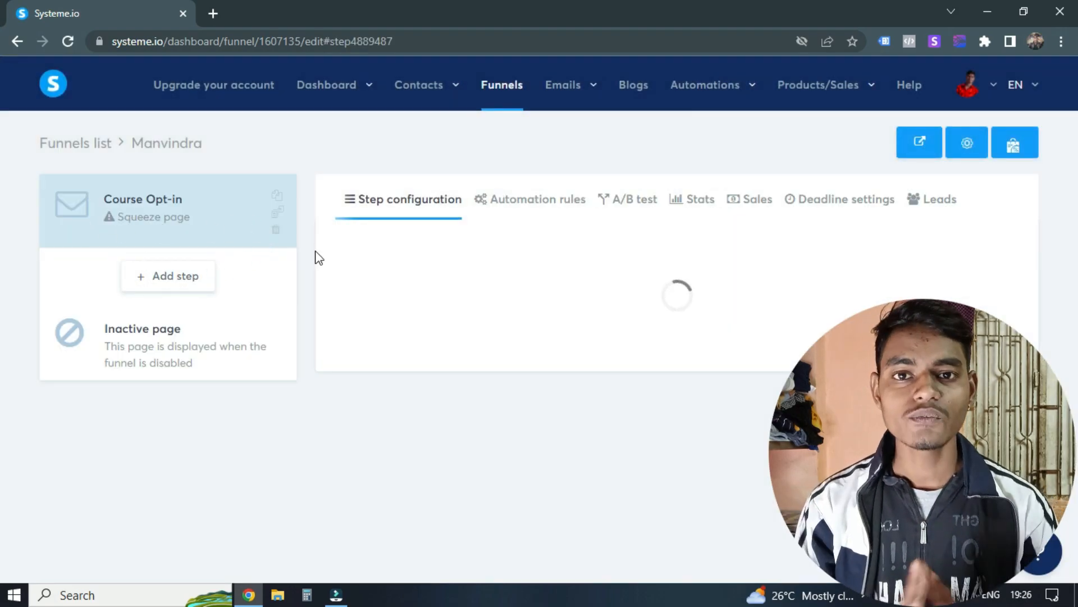
Step: Browse the squeeze page templates and select the one headlined "Discover How You Can Grow Your Online Business with our CRM Solution"
scroll(641, 399, "down", 4)
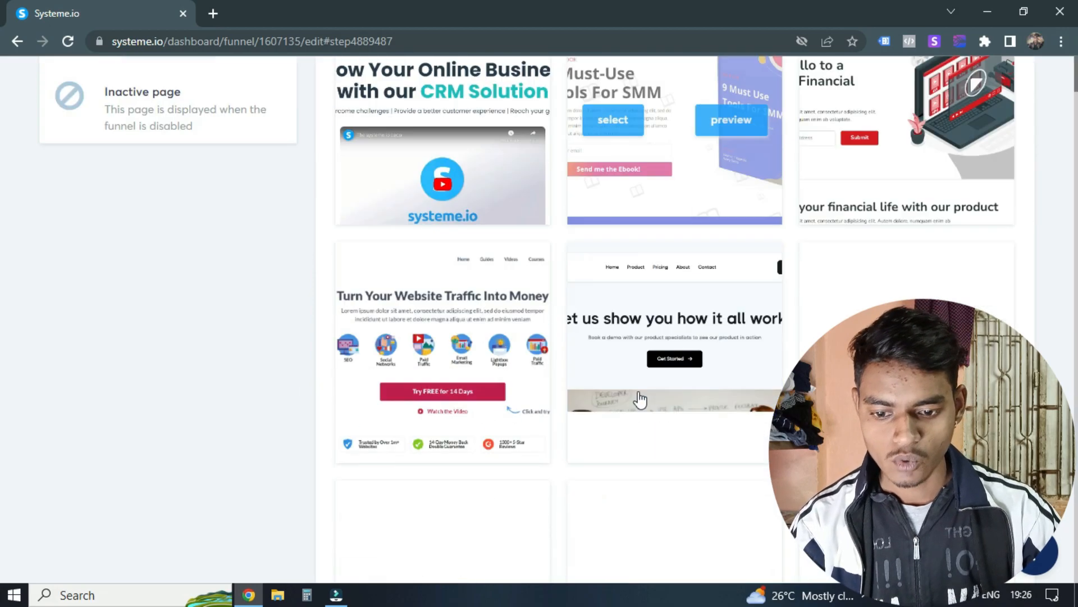
scroll(644, 382, "up", 4)
scroll(721, 320, "down", 7)
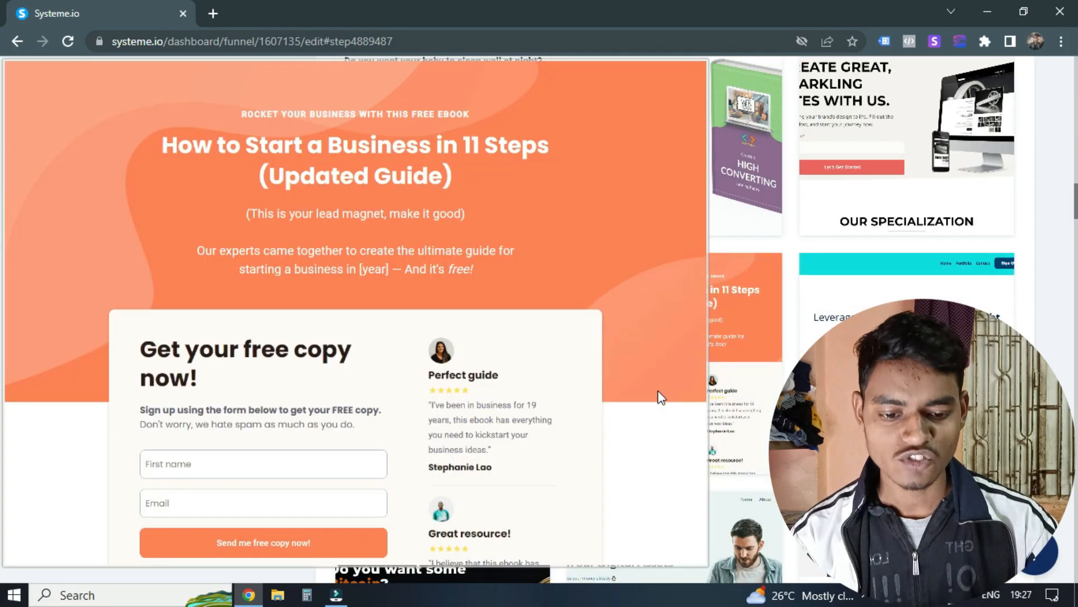
scroll(662, 392, "down", 12)
scroll(662, 331, "down", 12)
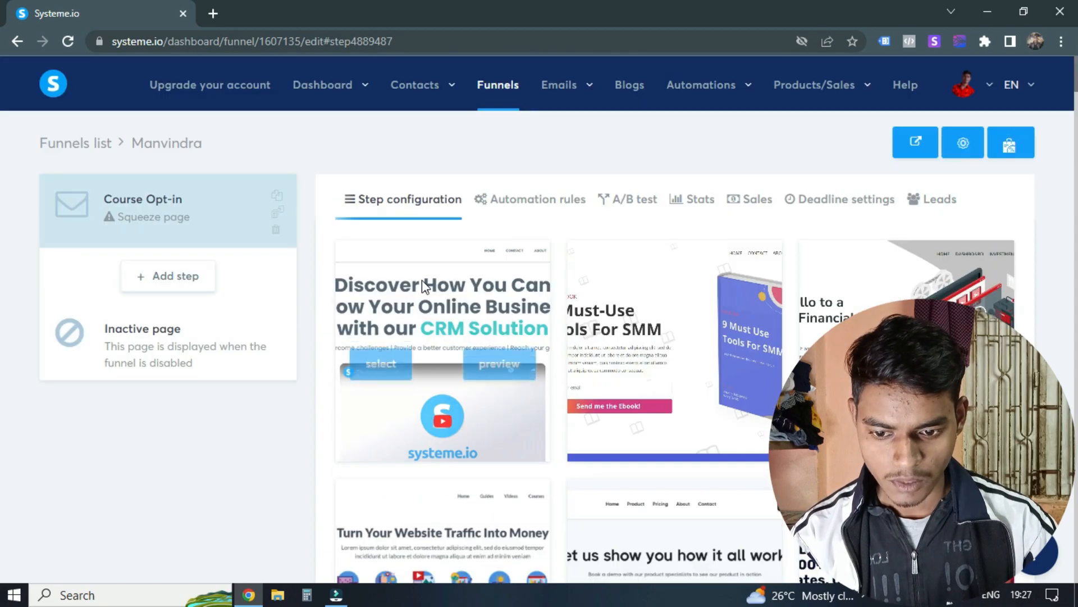
scroll(746, 302, "down", 3)
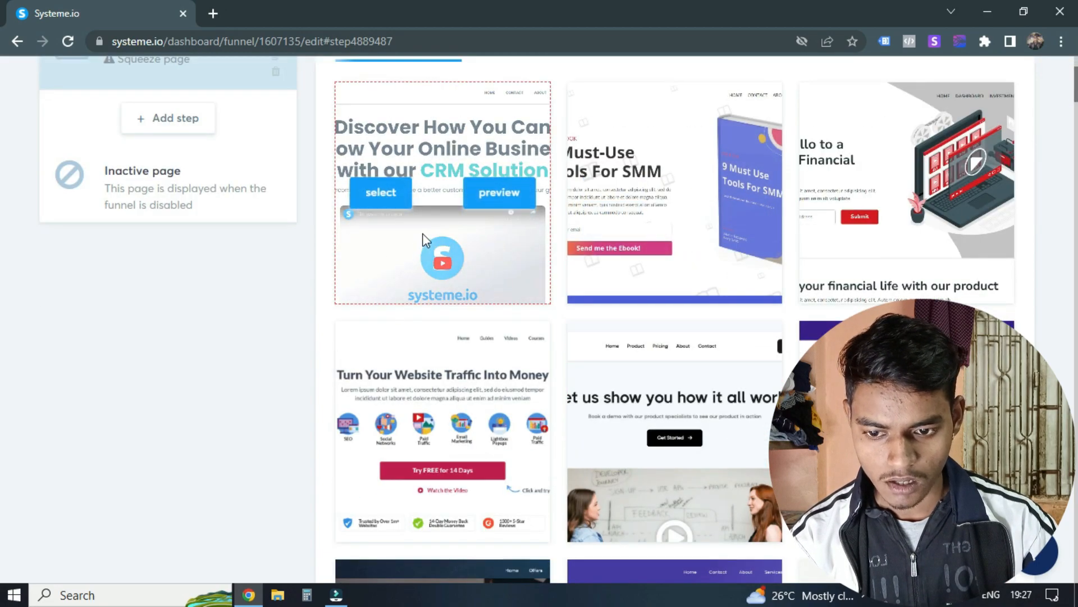
left_click(377, 197)
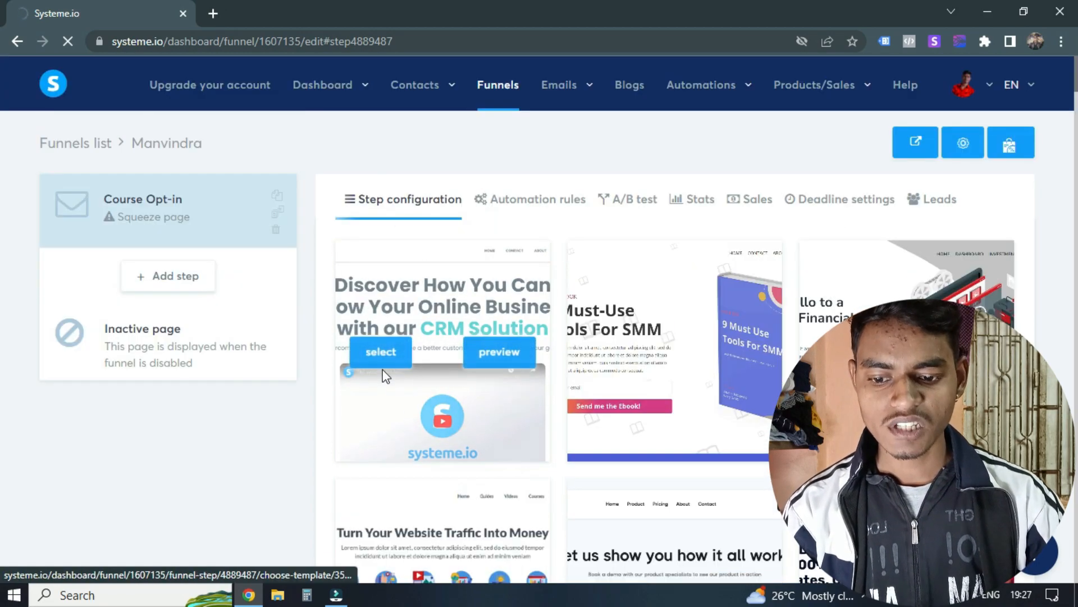
left_click(379, 350)
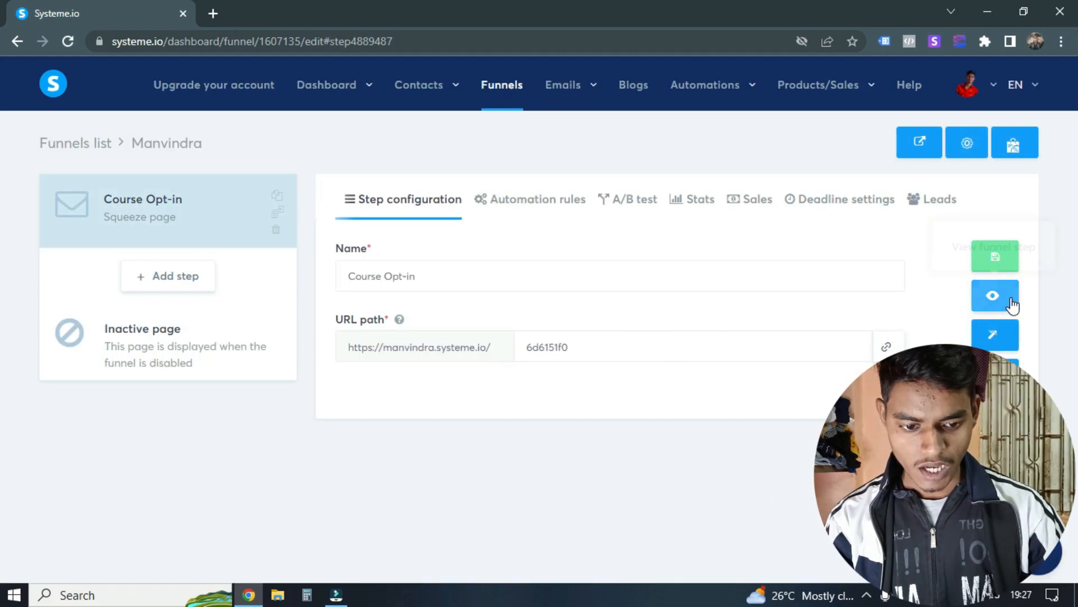
Step: Open the Course Opt-in page in the page editor and delete the header section with the navigation links
left_click(993, 335)
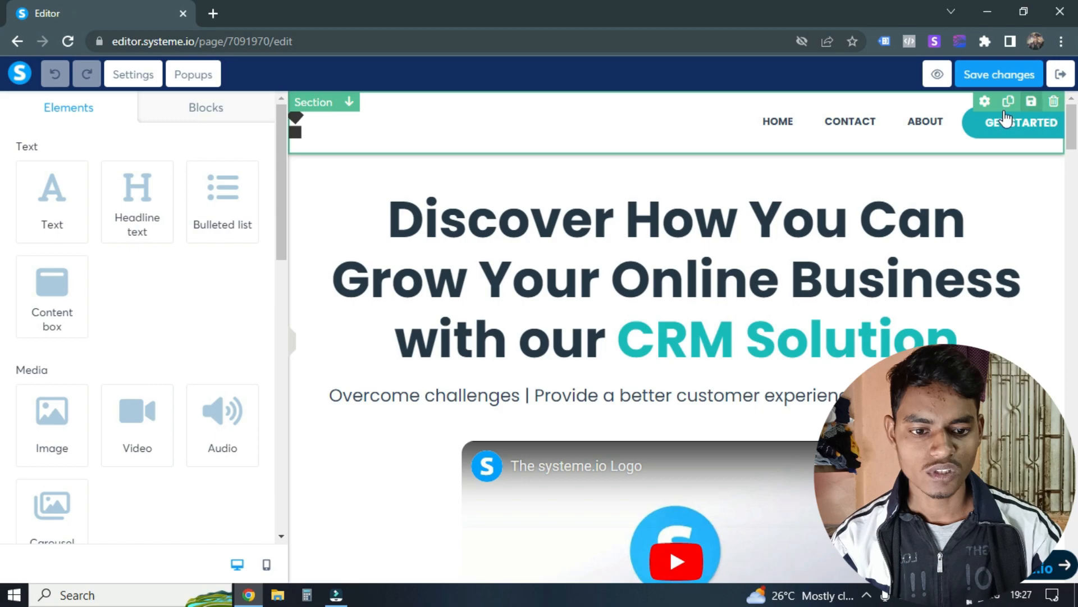
left_click(1054, 102)
left_click(616, 130)
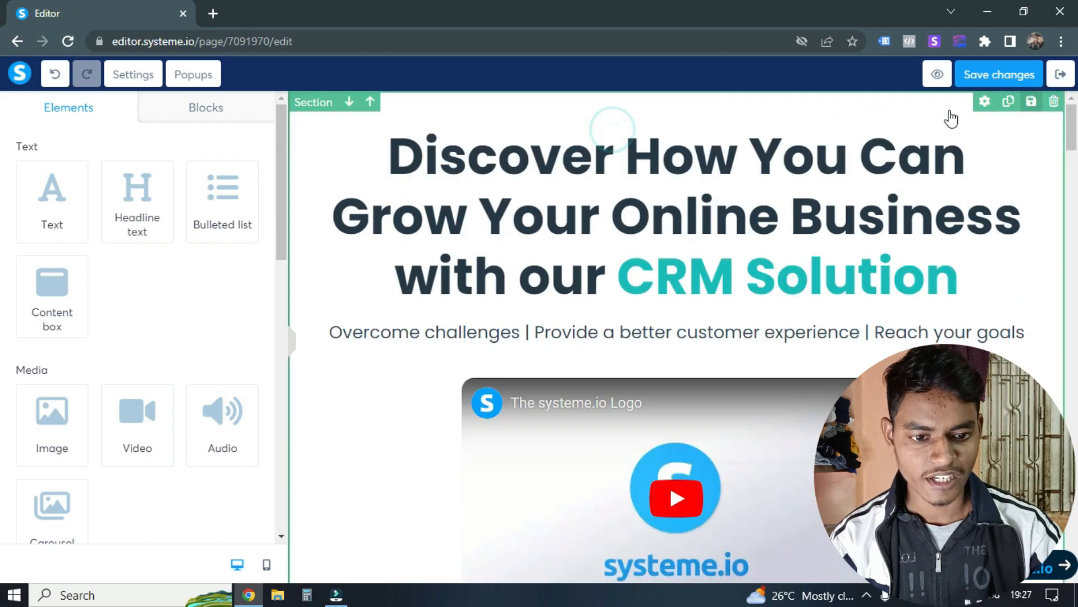
Step: Replace the main headline with "Get Free Course on Facebook Ad Lead Generation"
double_click(659, 197)
left_click(614, 236)
left_click(490, 224)
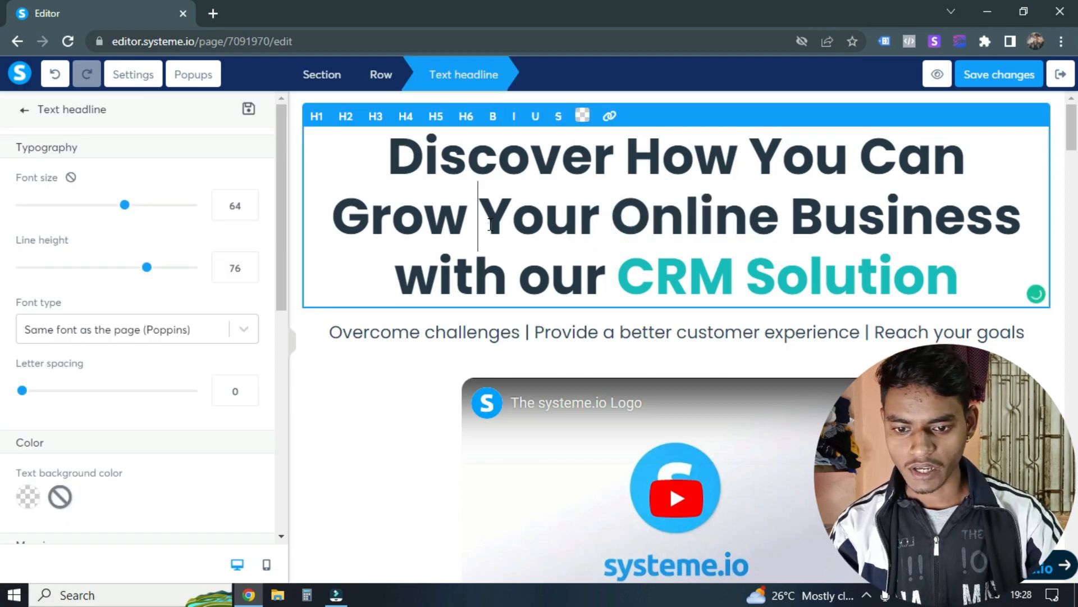
key("ctrl+a")
type("Get Free Course on Facebook Ad Lead G")
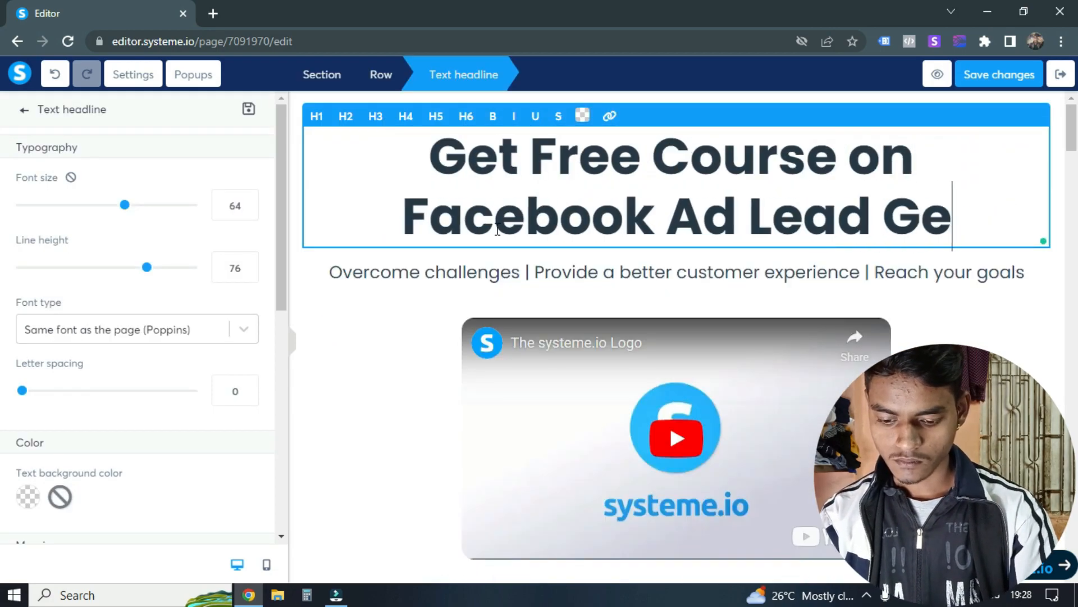
type("eneration")
Step: Reword the beginning of the headline to "Get Free Access to Our" in front of "Facebook Ad Lead"
left_click(592, 208)
key("BackSpace")
key("BackSpace")
left_click(652, 186)
key("Delete")
key("Delete")
key("Delete")
key("Delete")
key("Delete")
key("Delete")
key("Delete")
type("Access to")
key("Delete")
key("Delete")
key("Delete")
type("Pur")
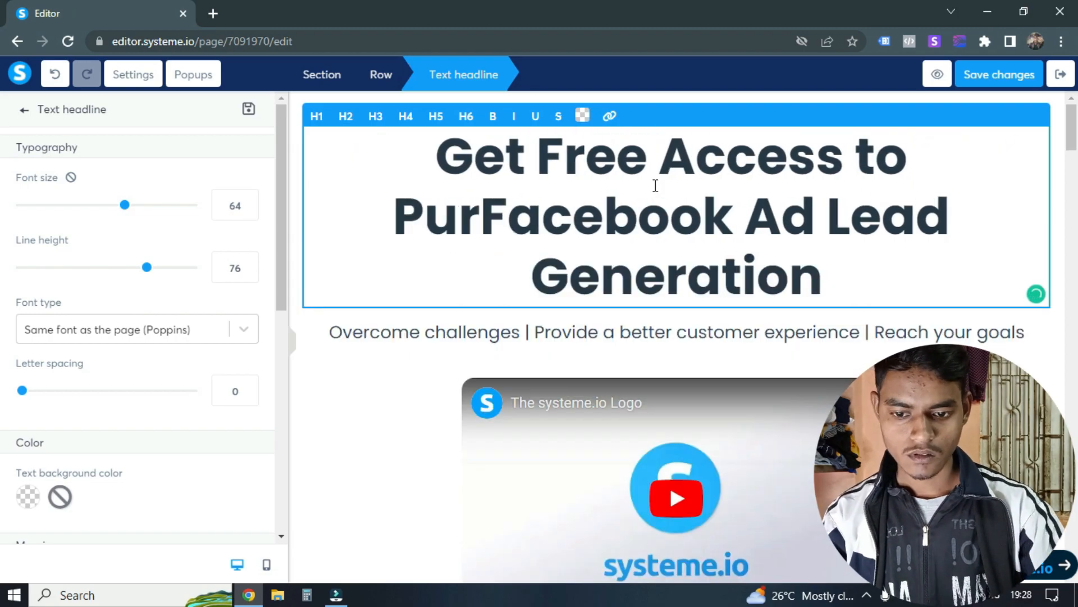
key("BackSpace")
key("BackSpace")
key("BackSpace")
type("Our")
Step: Change the end of the headline so that it closes with "Lead Gen Ninja Course"
key("Left")
key("Left")
key("Left")
key("Left")
key("Left")
key("Left")
key("Down")
key("Down")
key("shift+Left")
key("shift+Left")
key("shift+Left")
key("shift+Left")
key("shift+Left")
key("shift+Left")
key("shift+Left")
type("Ninja Course")
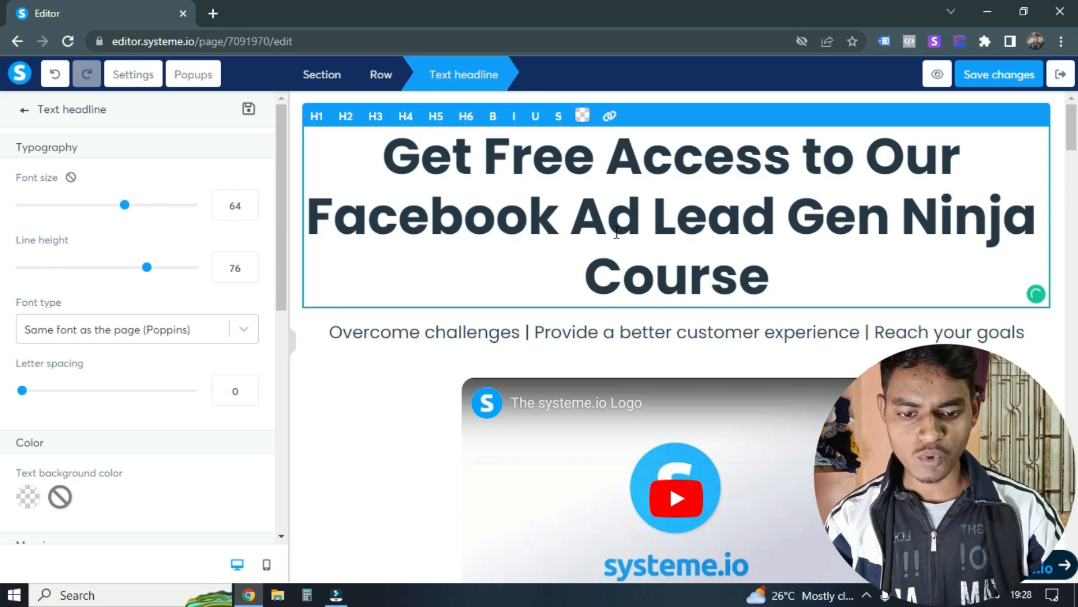
Step: Replace the subheadline under the main headline with "Generate Your 1st 100 Leads In Next 10 Days"
left_click(392, 328)
left_click(489, 332)
left_click(476, 332)
key("ctrl+a")
type("Generate Your 1st 100 Lead In Next 10 Days")
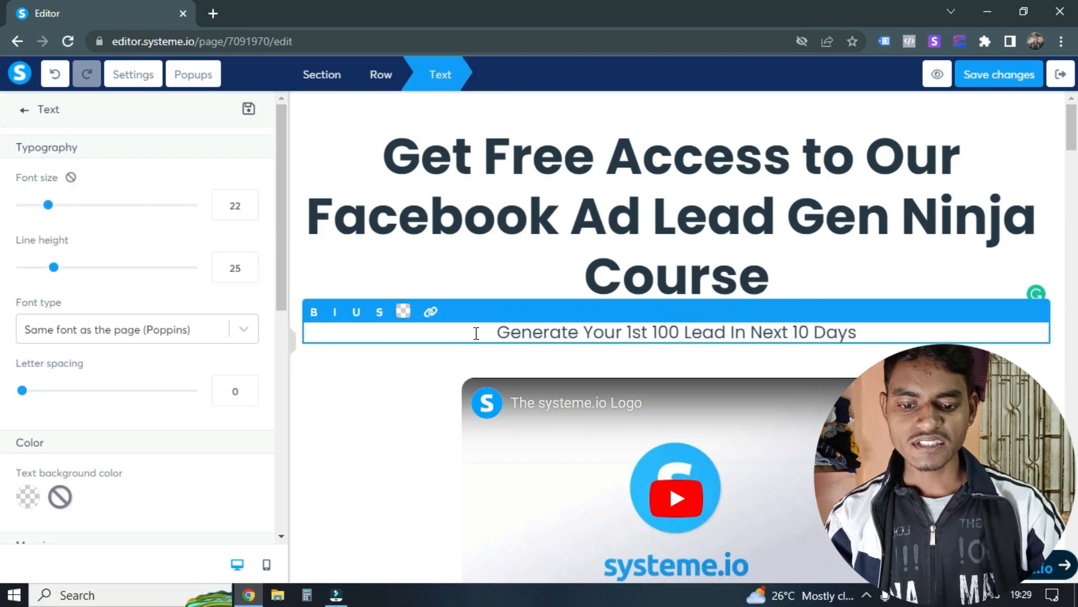
left_click(726, 332)
type("s")
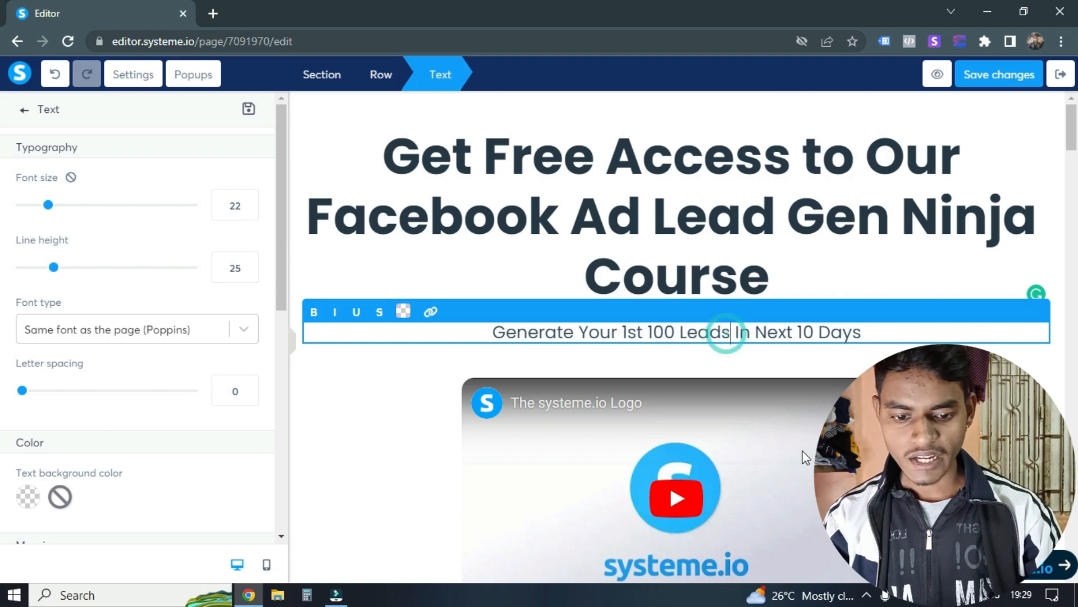
Step: Delete the row below the video that holds the "Get Started Now" and "View All Features" buttons
scroll(621, 328, "down", 2)
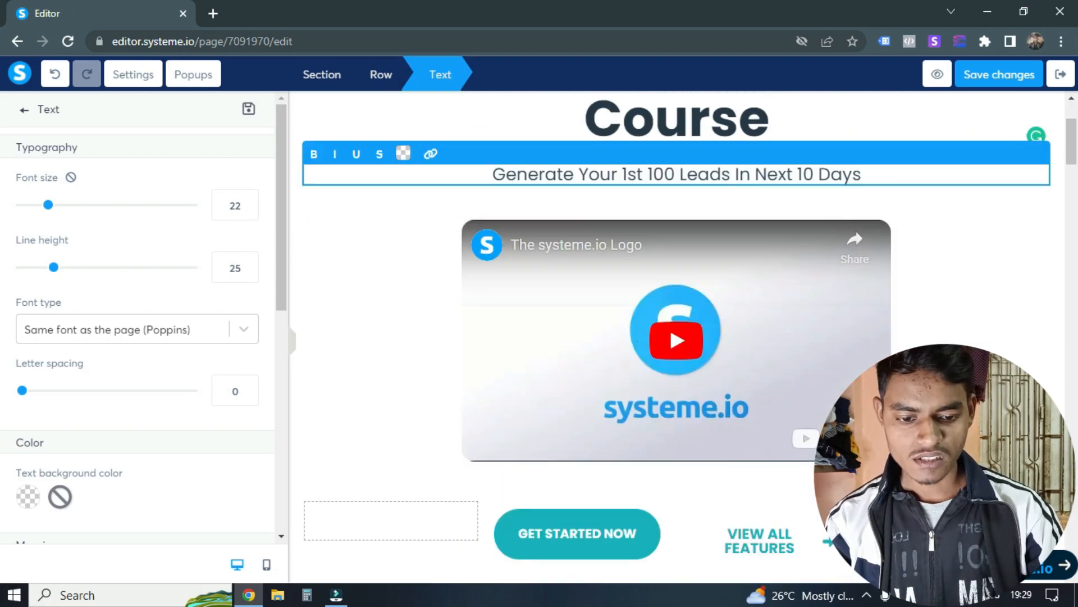
left_click(921, 368)
scroll(761, 245, "up", 2)
scroll(650, 232, "down", 5)
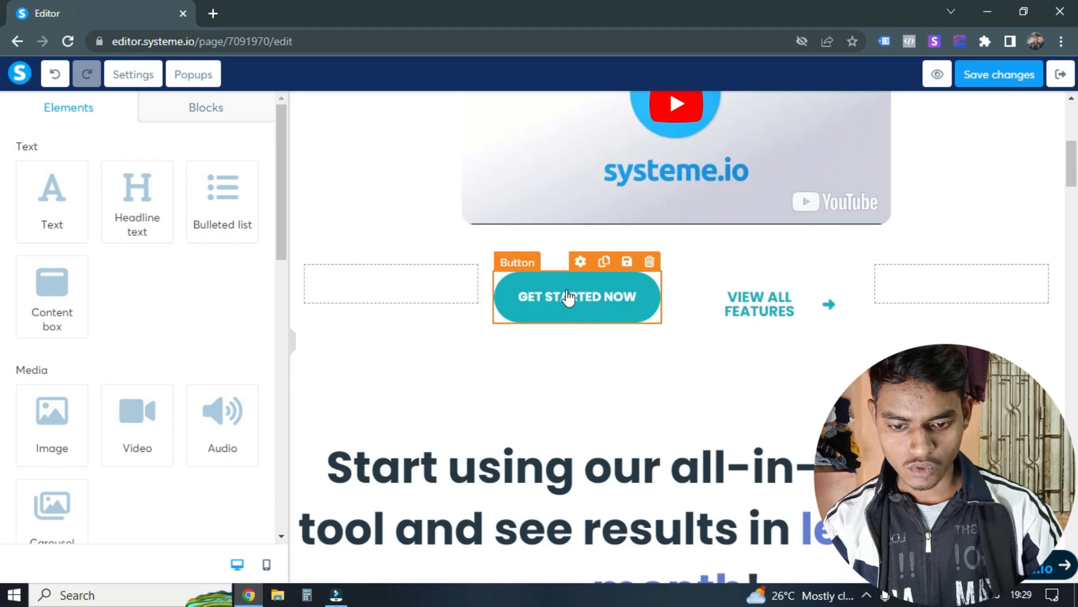
left_click(1040, 253)
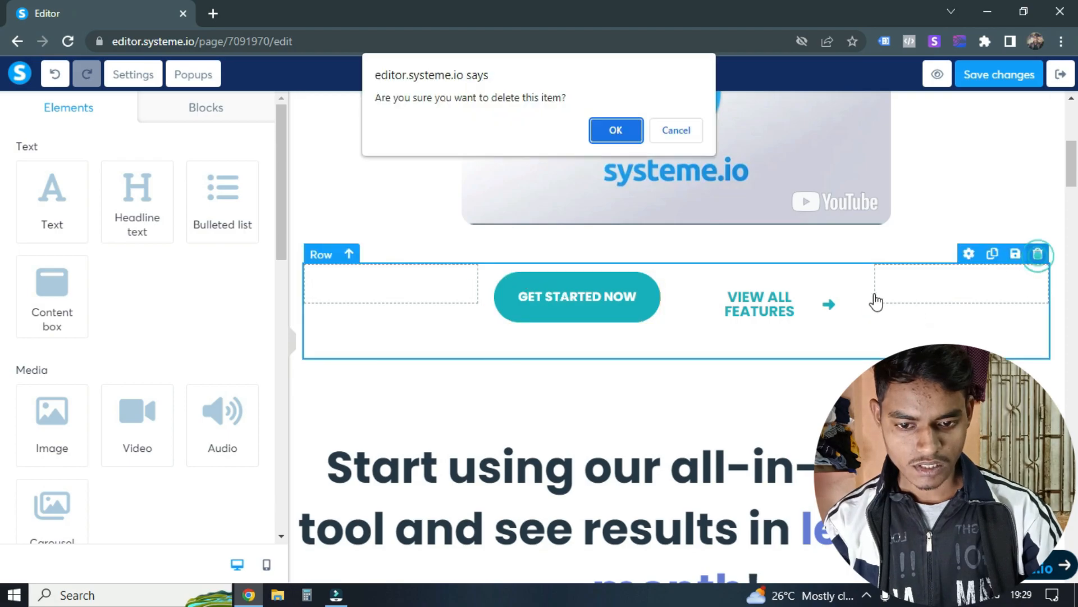
left_click(618, 130)
Step: Open the page video's URL for editing and switch to YouTube Studio in a new browser tab
left_click(638, 328)
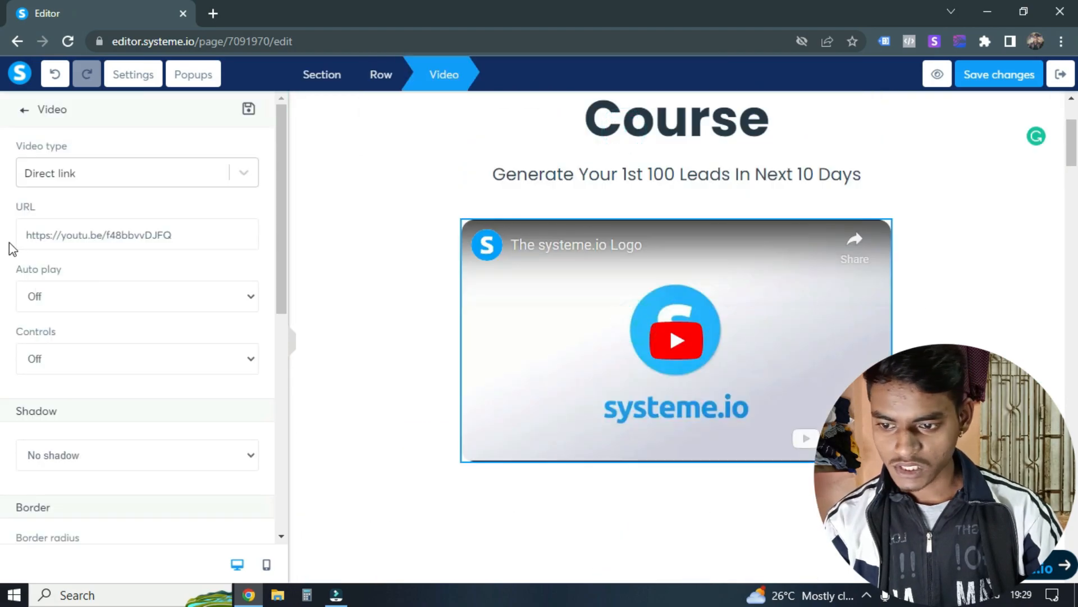
left_click(222, 234)
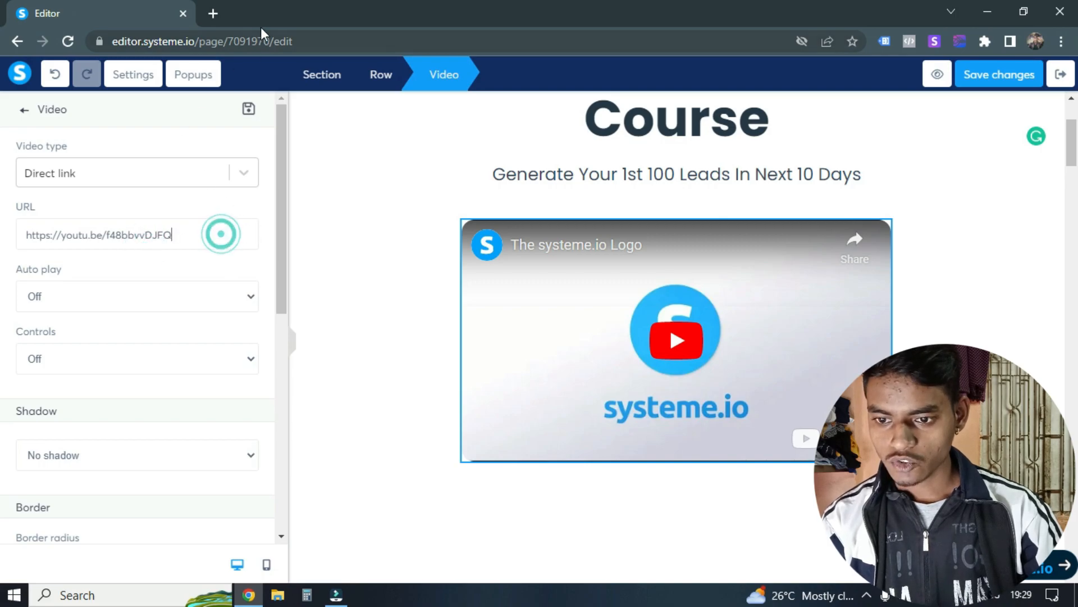
left_click(213, 12)
type("you")
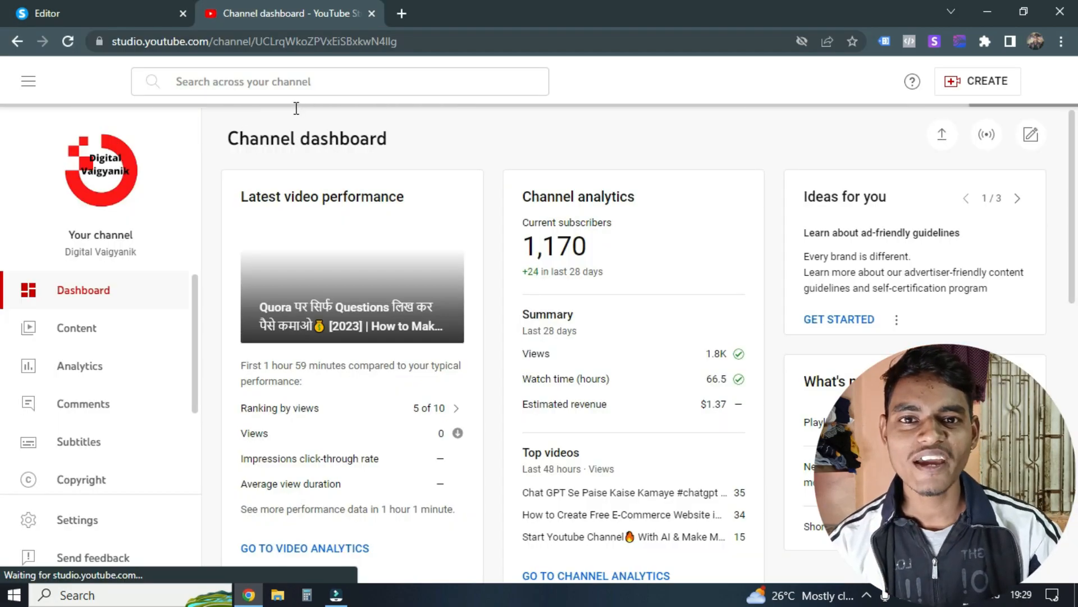
left_click(618, 253)
double_click(563, 260)
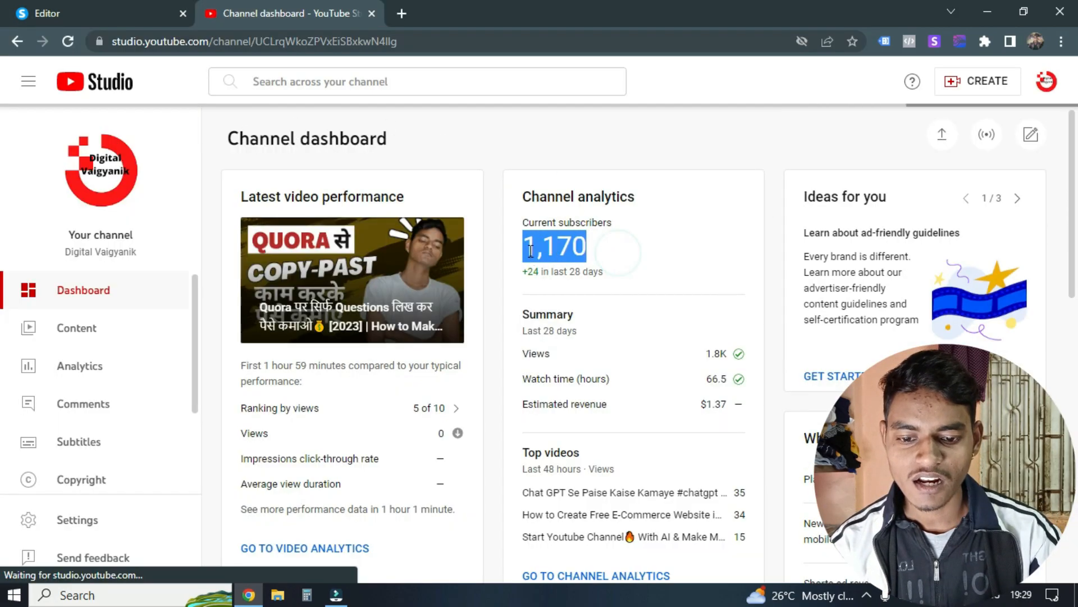
left_click(601, 249)
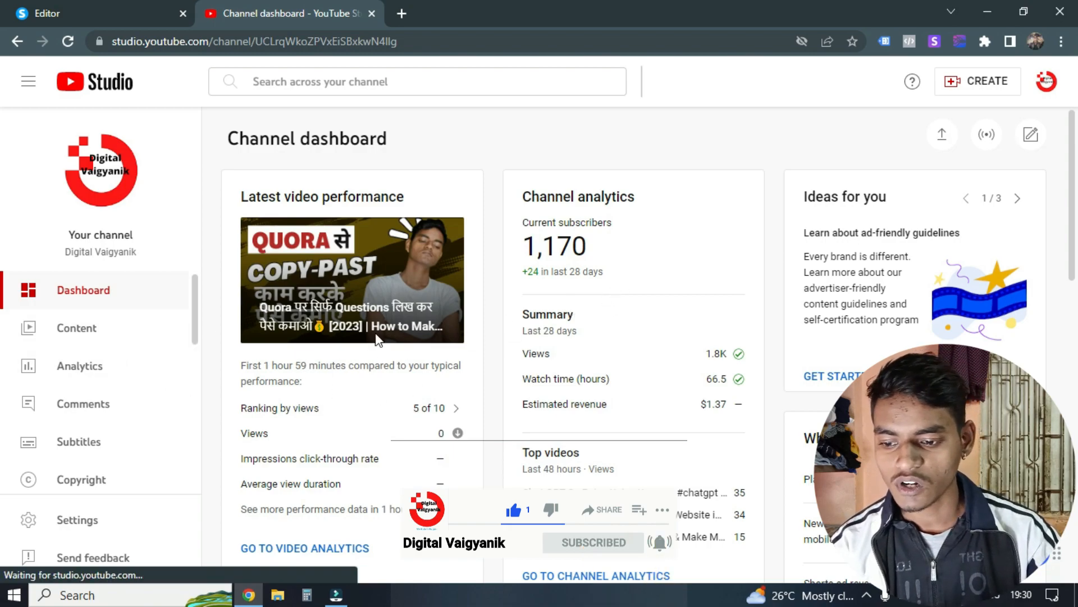
Step: Copy the link of the "Lesson 1: Understanding a Lead" video from the channel content and set it as the page video's URL
left_click(87, 335)
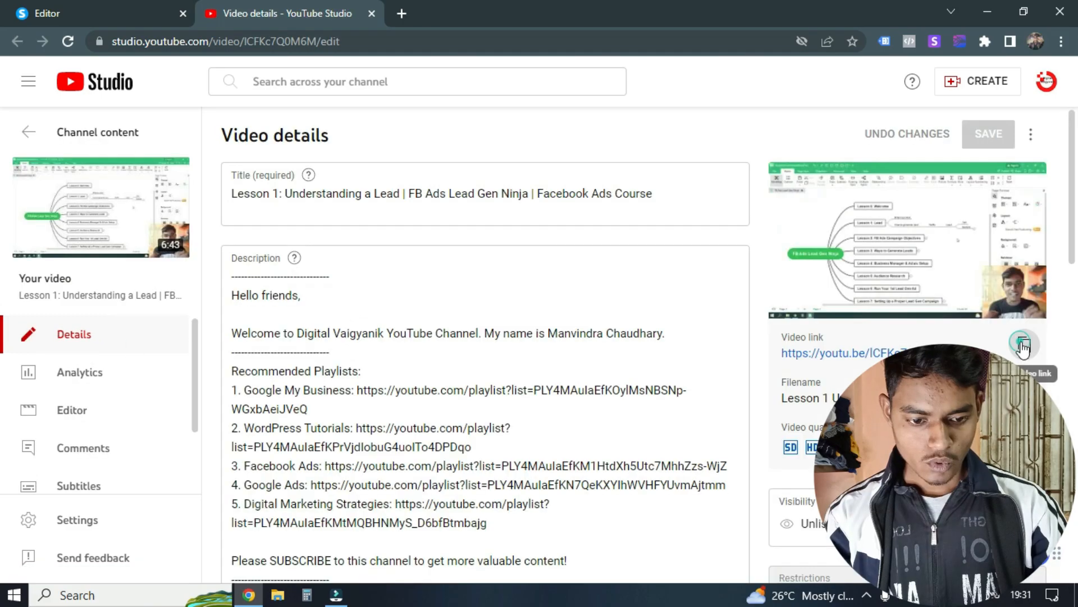
left_click(1029, 351)
key("ctrl+Tab")
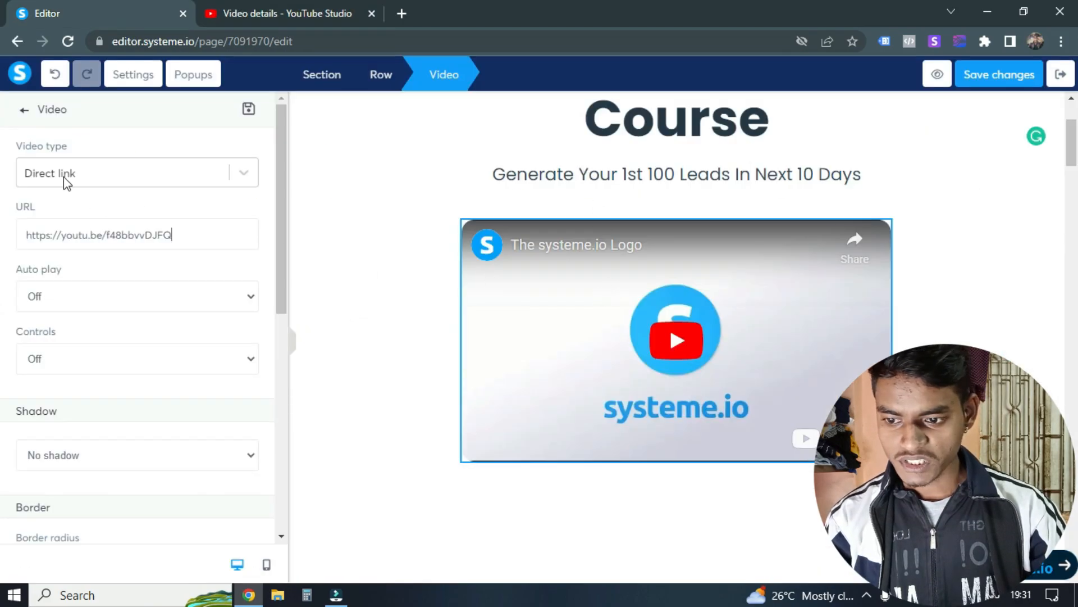
key("ctrl+a")
type("https://youtu.be/lCFKc7Q0M6M")
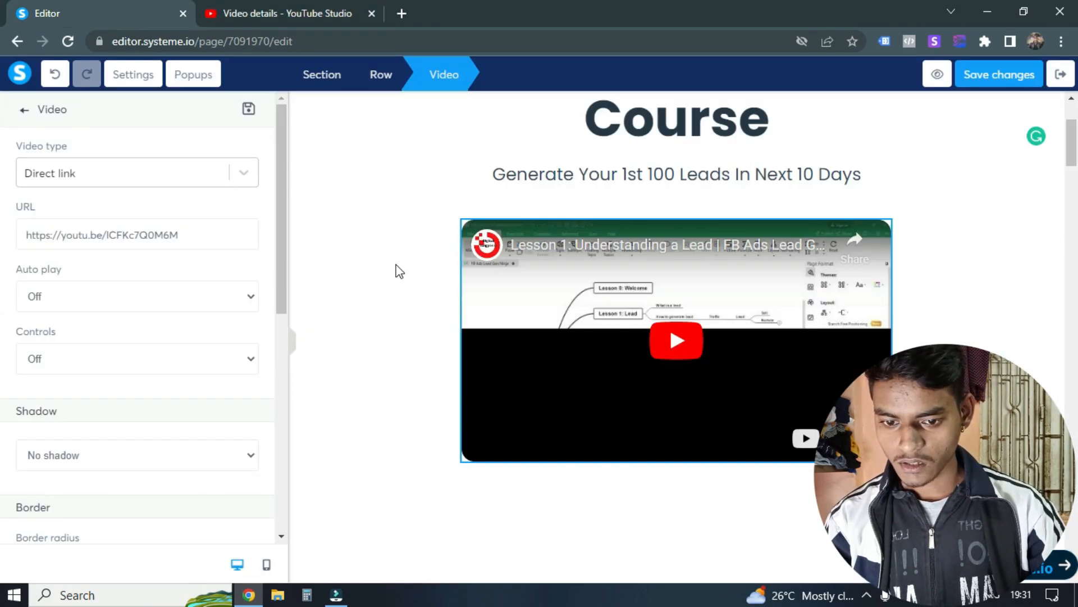
left_click(384, 249)
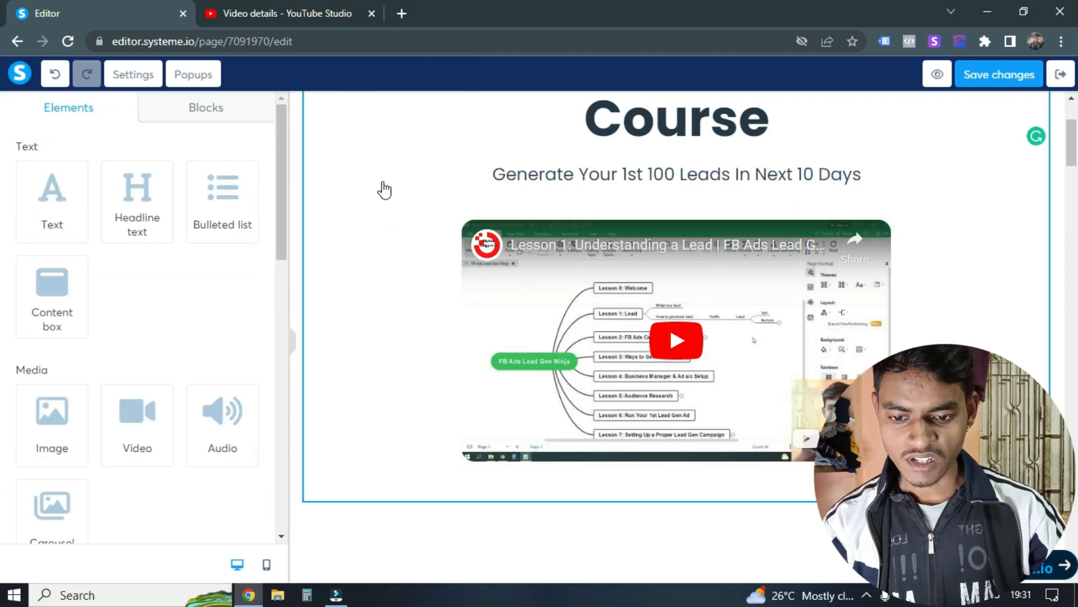
Step: Set the page video's auto play to On and its controls to Off
scroll(394, 224, "up", 3)
scroll(449, 258, "down", 3)
left_click(569, 293)
scroll(129, 236, "down", 2)
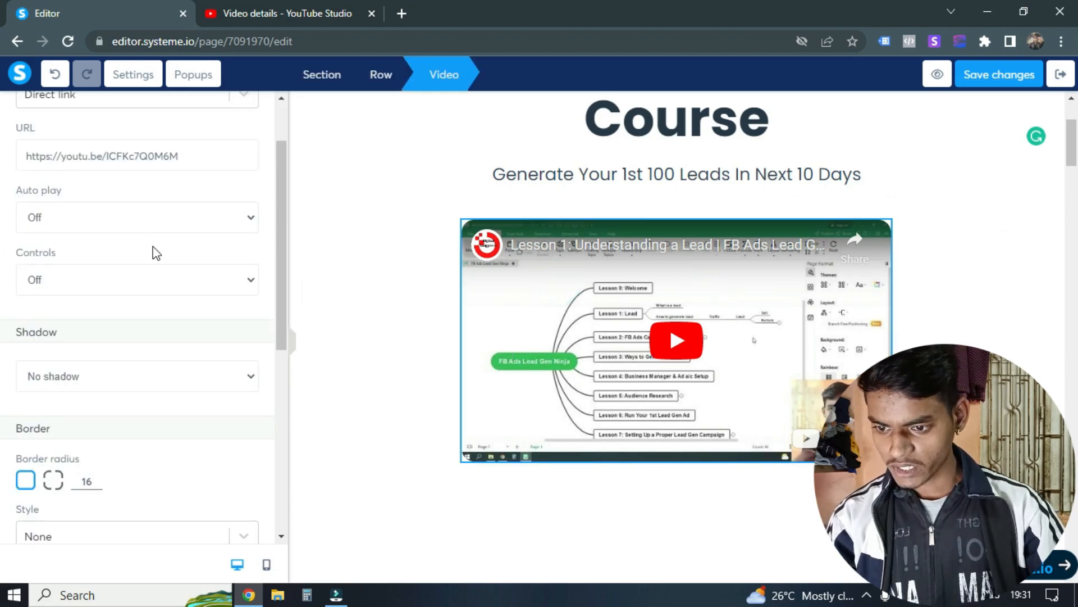
left_click(78, 225)
left_click(79, 246)
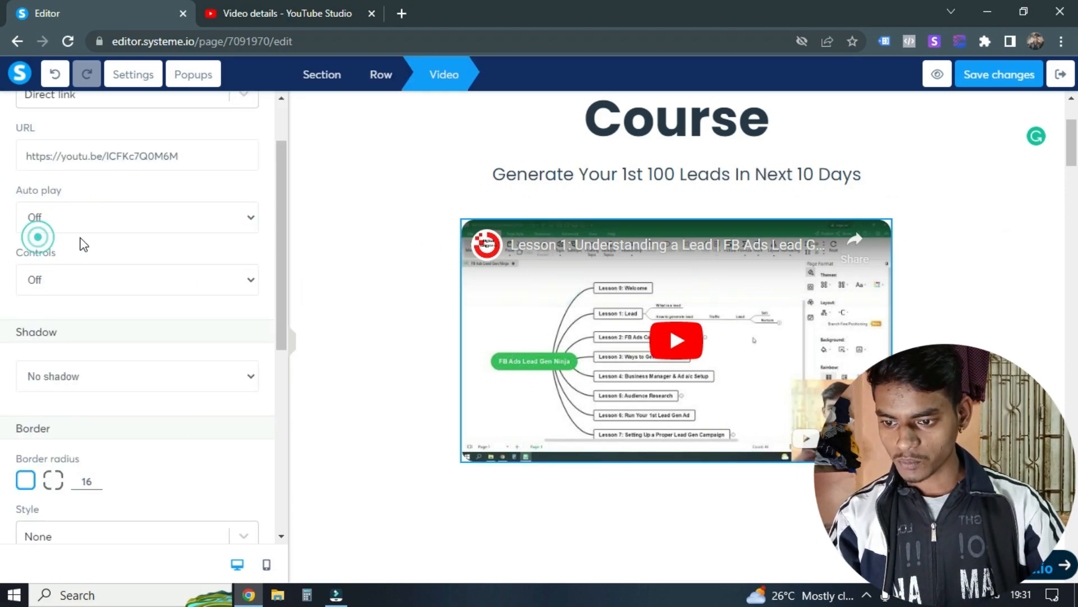
left_click(72, 280)
left_click(43, 302)
left_click(78, 280)
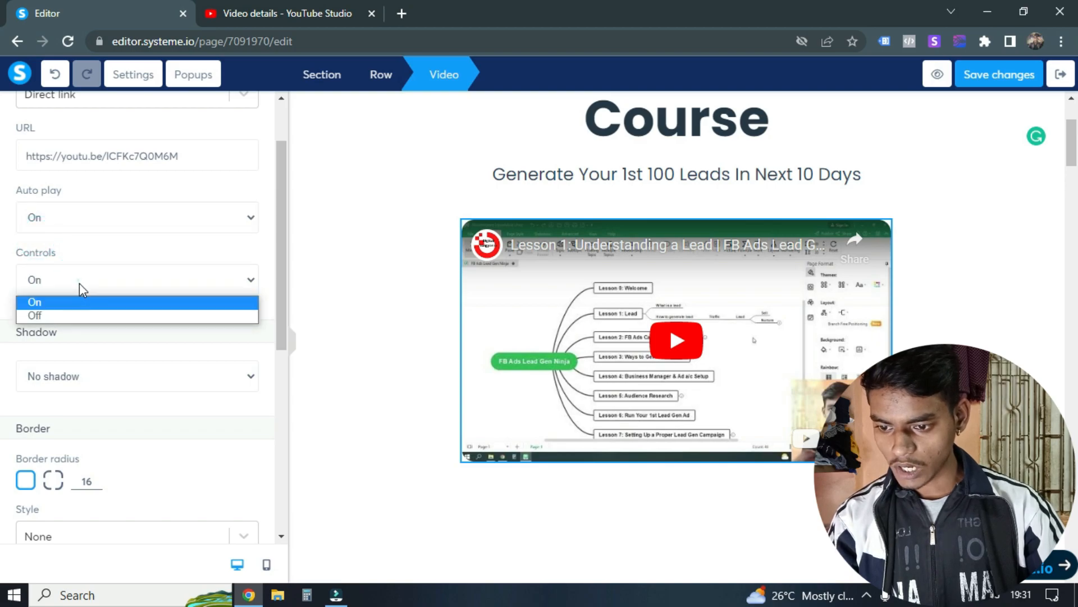
left_click(52, 316)
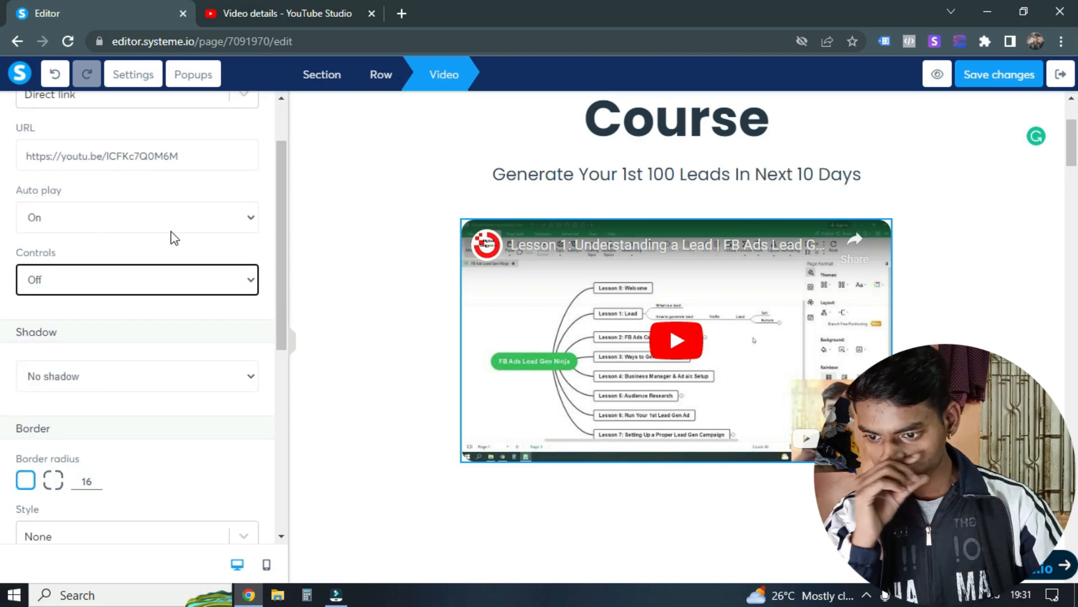
Step: Apply a soft shadow to the video and switch its border radius to separate values for each corner
scroll(79, 264, "down", 1)
left_click(83, 301)
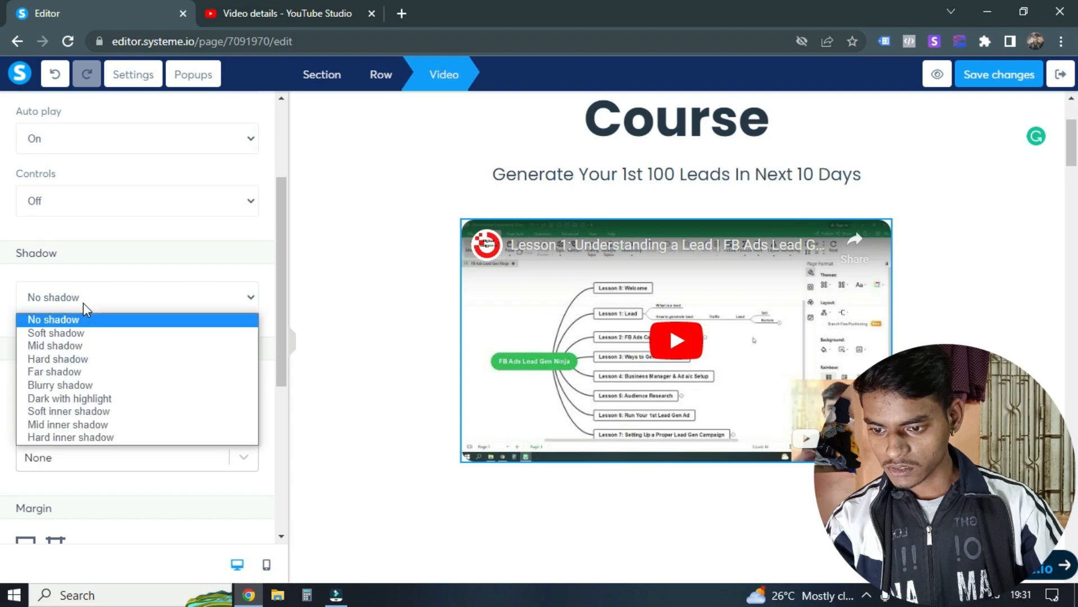
left_click(89, 334)
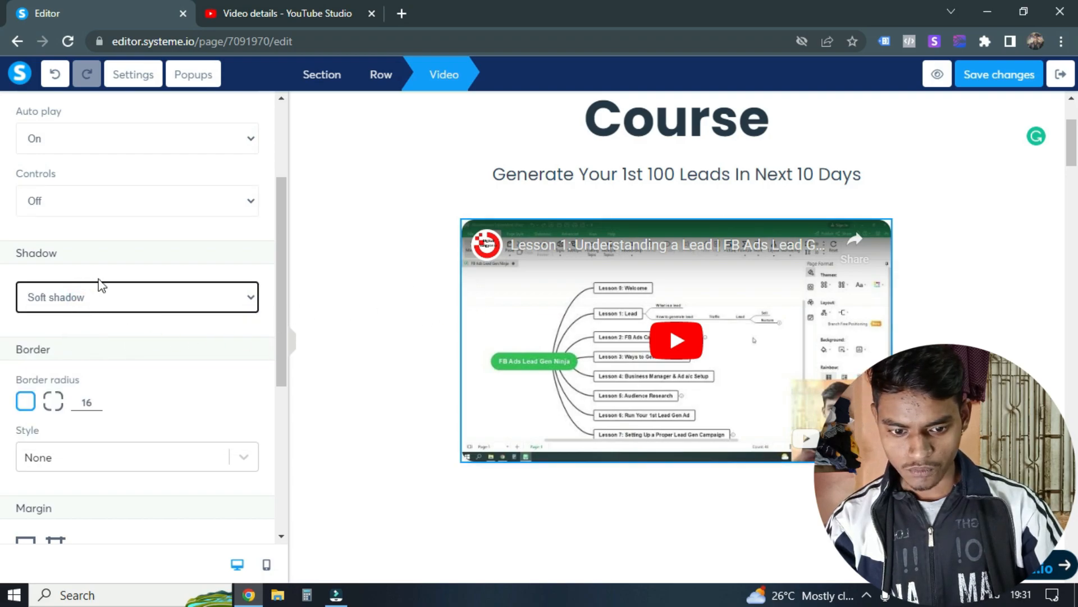
scroll(176, 329, "down", 1)
left_click(59, 325)
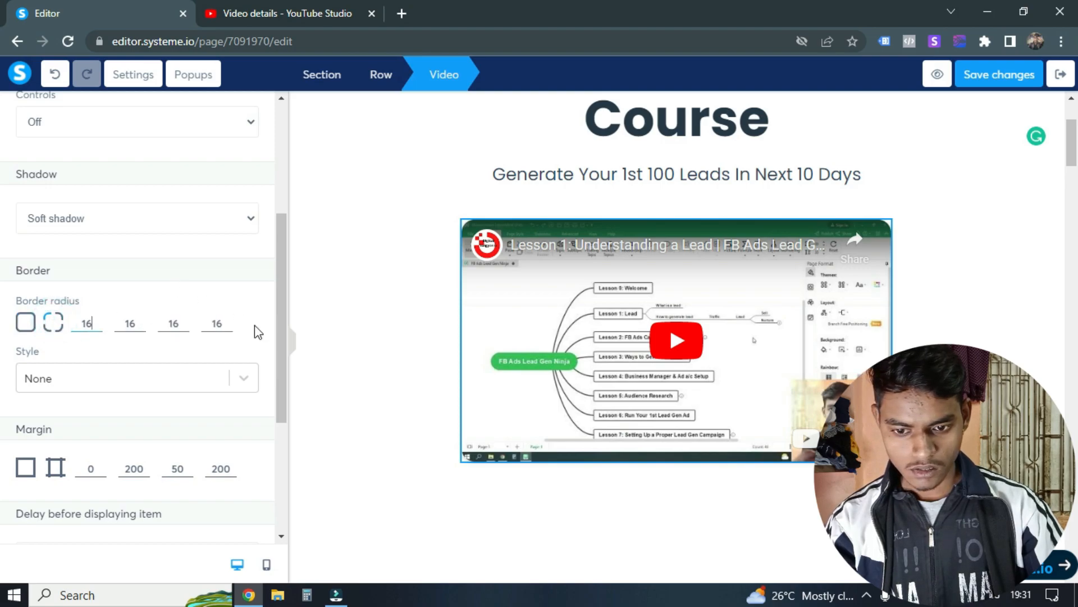
left_click(386, 303)
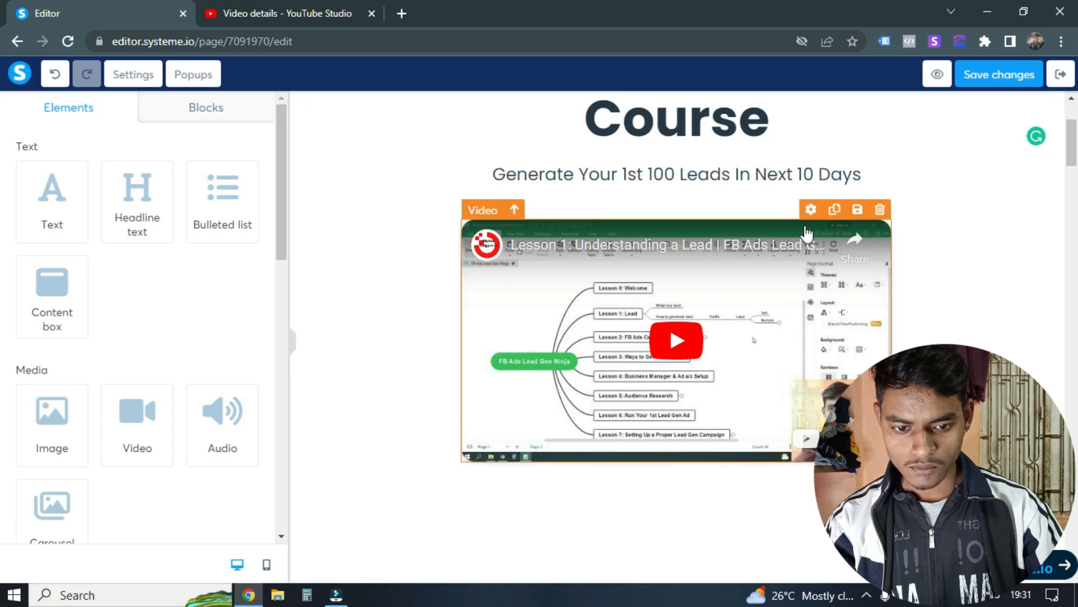
Step: Review the video's border, margin, display delay and device visibility settings
left_click(810, 214)
scroll(112, 323, "down", 5)
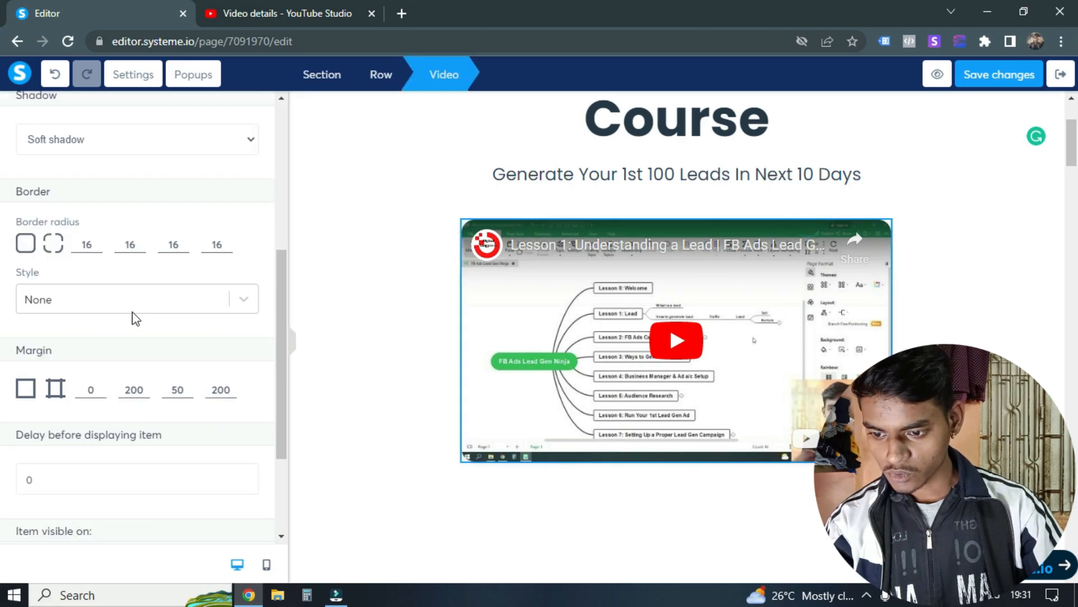
scroll(133, 302, "down", 1)
scroll(200, 332, "down", 1)
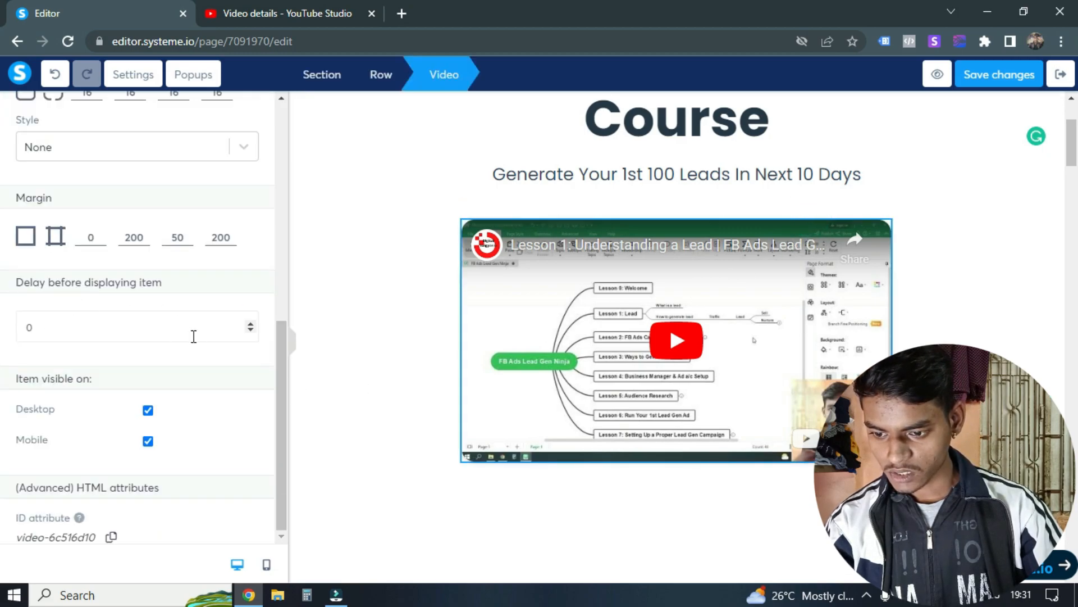
scroll(171, 286, "up", 6)
left_click(249, 110)
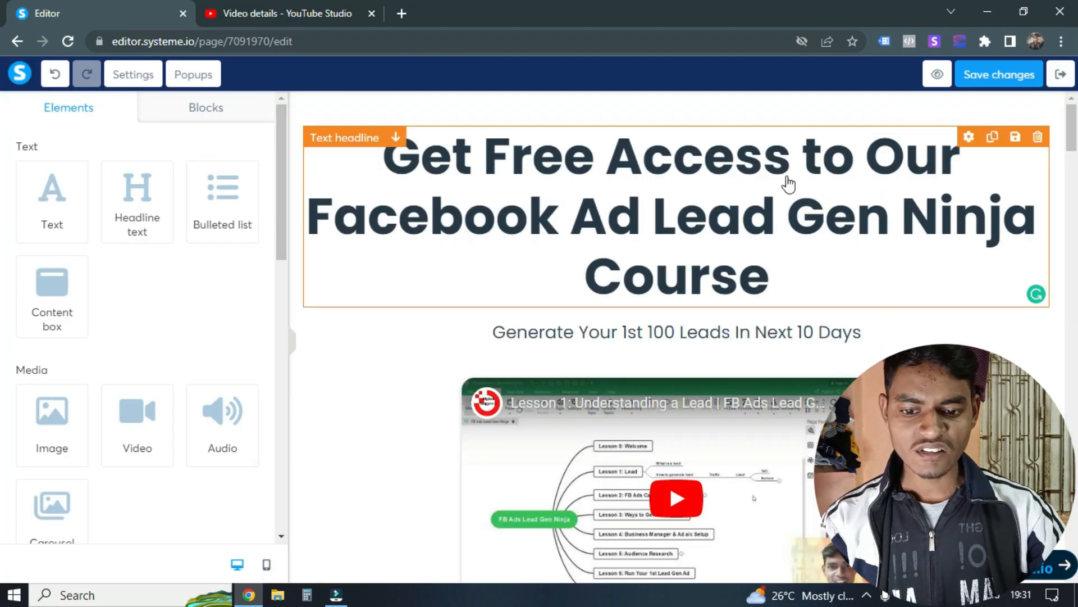
Step: Delete the all-in-one CRM tool section and the "Getting started is easy" section below the video
scroll(414, 251, "down", 2)
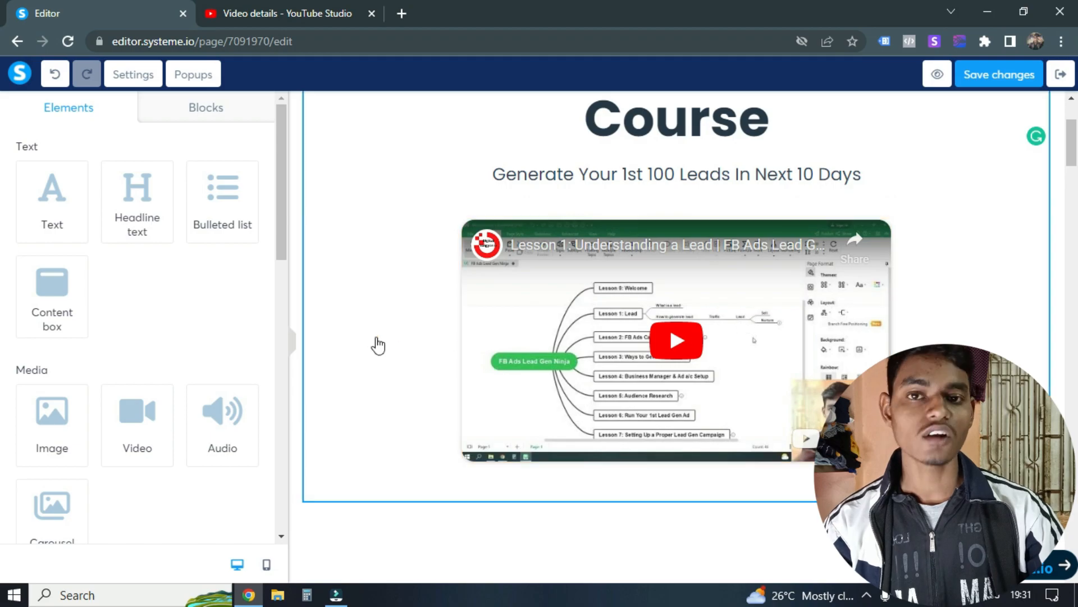
scroll(695, 322, "down", 5)
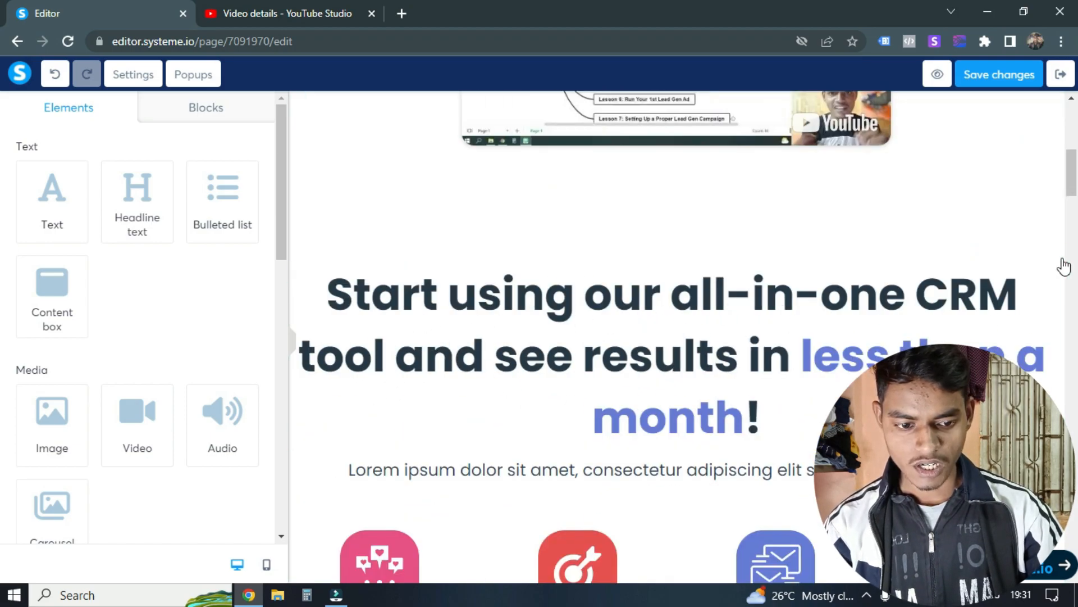
left_click(1053, 214)
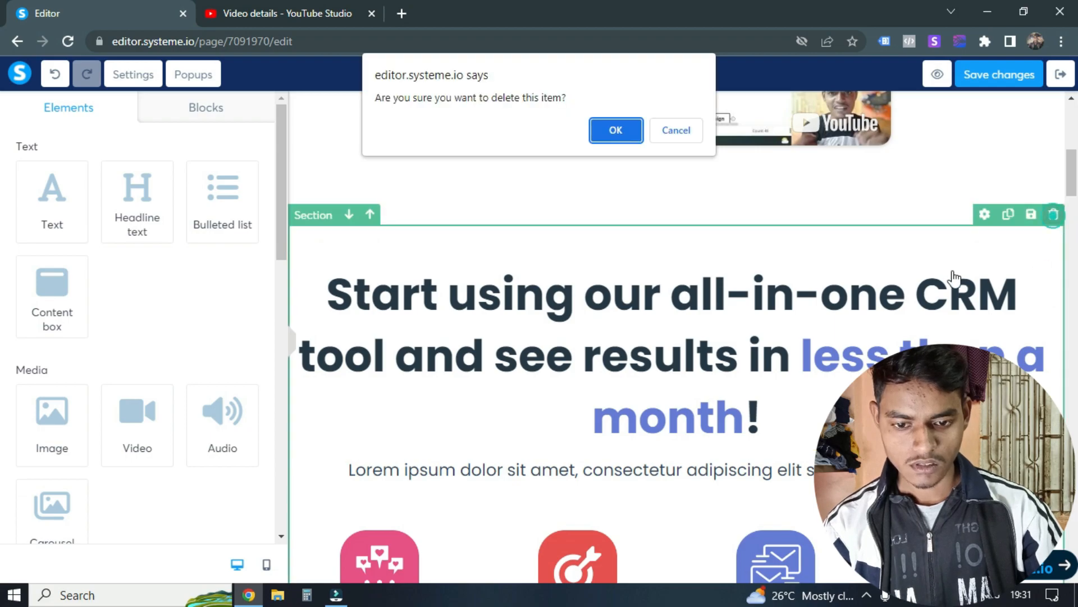
left_click(618, 129)
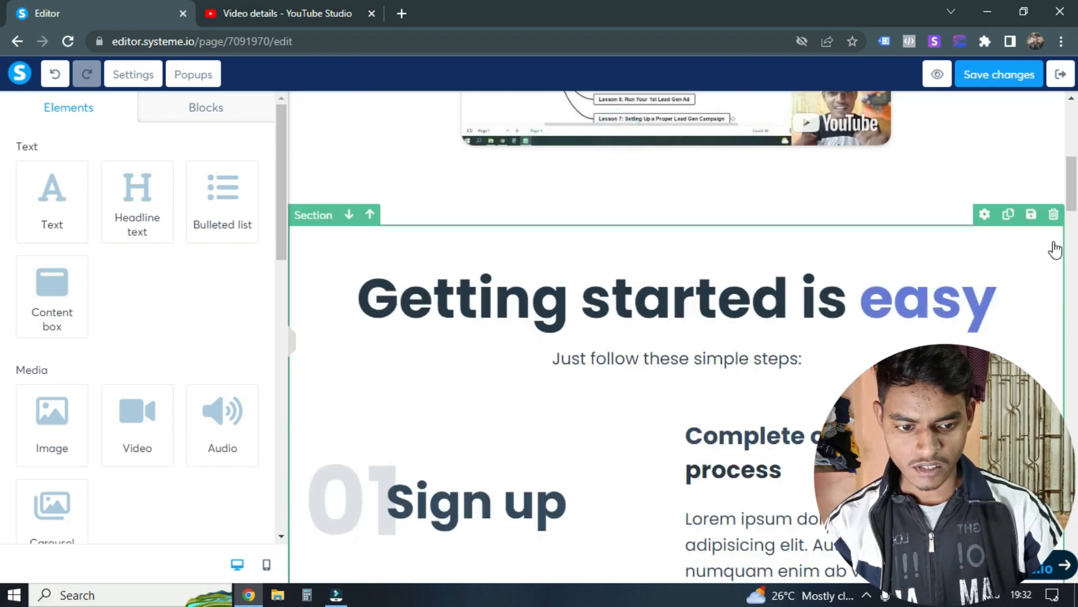
left_click(1054, 214)
left_click(618, 133)
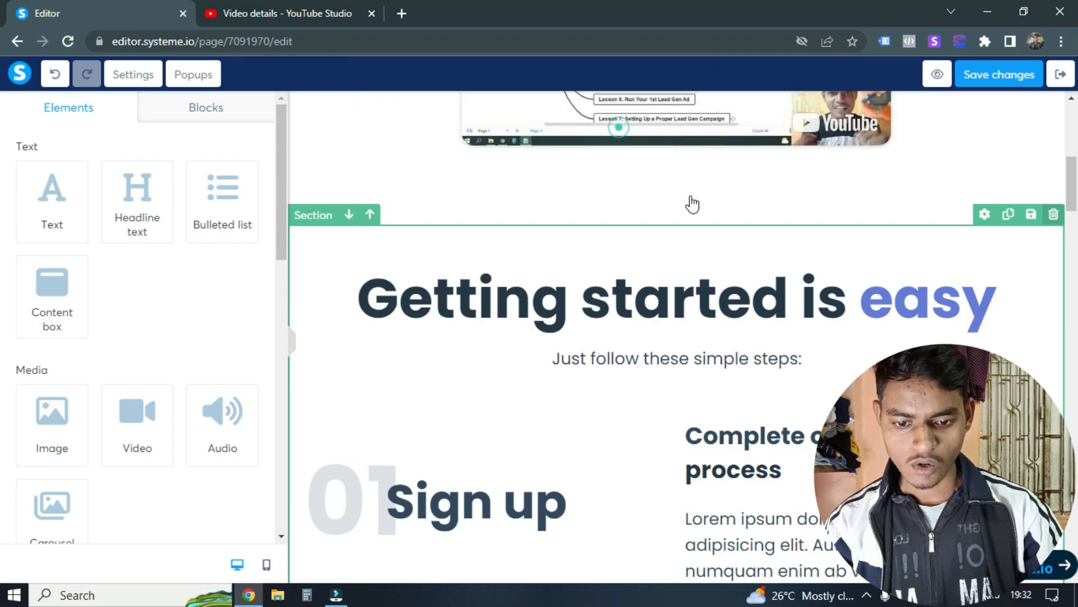
Step: Delete the "Start earning today" form section and the "Don't believe us?" customer testimonials section
left_click(1054, 214)
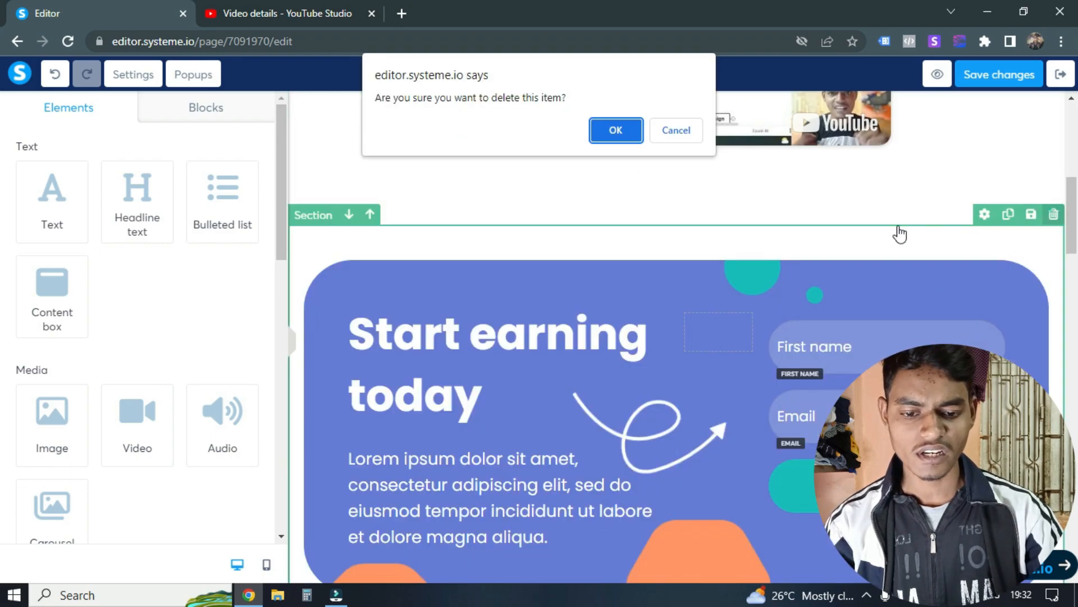
left_click(609, 139)
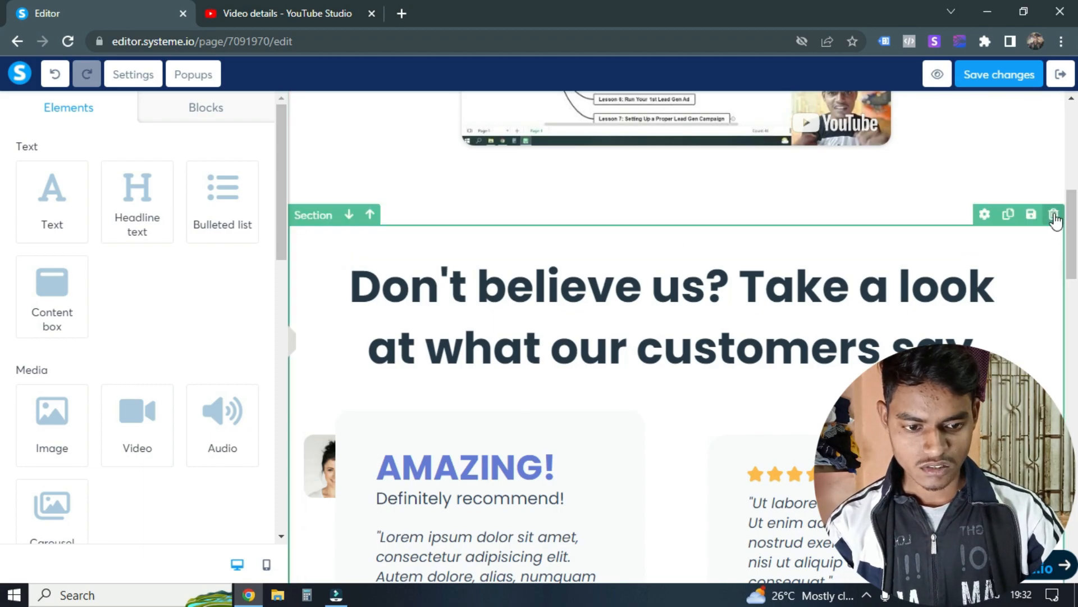
left_click(1053, 214)
left_click(615, 130)
Step: View the trimmed page at full width with the elements sidebar collapsed, and restore the sidebar
scroll(744, 406, "up", 5)
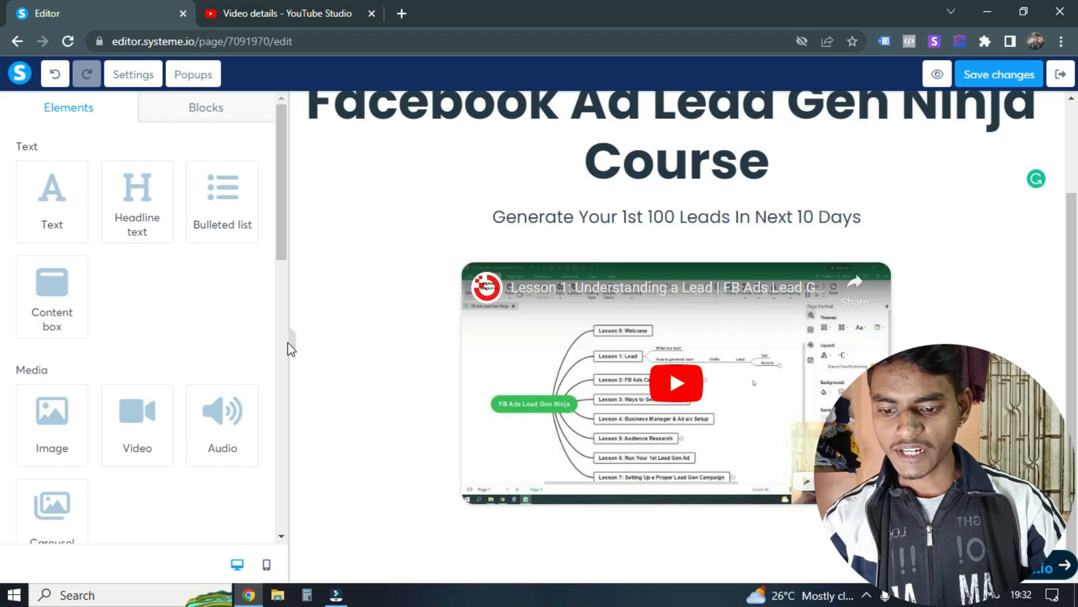
left_click(293, 346)
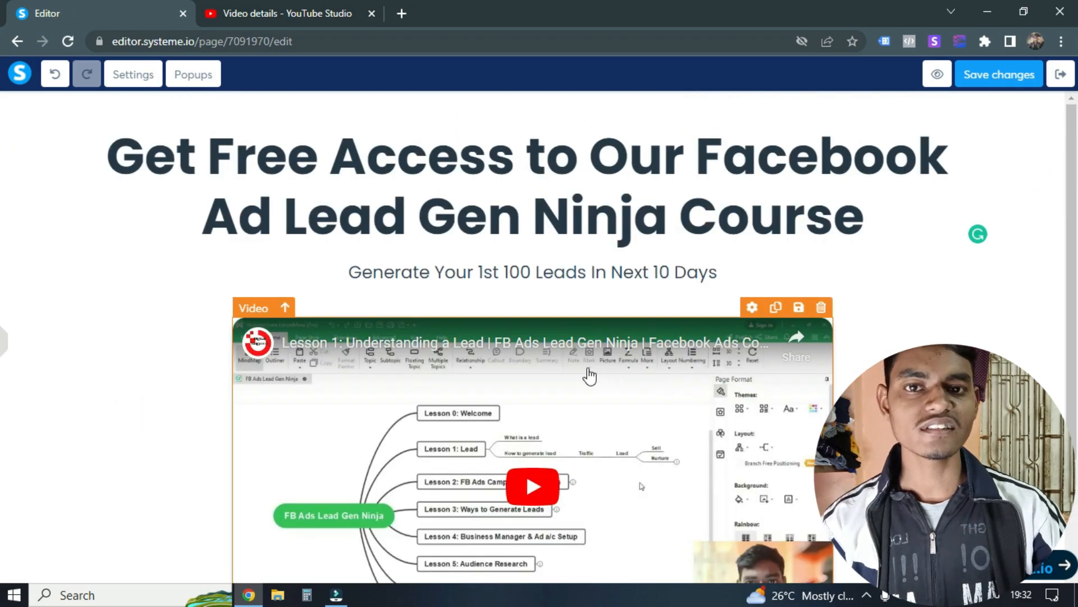
scroll(596, 373, "down", 3)
left_click(4, 344)
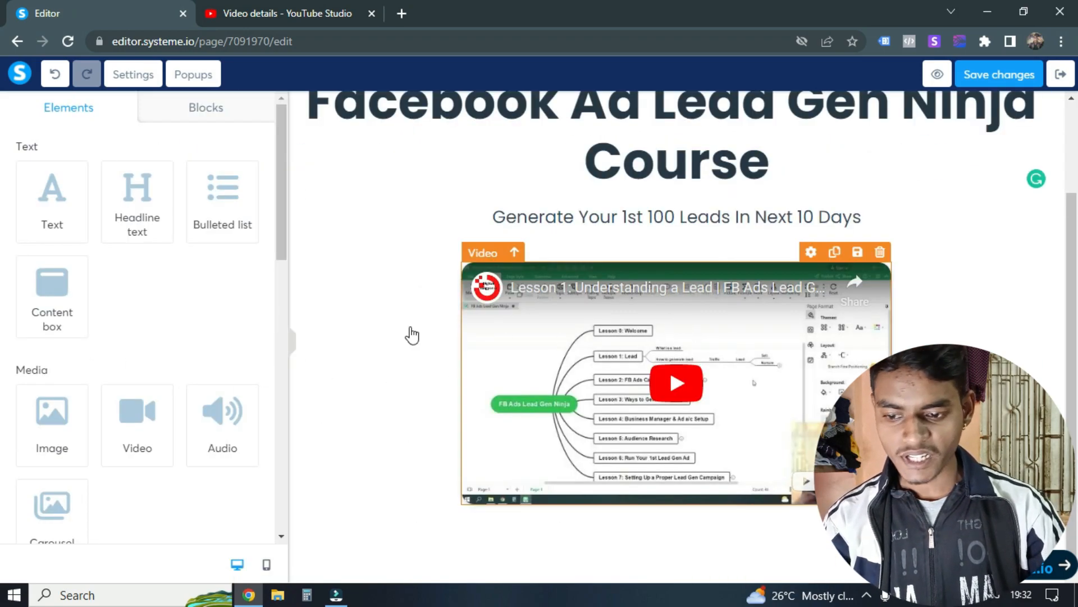
scroll(385, 239, "up", 2)
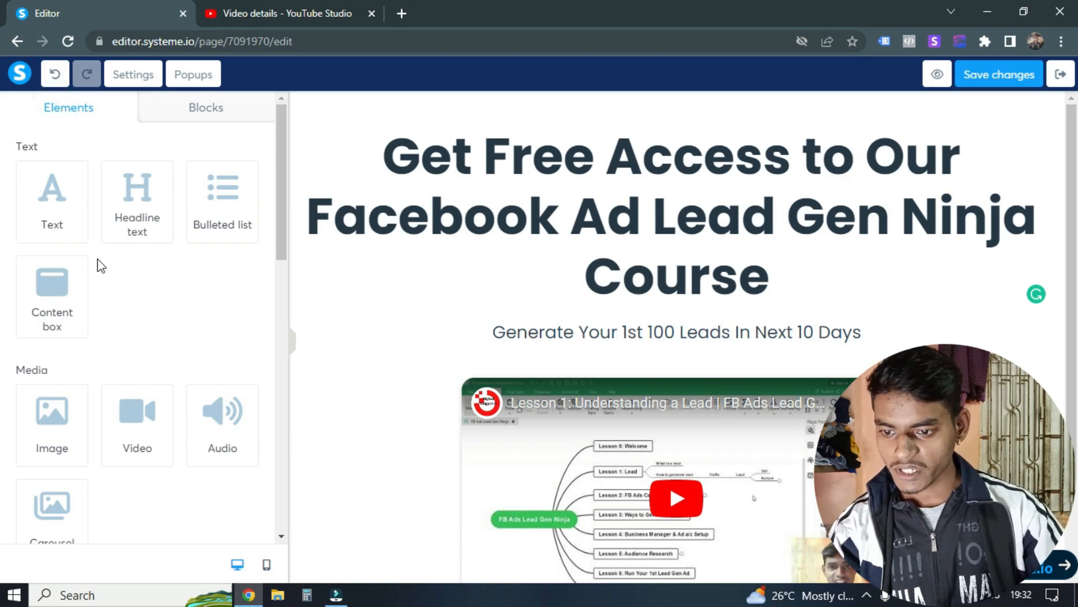
Step: Add a form input element to the page below the video
scroll(522, 320, "down", 2)
scroll(109, 325, "down", 3)
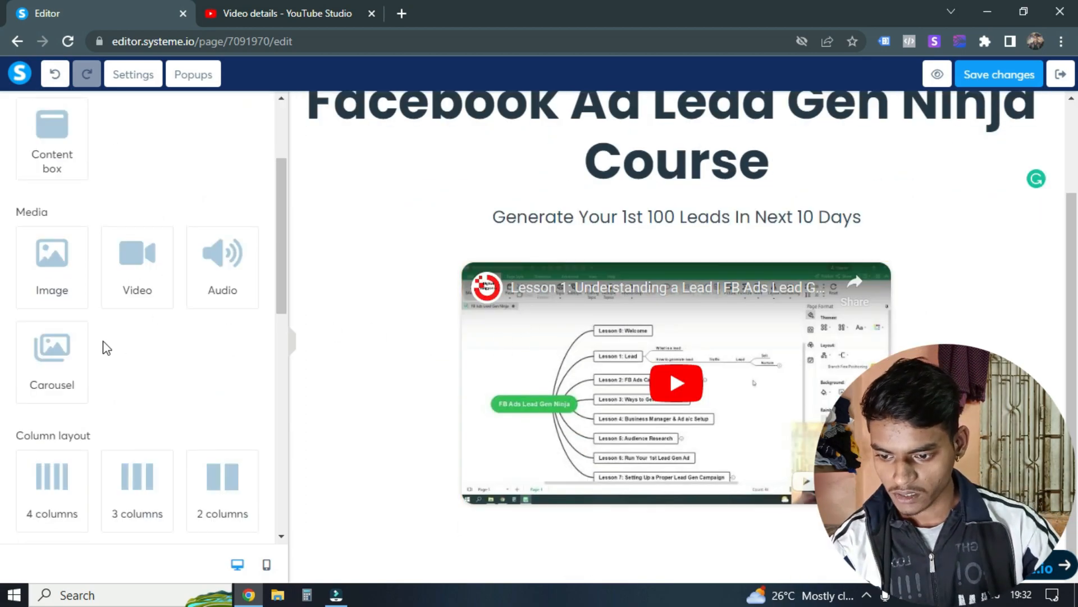
scroll(129, 354, "down", 7)
left_click_drag(44, 298, 680, 521)
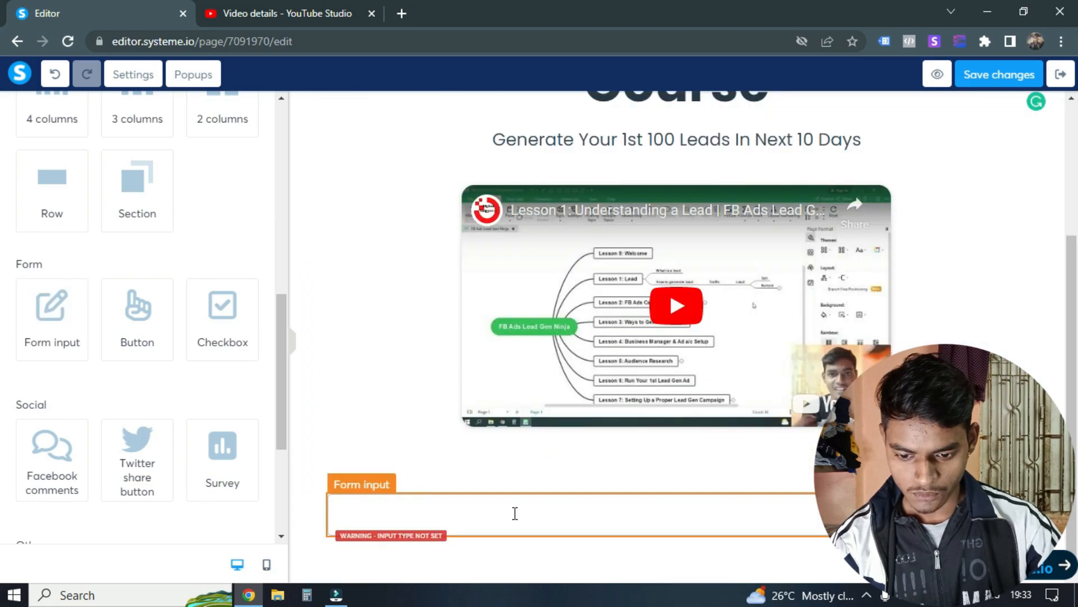
Step: Set the new form input's type to First name and its placeholder to "First Name"
left_click(575, 524)
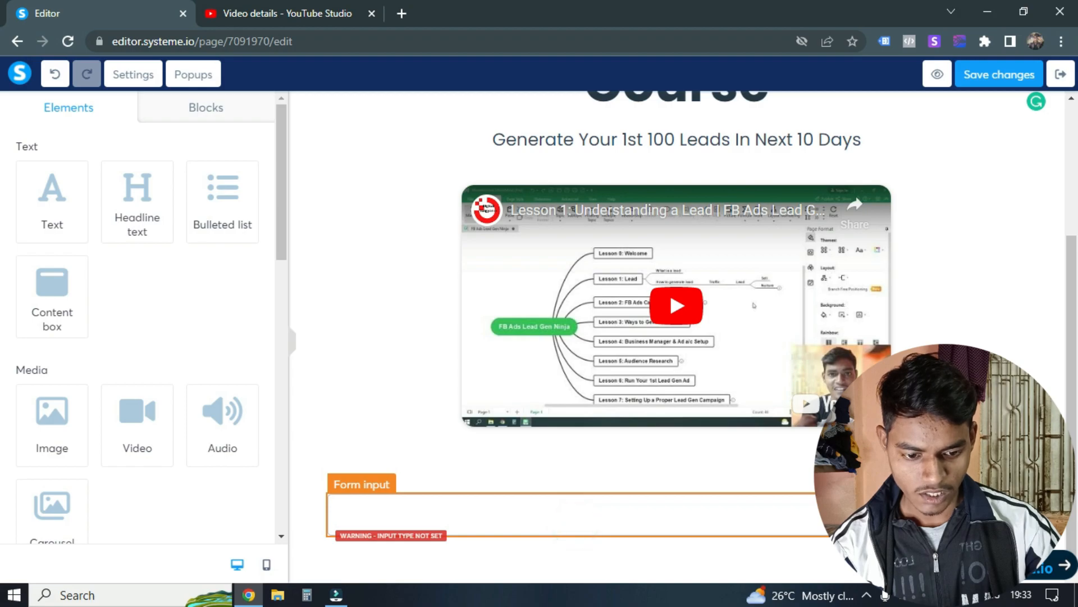
left_click(575, 513)
left_click(113, 177)
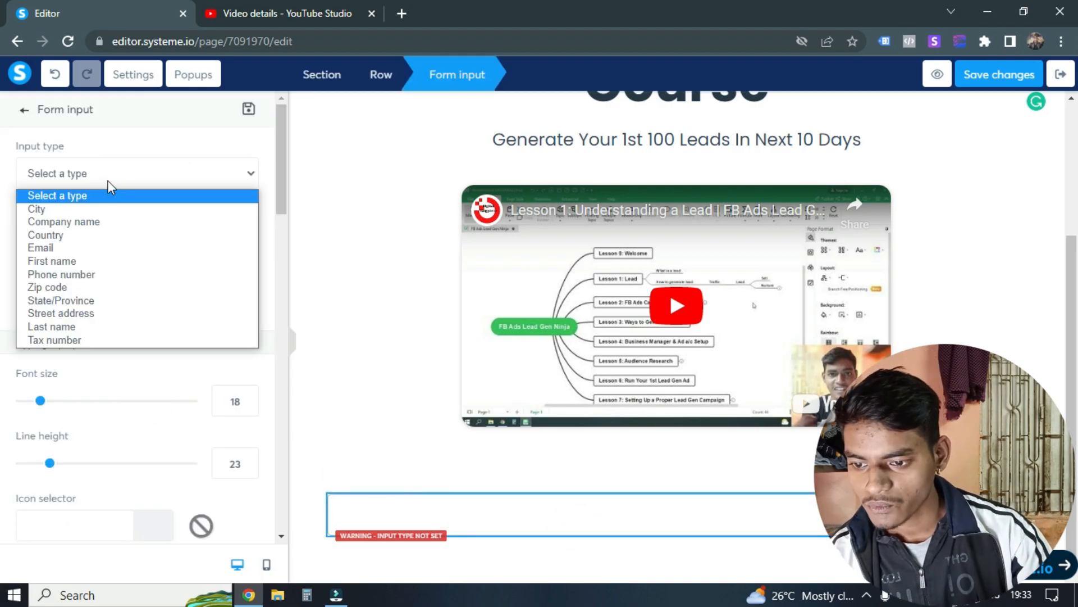
key("f")
key("Return")
left_click(112, 236)
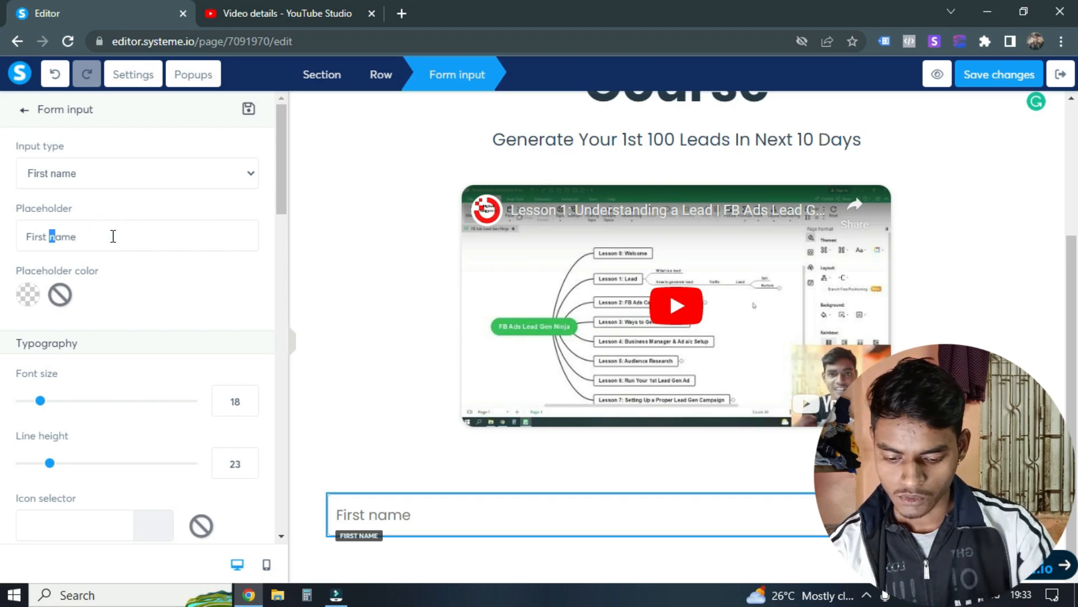
Step: Review the First Name input's typography, color, margin and border settings and return to the elements list
scroll(197, 273, "down", 3)
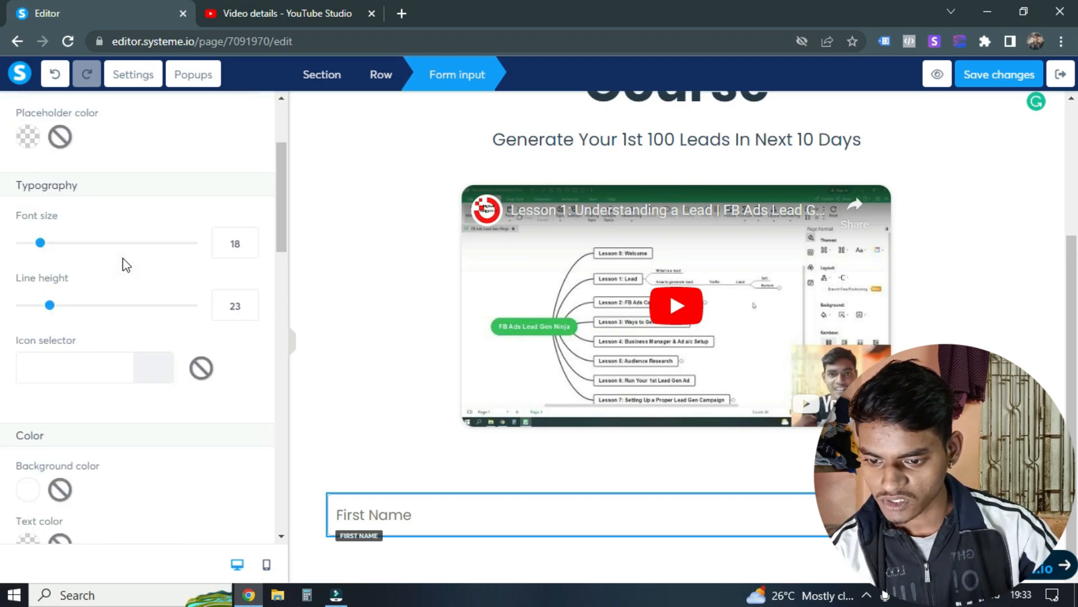
scroll(131, 270, "down", 3)
scroll(202, 313, "down", 9)
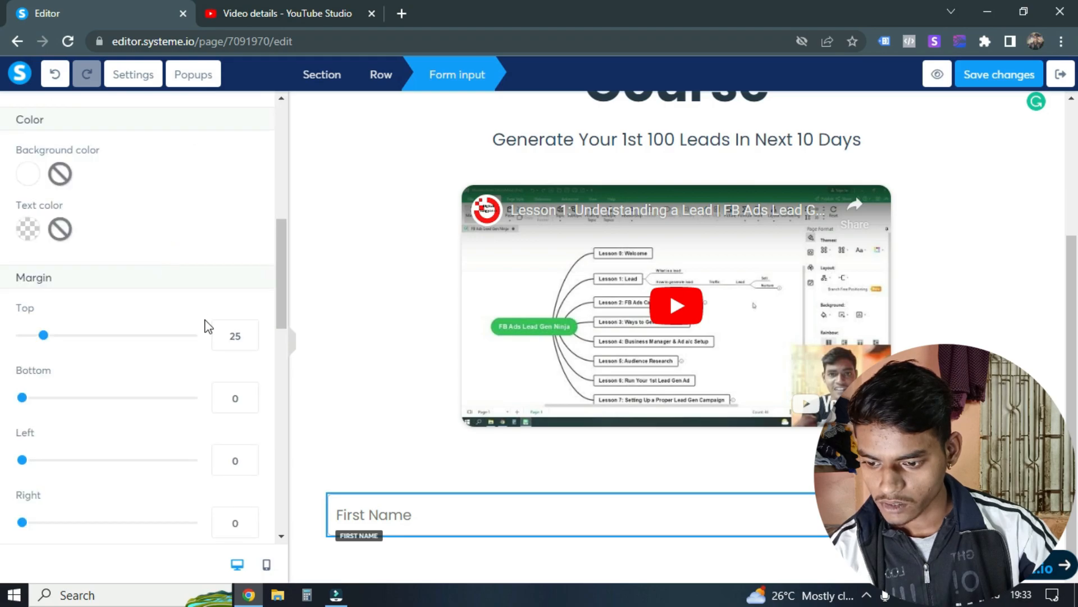
scroll(231, 359, "down", 2)
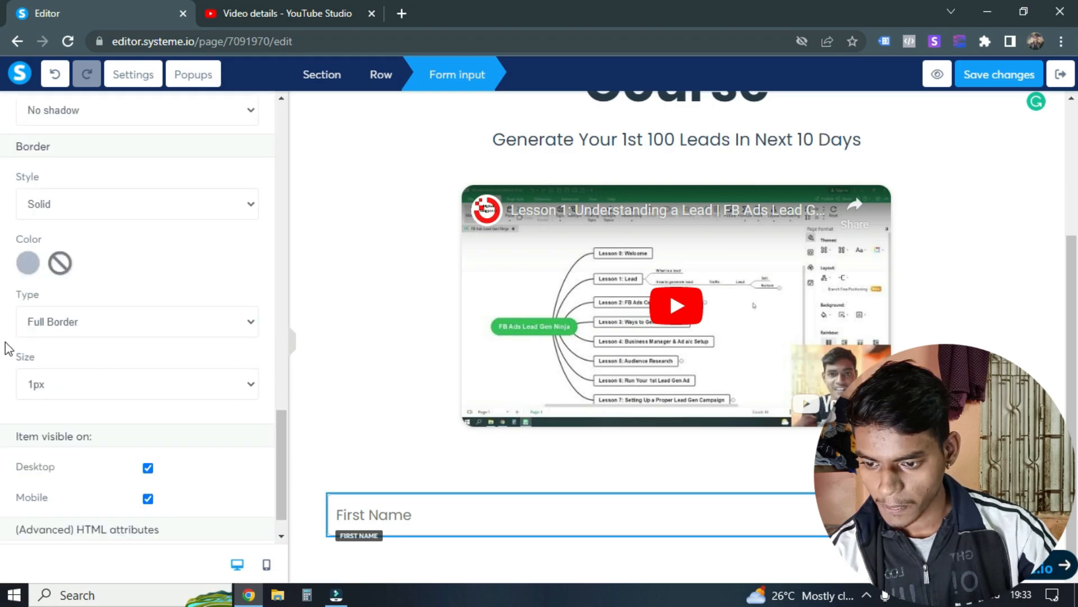
scroll(185, 318, "up", 15)
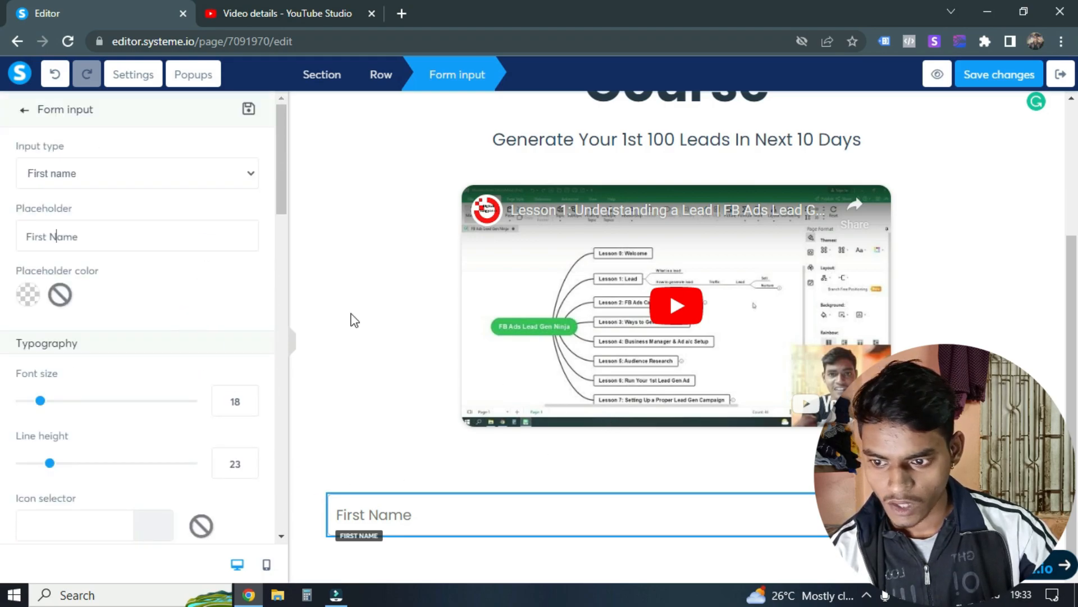
left_click(25, 112)
Step: Add a second form input directly below the First Name field
scroll(193, 400, "down", 5)
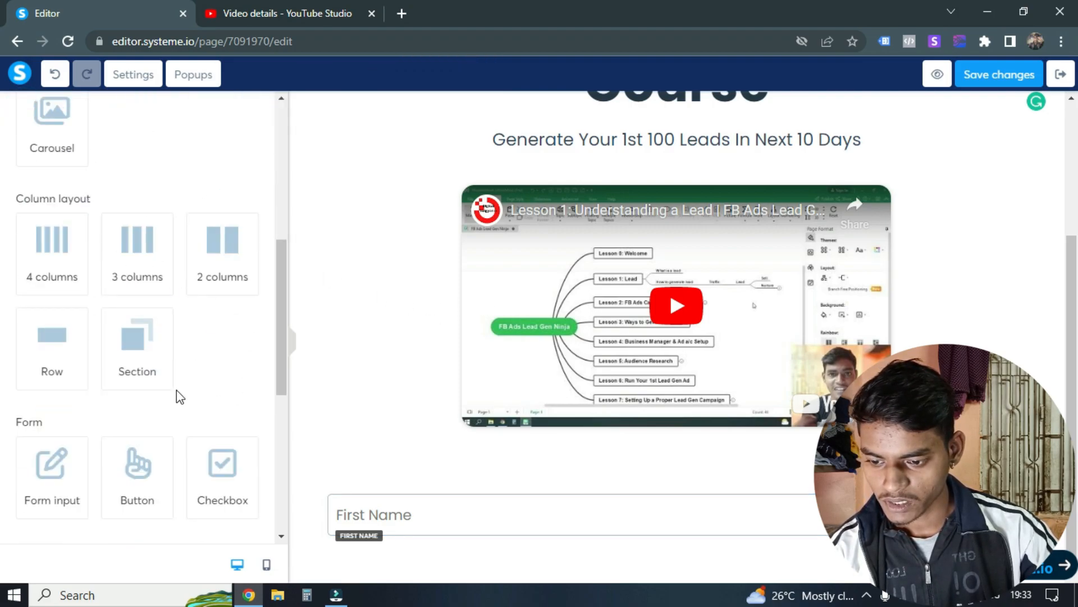
scroll(194, 400, "down", 3)
left_click_drag(60, 306, 562, 531)
scroll(477, 376, "down", 1)
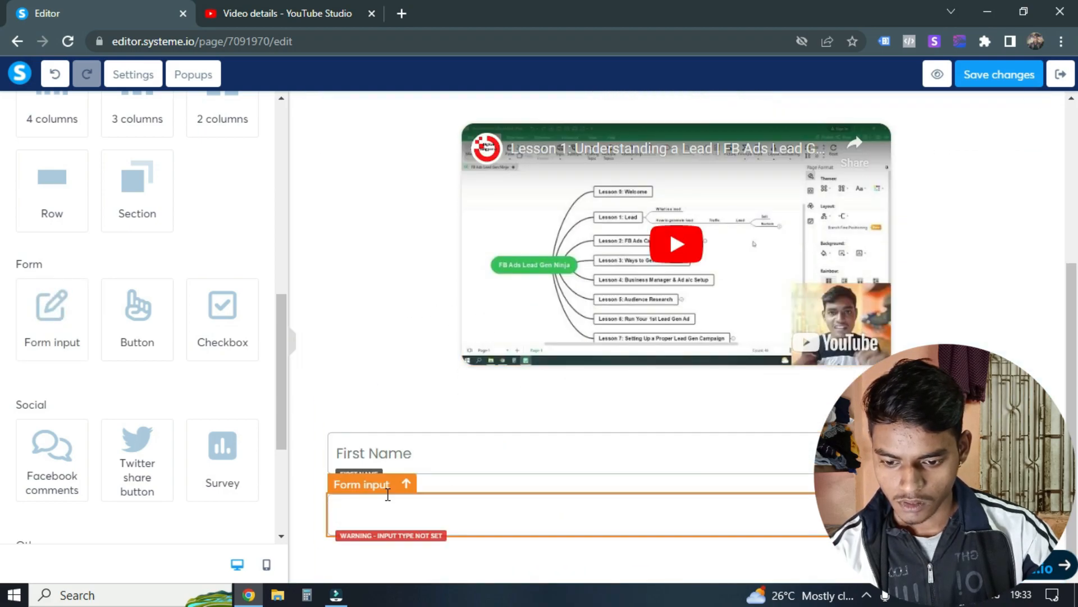
Step: Set the second form input's type to Last name
left_click(394, 503)
left_click(109, 177)
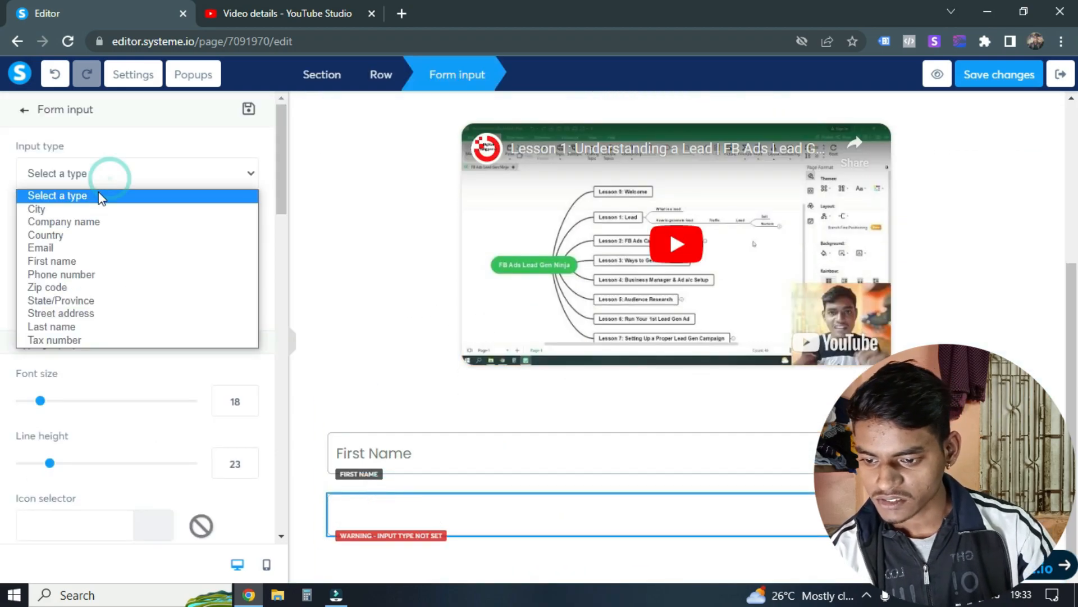
key("Down")
key("Down")
key("Down")
key("Down")
key("Down")
key("Down")
key("Down")
key("Down")
key("Down")
key("Down")
key("Return")
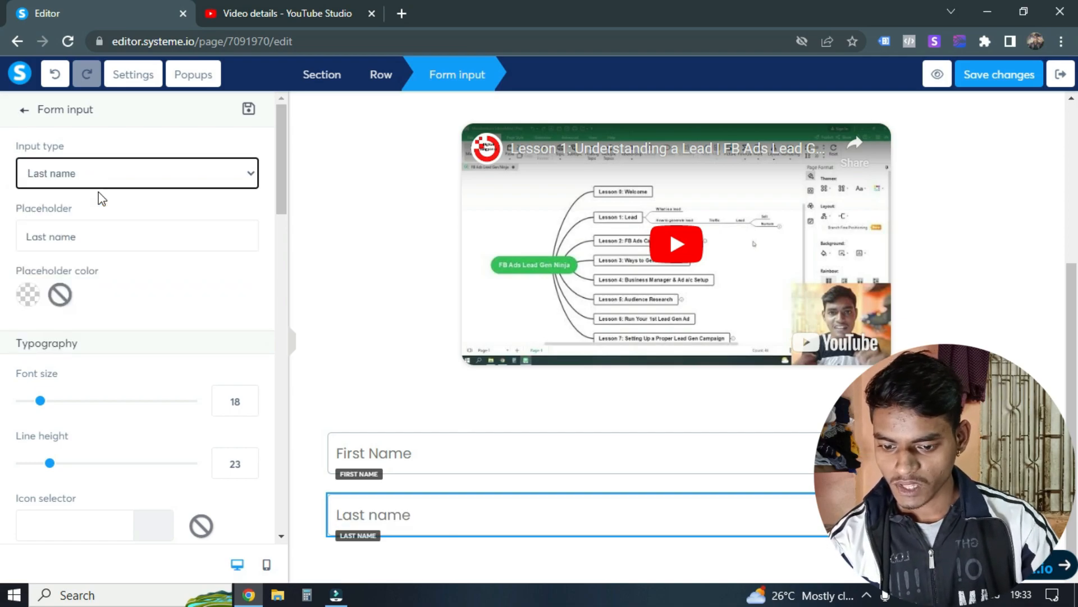
Step: Retype the Last name input's placeholder as "Last Lame" and delete that input from the form
double_click(94, 235)
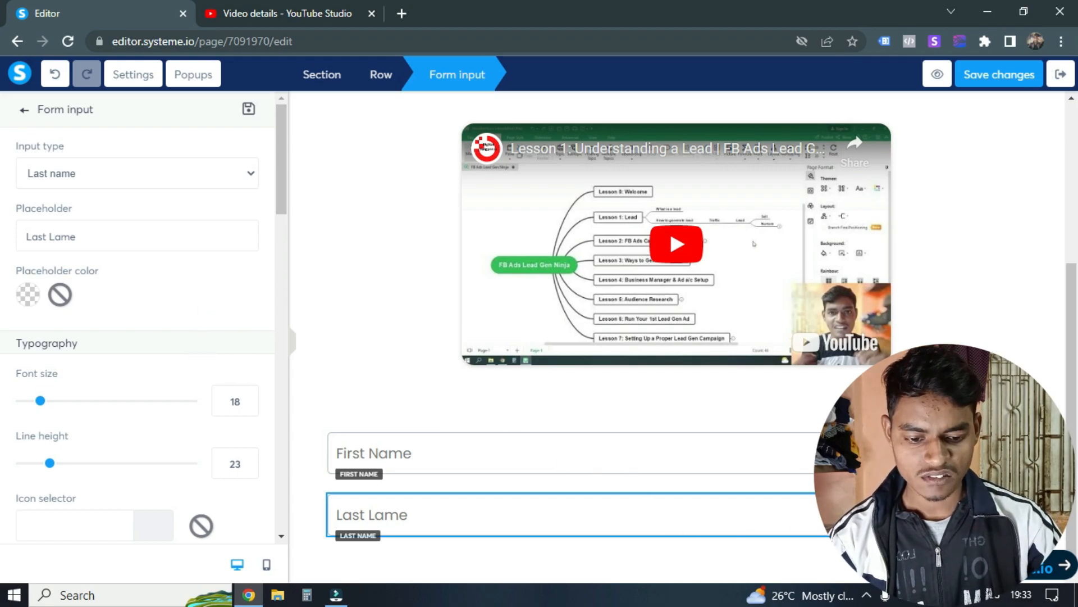
left_click(1013, 484)
left_click(624, 133)
scroll(446, 365, "up", 3)
scroll(537, 267, "down", 3)
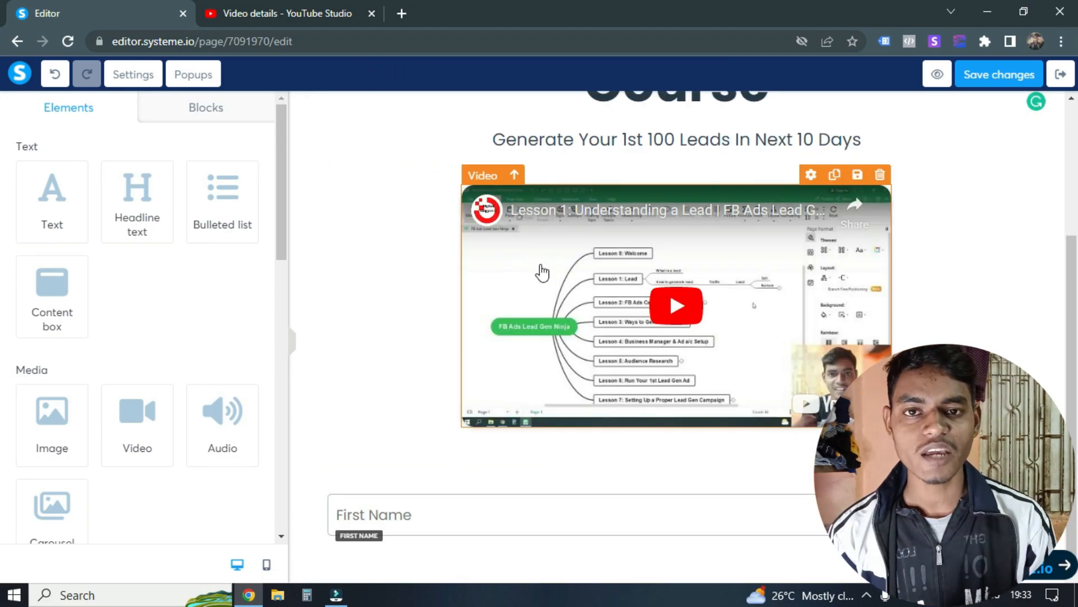
Step: Add a new form input directly below the First Name field and open its settings
scroll(156, 411, "down", 10)
left_click_drag(84, 339, 714, 557)
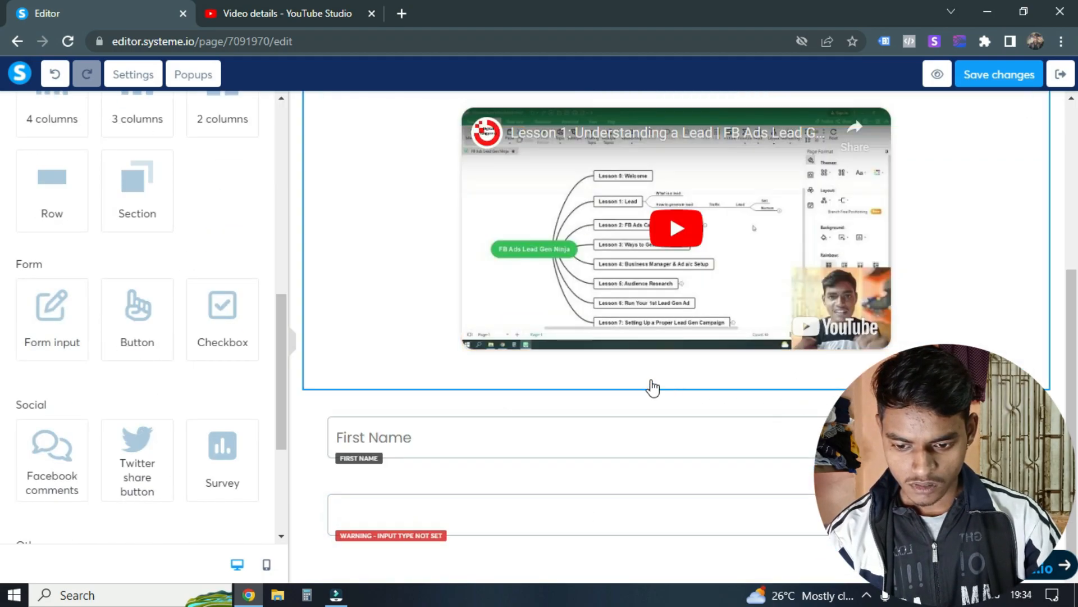
left_click(486, 514)
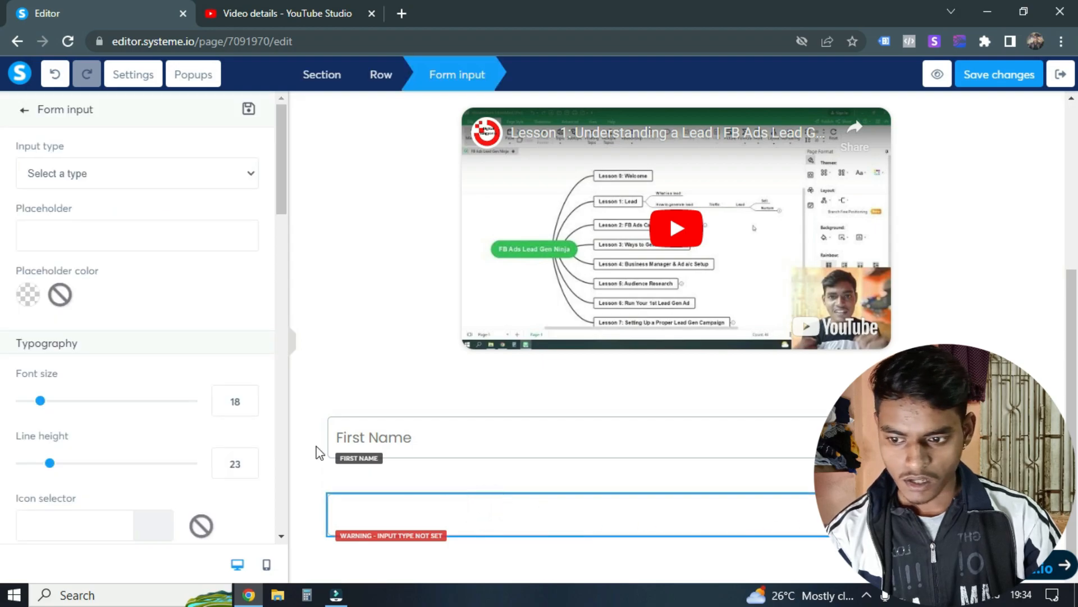
Step: Set the new form input's type to Email and its placeholder to "Email Address"
left_click(85, 171)
key("Down")
key("Down")
key("Down")
key("Down")
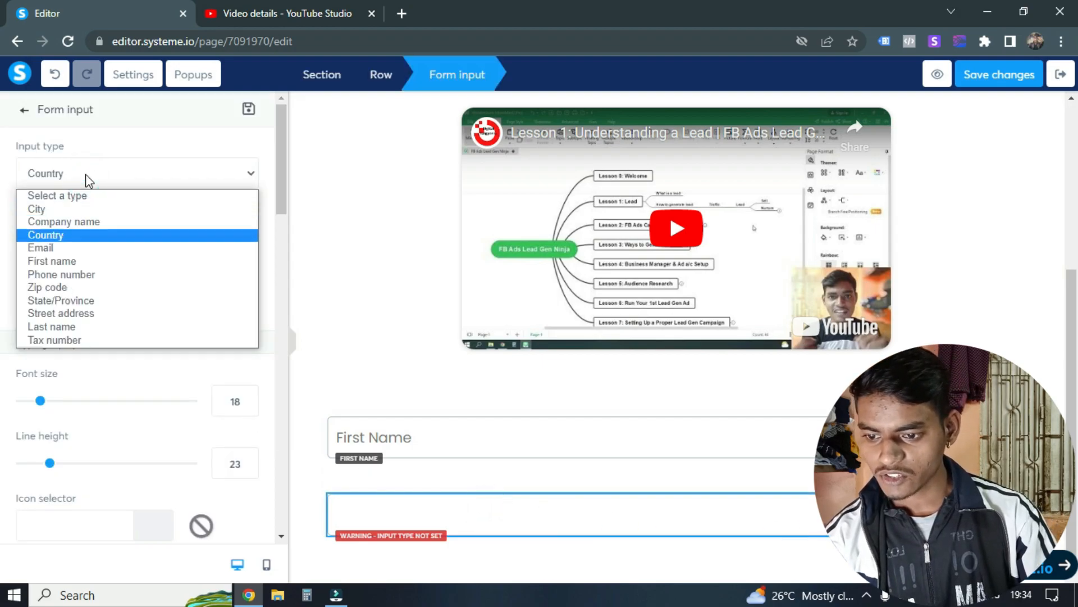
key("Return")
left_click(80, 239)
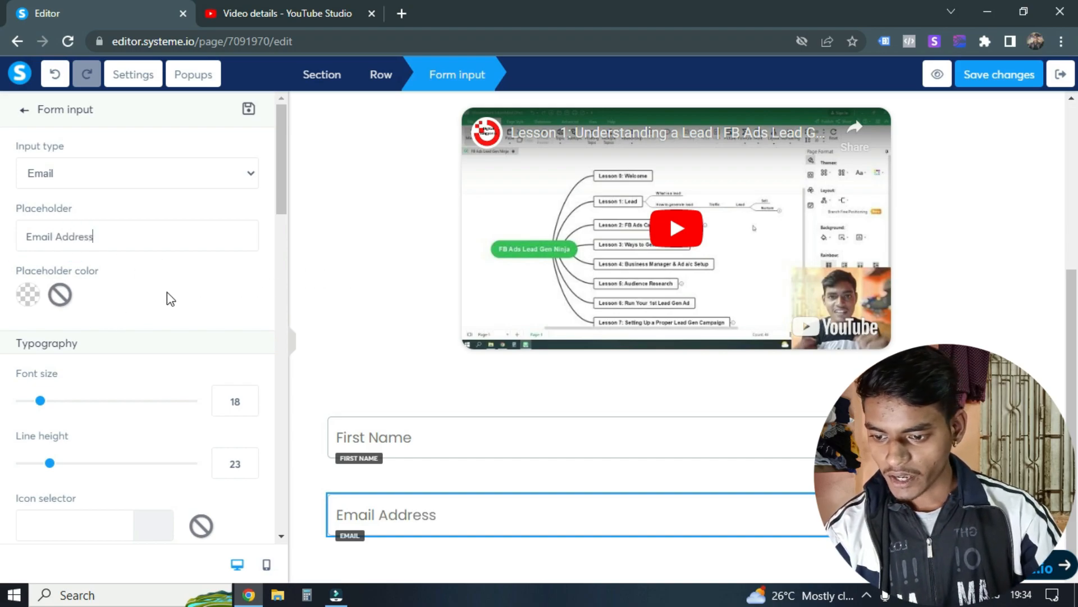
scroll(154, 289, "down", 15)
scroll(125, 315, "up", 8)
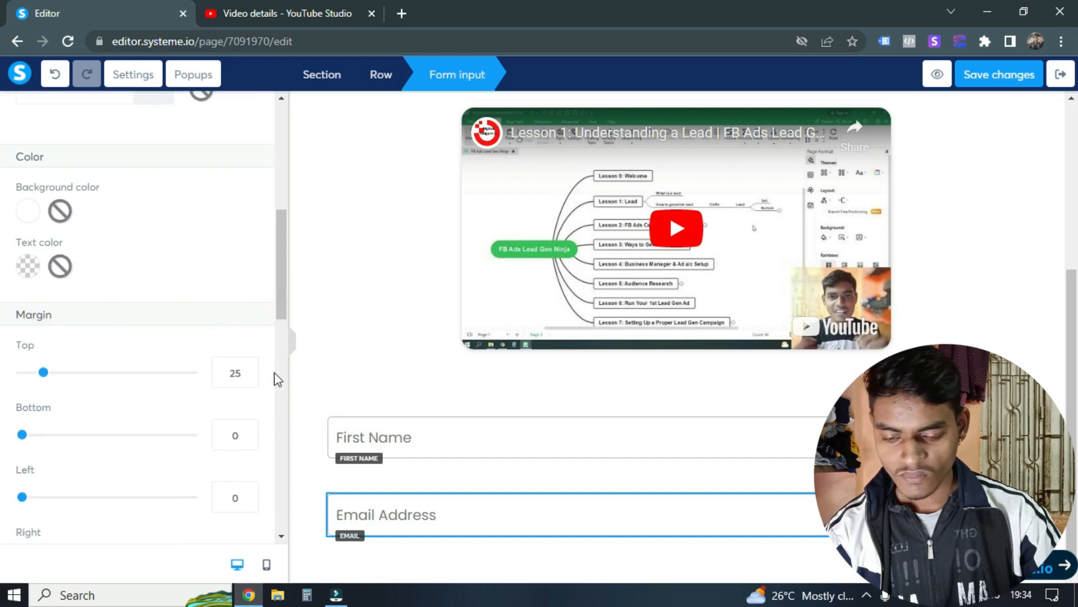
left_click(351, 334)
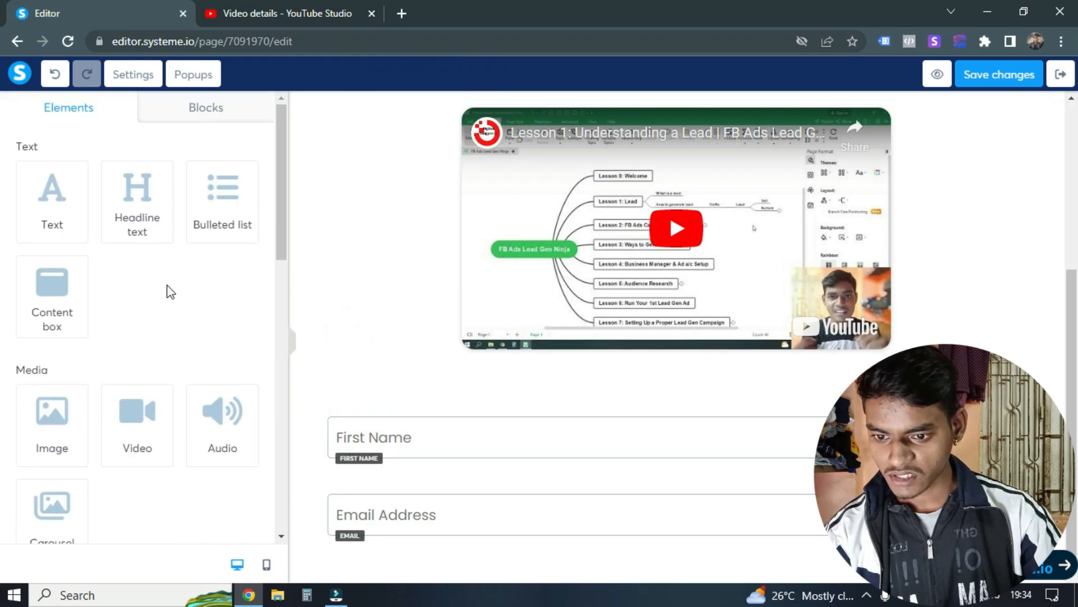
Step: Add a button element below the Email Address field
scroll(163, 290, "down", 7)
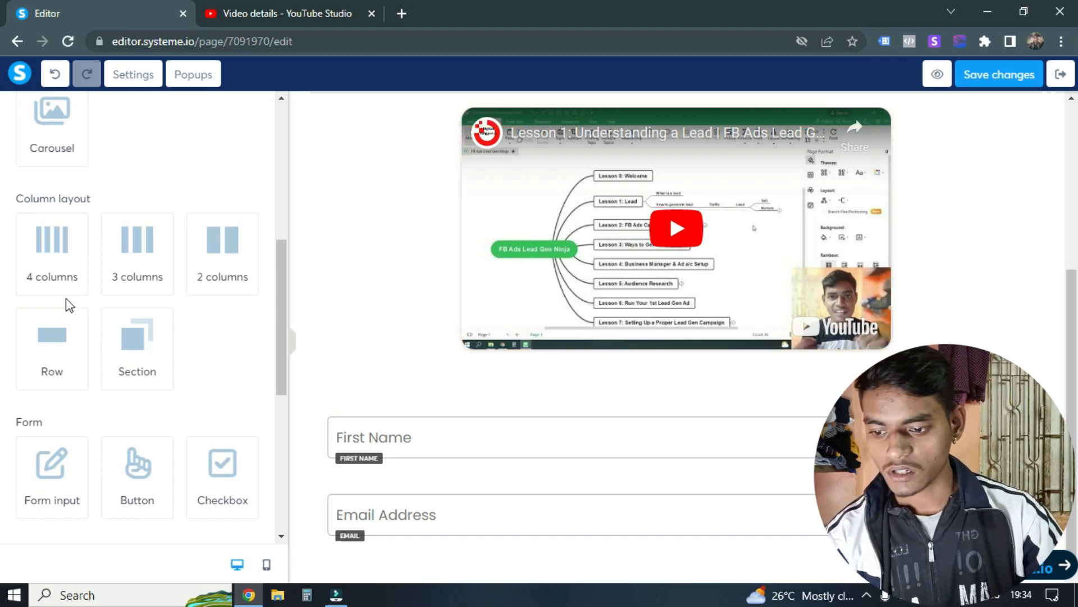
scroll(126, 281, "down", 3)
left_click_drag(137, 328, 700, 525)
scroll(673, 344, "down", 2)
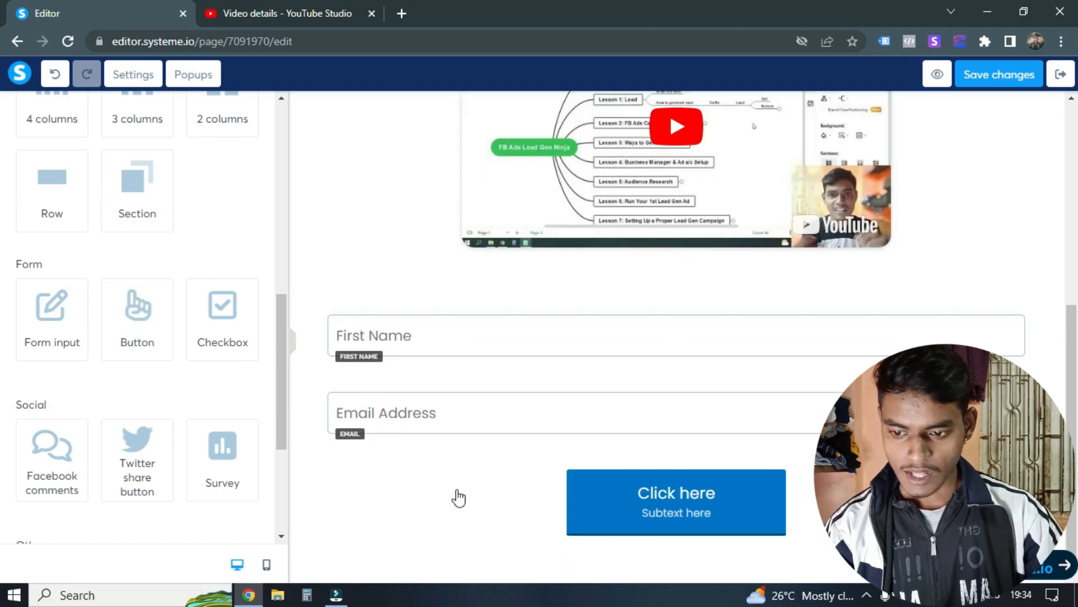
scroll(140, 331, "up", 5)
Step: Go through the new button's click-action options and choose Send form
left_click(676, 513)
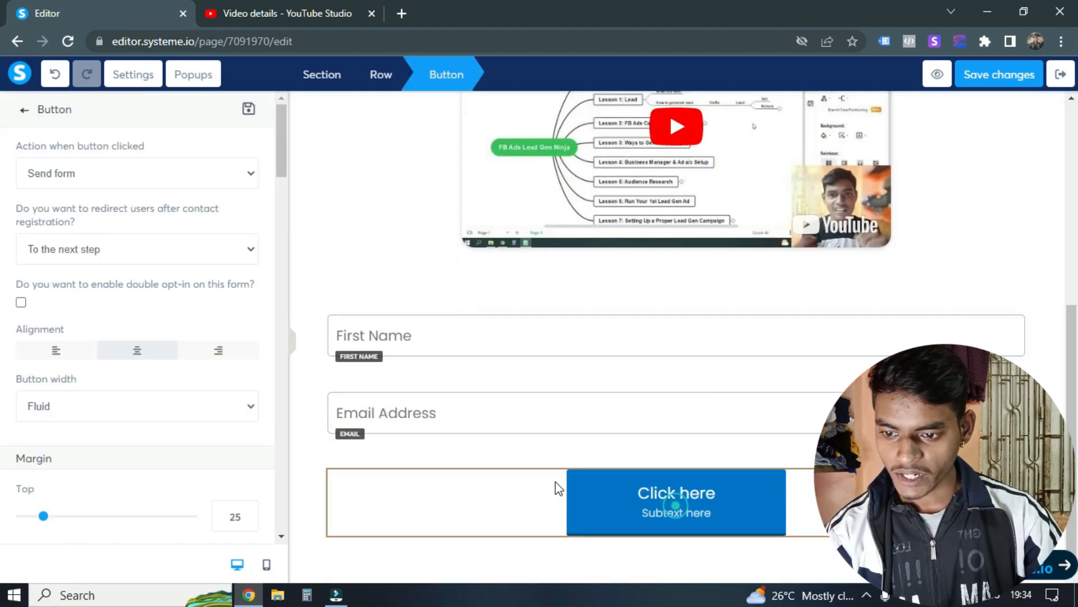
left_click(97, 171)
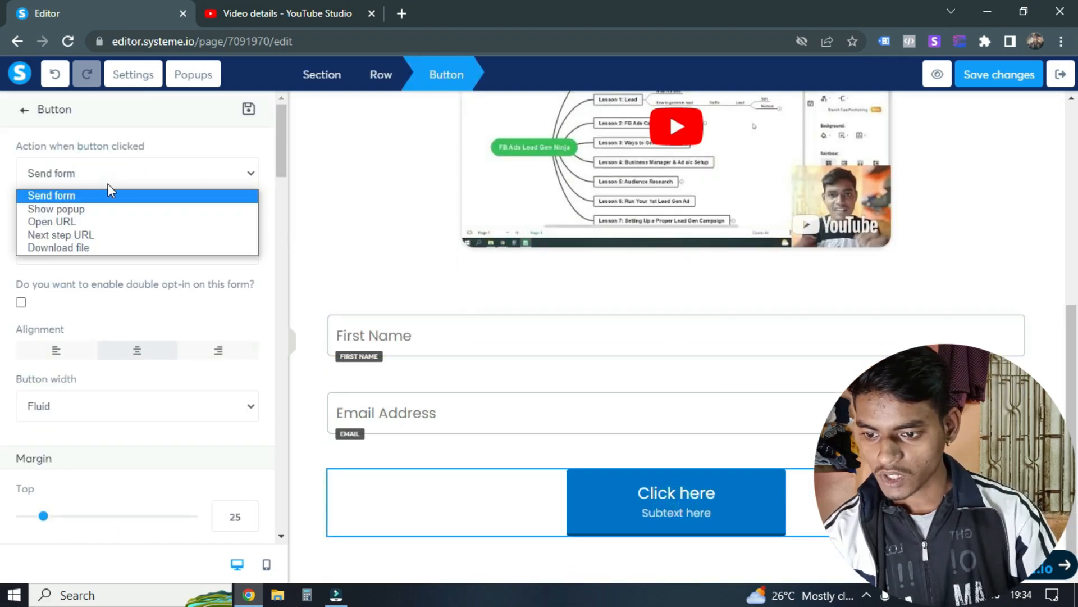
key("Down")
key("Down")
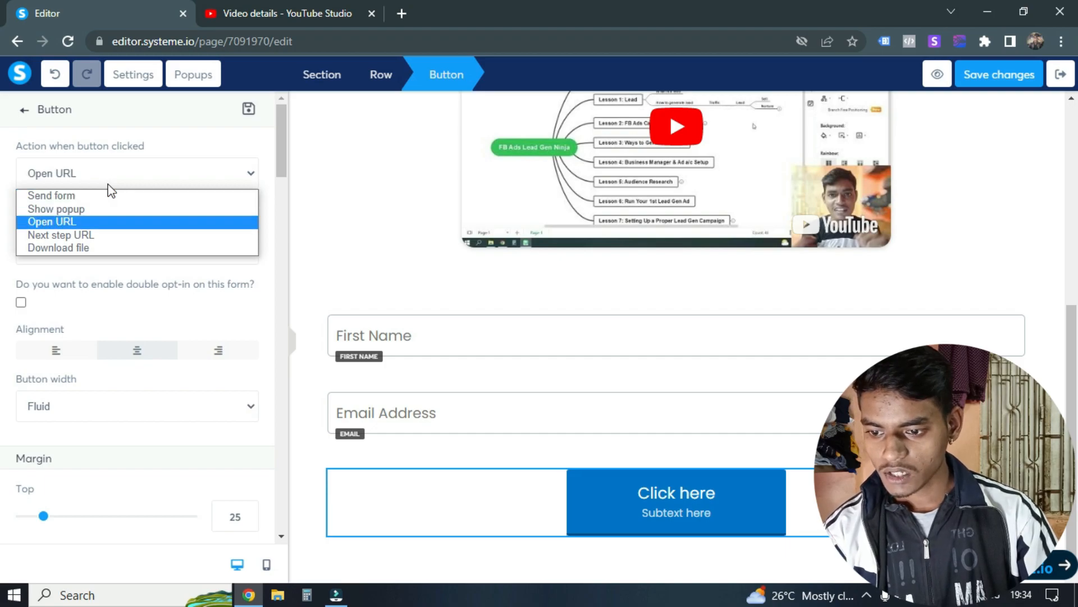
key("Down")
key("Down")
key("Up")
key("Up")
key("Up")
key("Up")
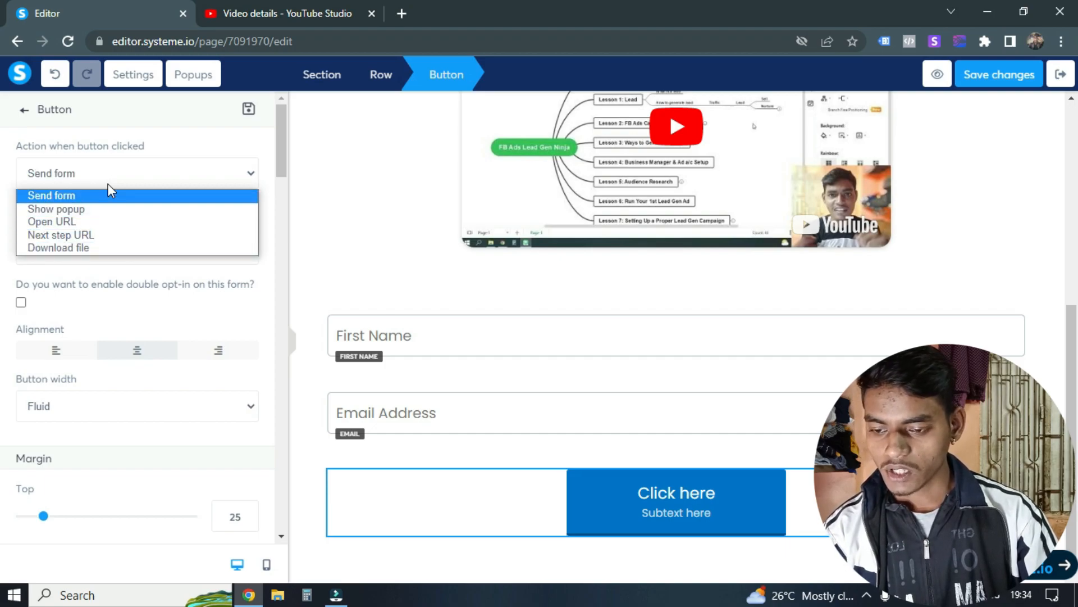
key("Return")
Step: Set the button to redirect users to the next step after contact registration
left_click(129, 251)
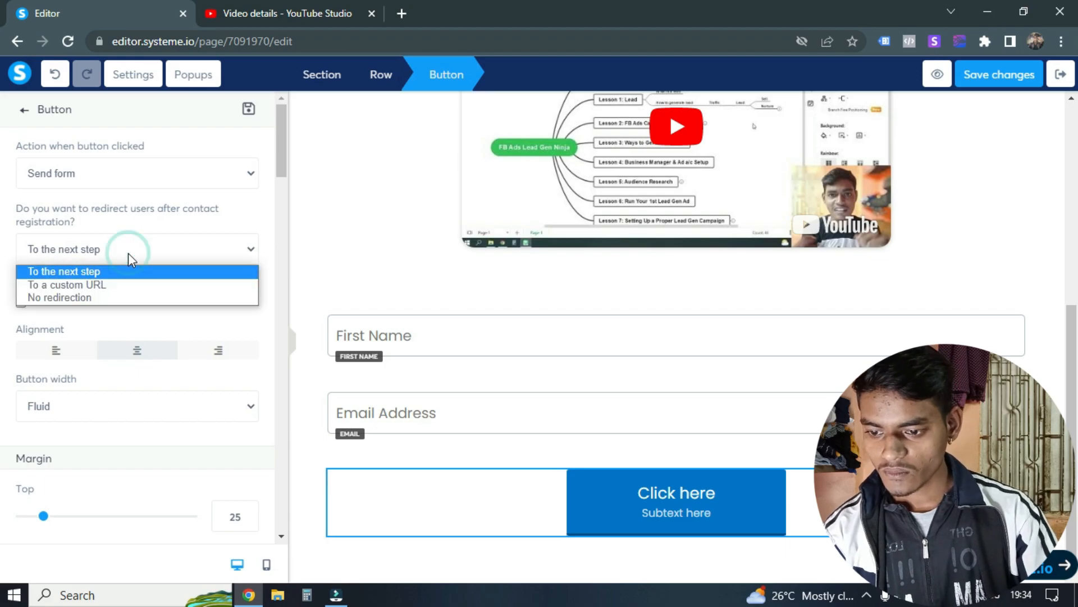
left_click(132, 214)
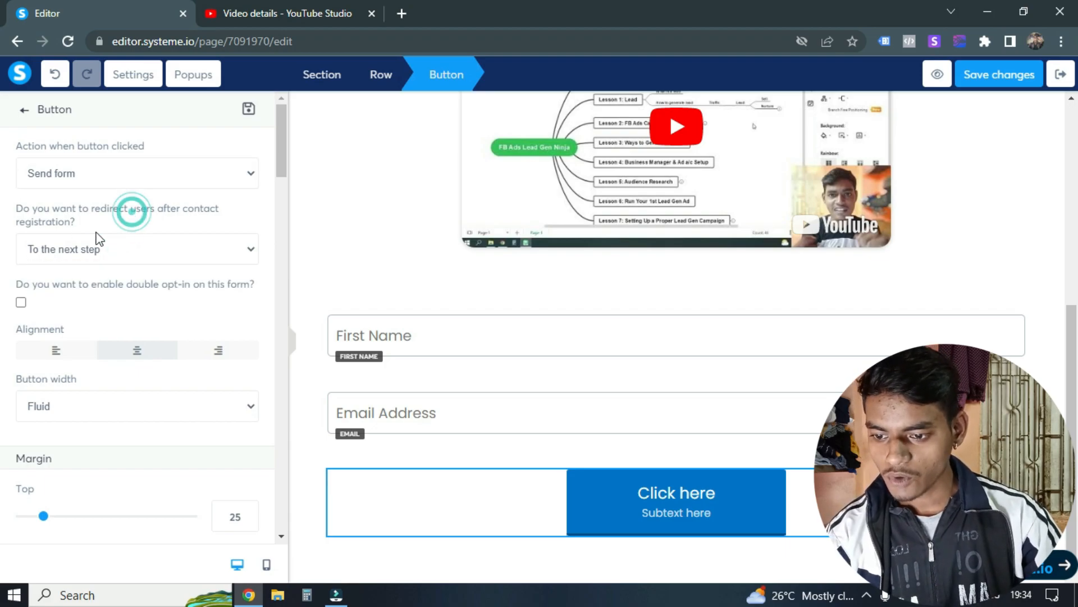
left_click_drag(109, 209, 195, 213)
left_click(145, 209)
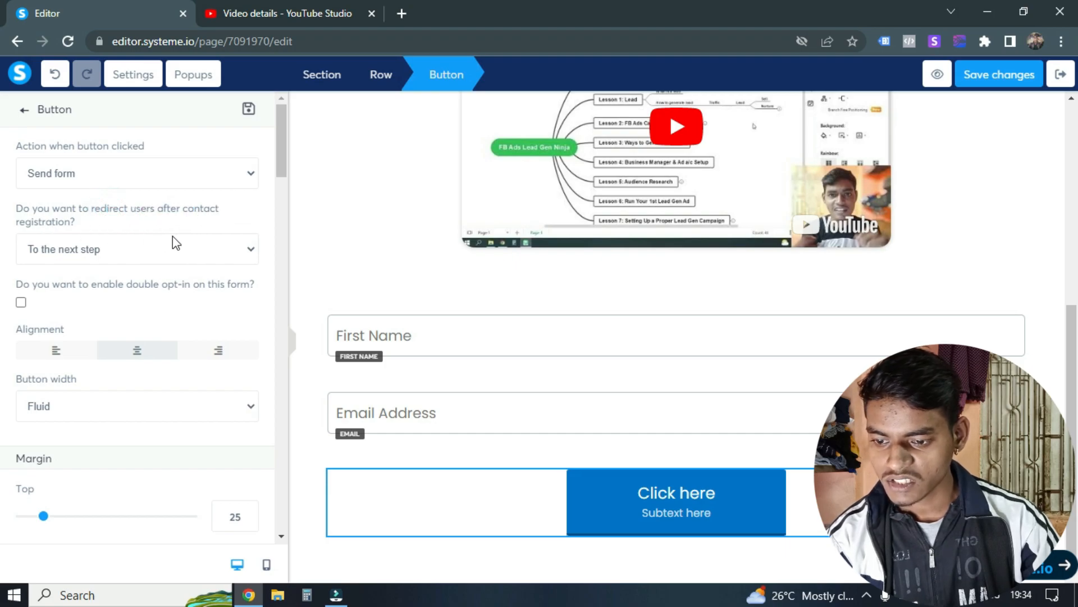
left_click(160, 252)
left_click(241, 216)
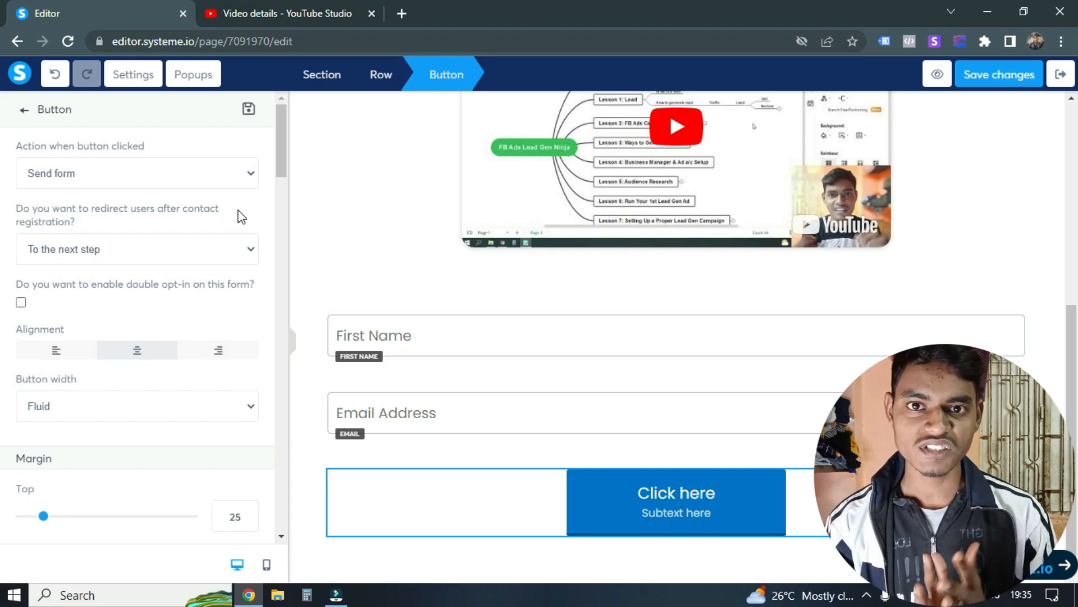
left_click(99, 259)
left_click(56, 271)
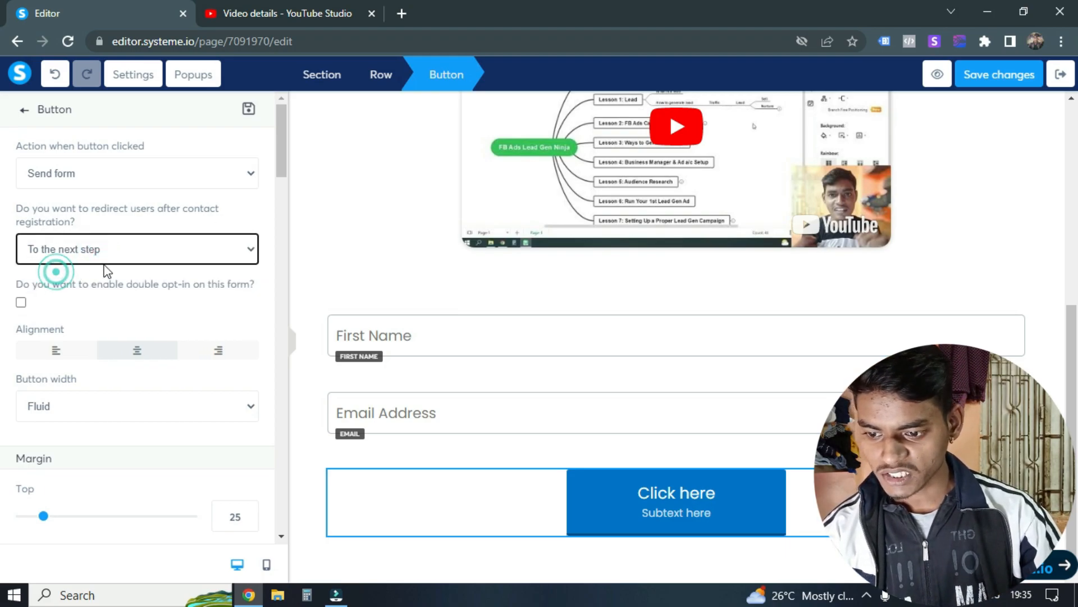
Step: Try the Fill width option on the button and set its width back to Fluid
scroll(163, 322, "down", 2)
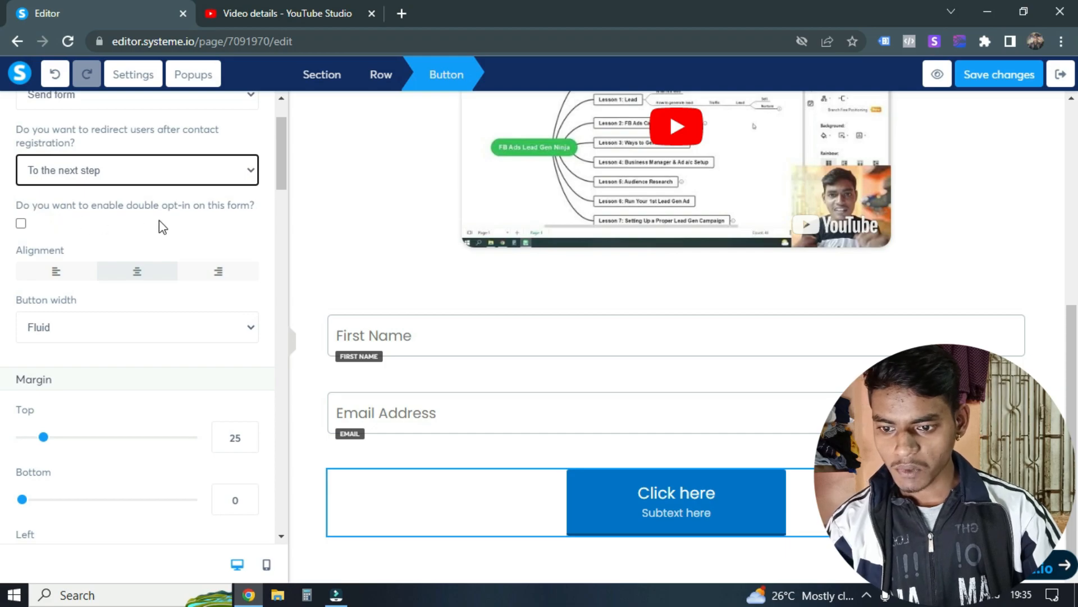
scroll(91, 207, "down", 2)
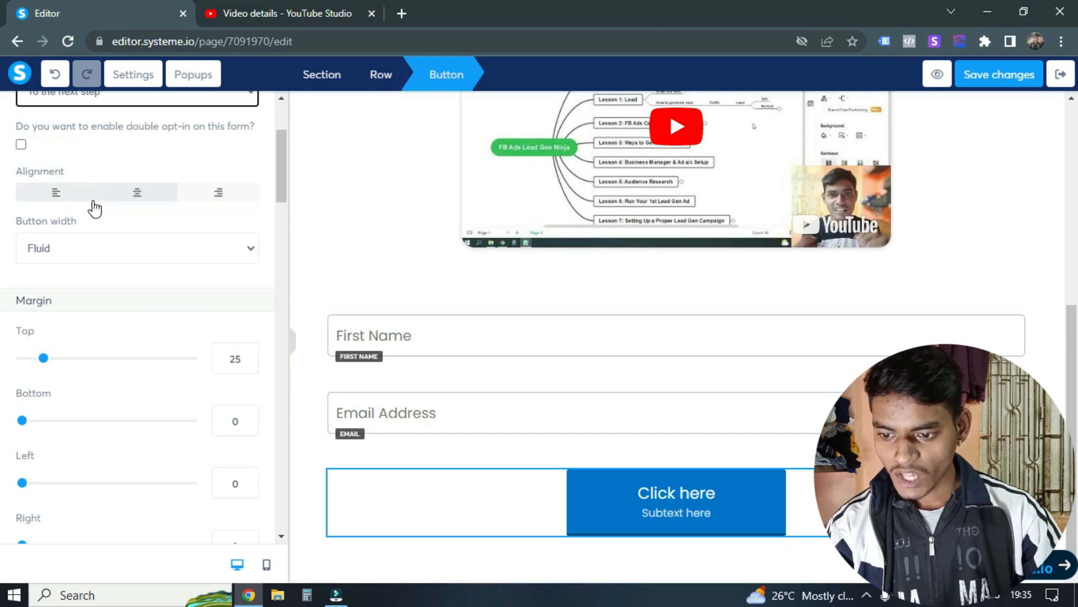
left_click(81, 248)
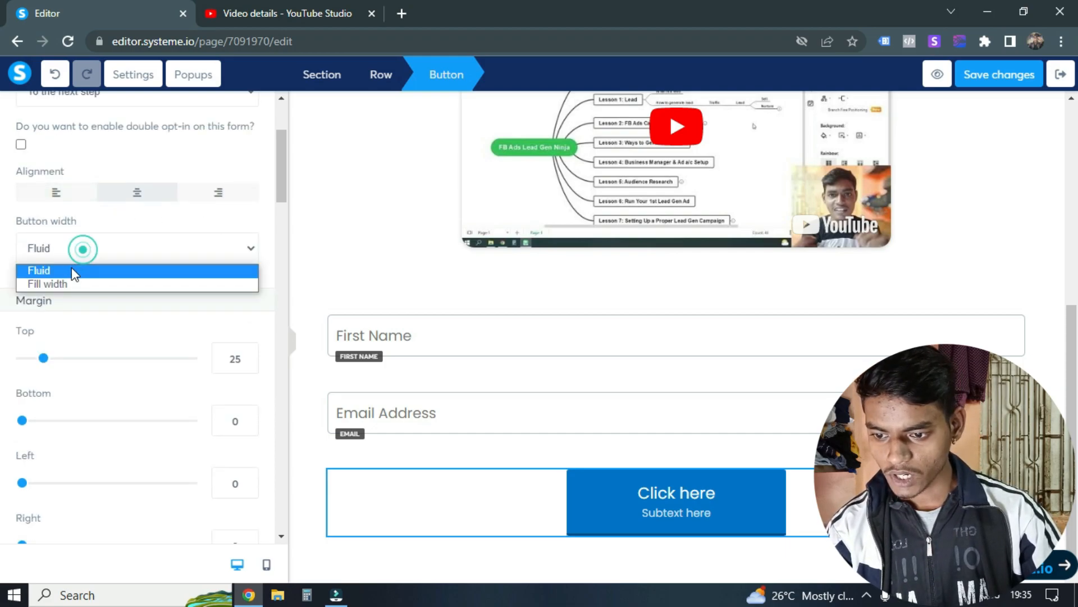
left_click(58, 284)
left_click(73, 246)
left_click(72, 272)
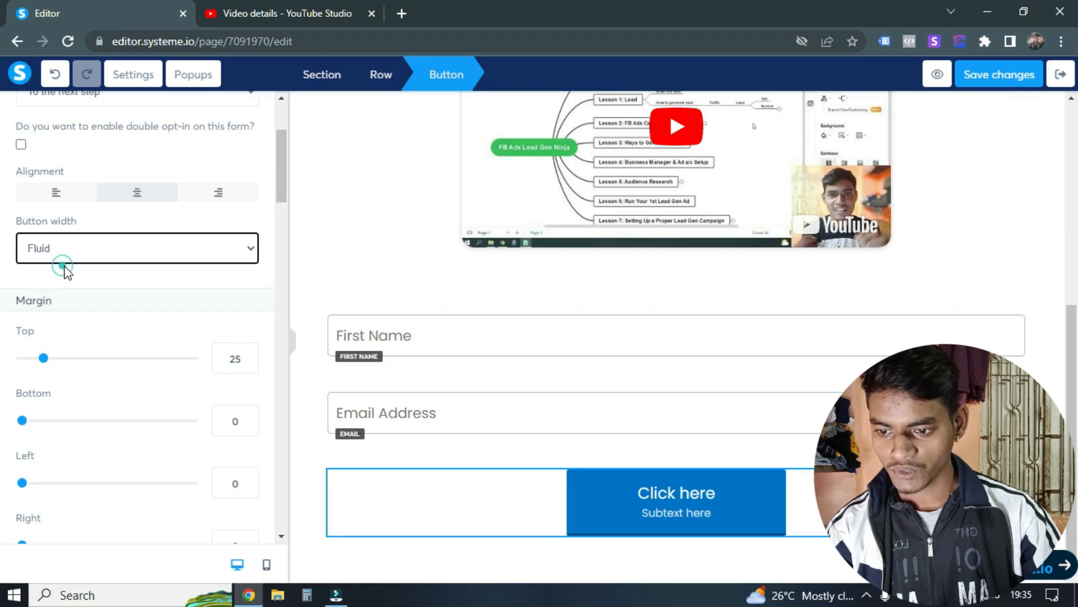
Step: Change the button's text to "Get Free Access Now"
scroll(69, 291, "down", 6)
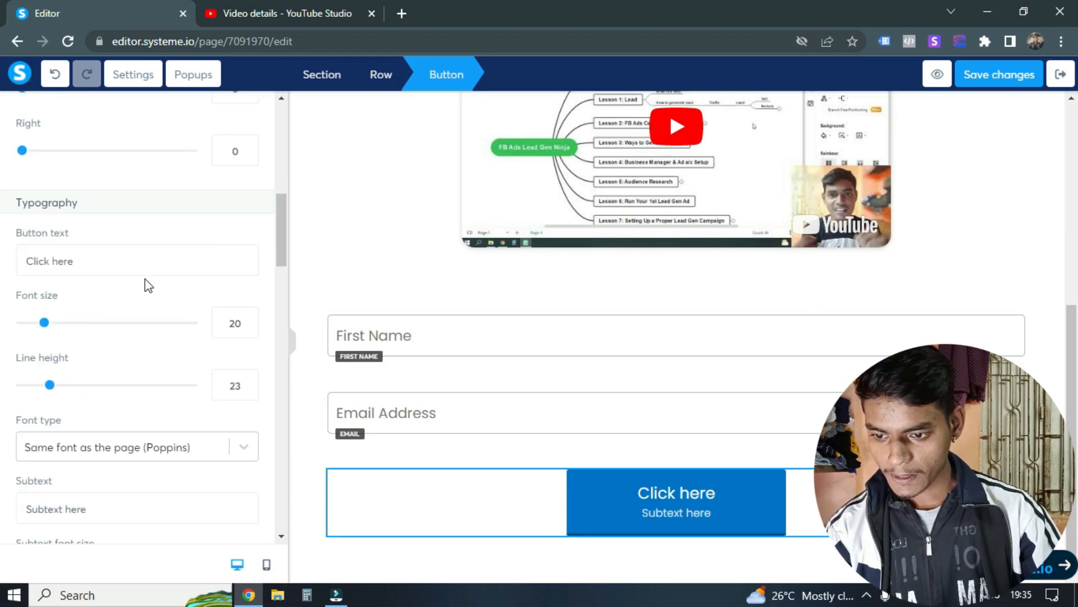
triple_click(108, 271)
key("BackSpace")
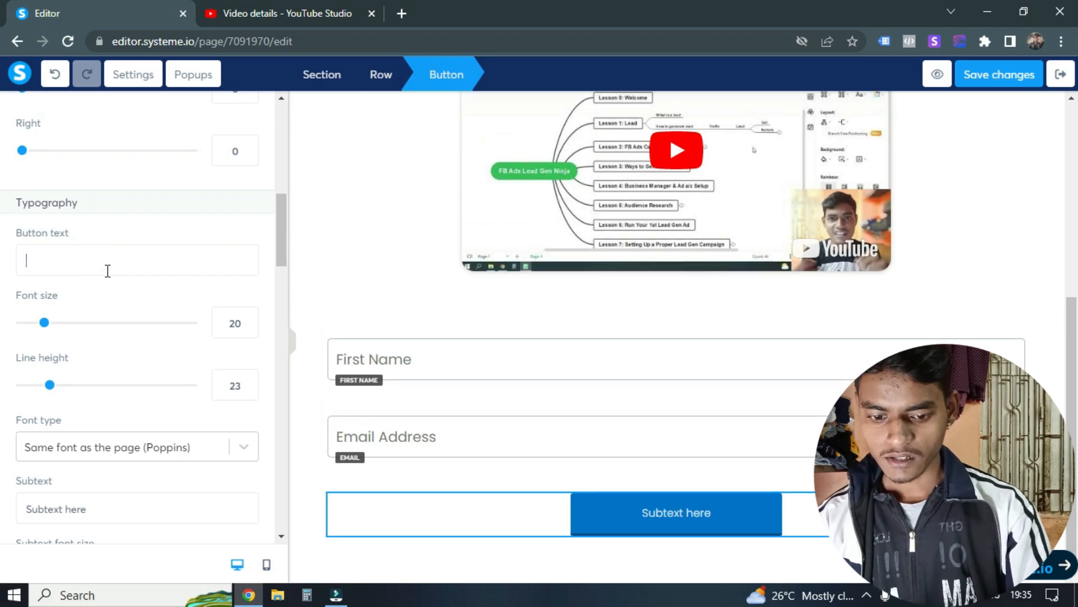
type("Get Free Access How")
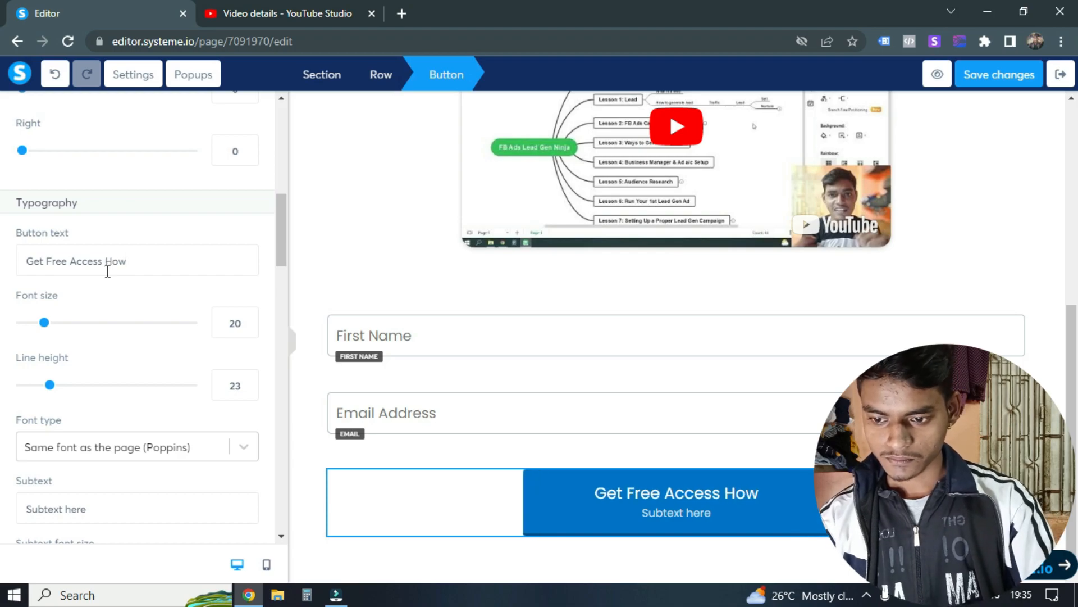
key("BackSpace")
key("BackSpace")
key("BackSpace")
key("BackSpace")
type("NOw")
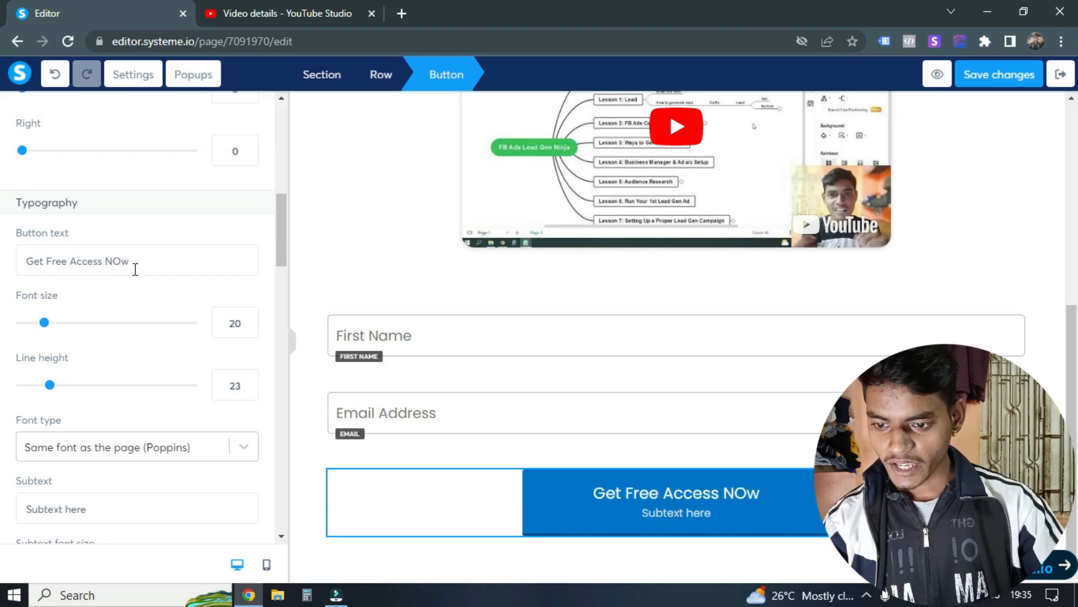
type("o")
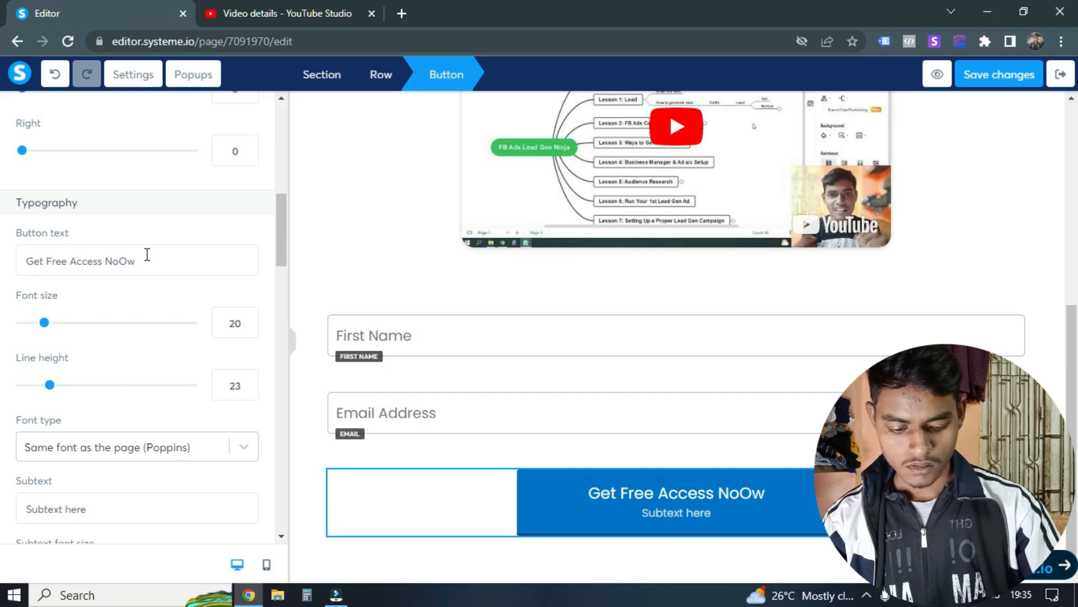
key("BackSpace")
Step: Check the font type options and typography settings of the "Get Free Access Now" button
scroll(167, 324, "down", 1)
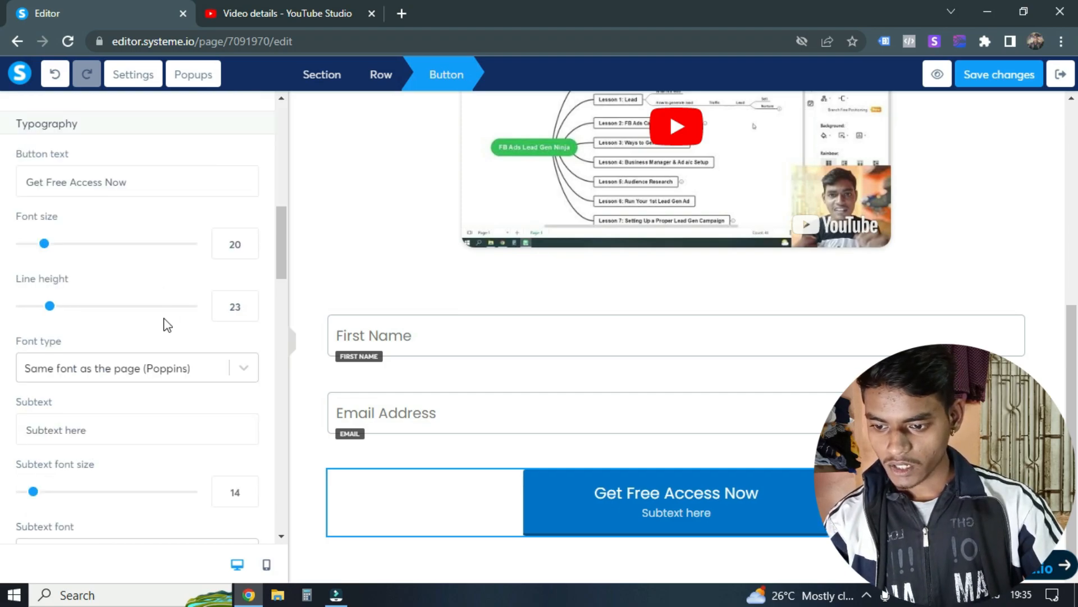
left_click(102, 368)
left_click(114, 281)
scroll(126, 253, "up", 3)
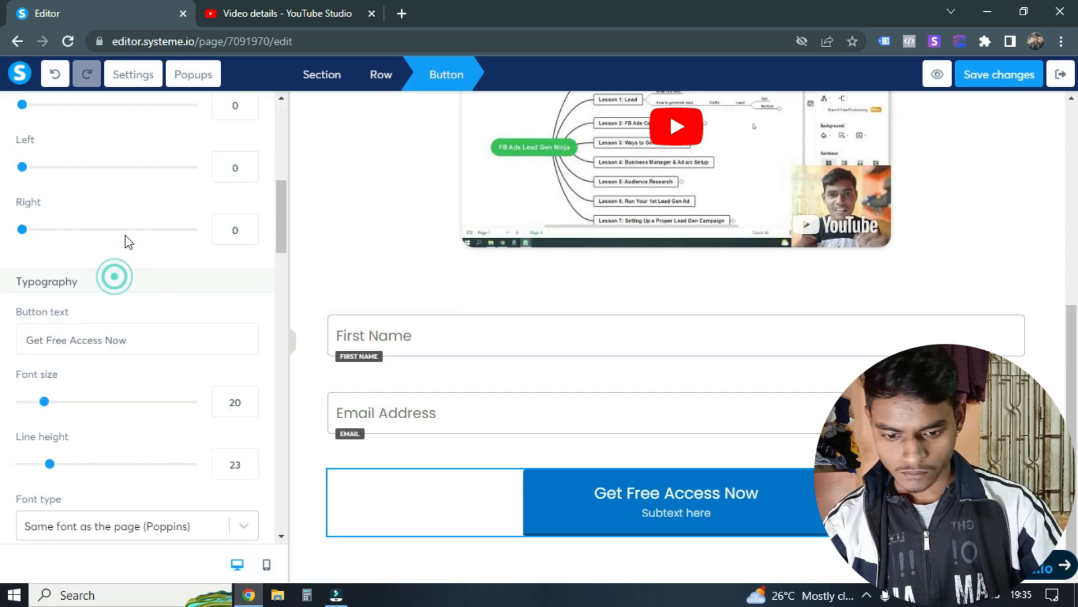
scroll(47, 276, "down", 2)
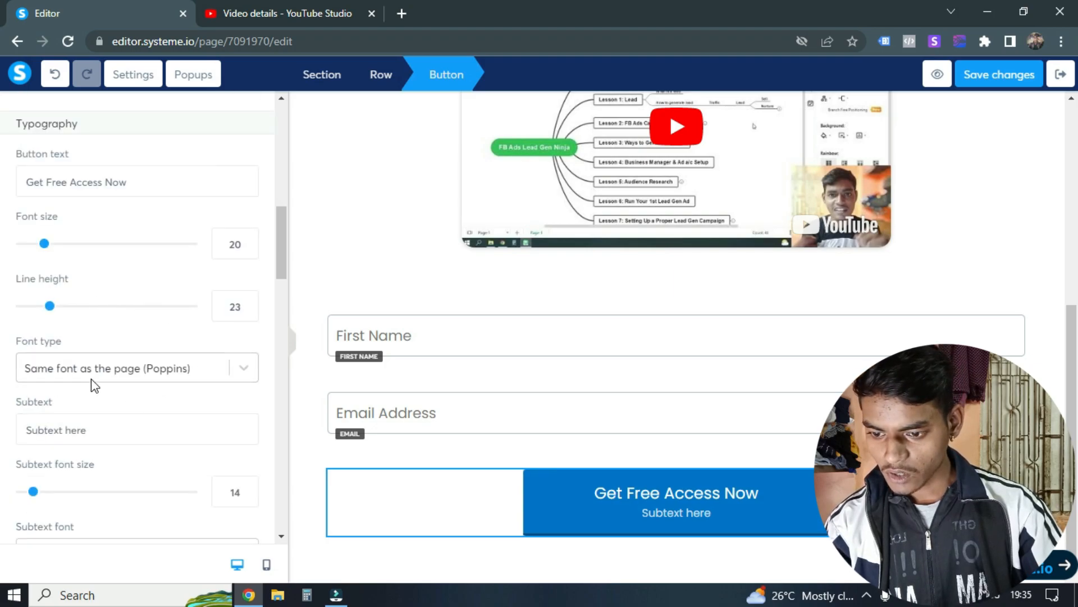
Step: Remove the placeholder subtext from the "Get Free Access Now" button
scroll(68, 377, "down", 3)
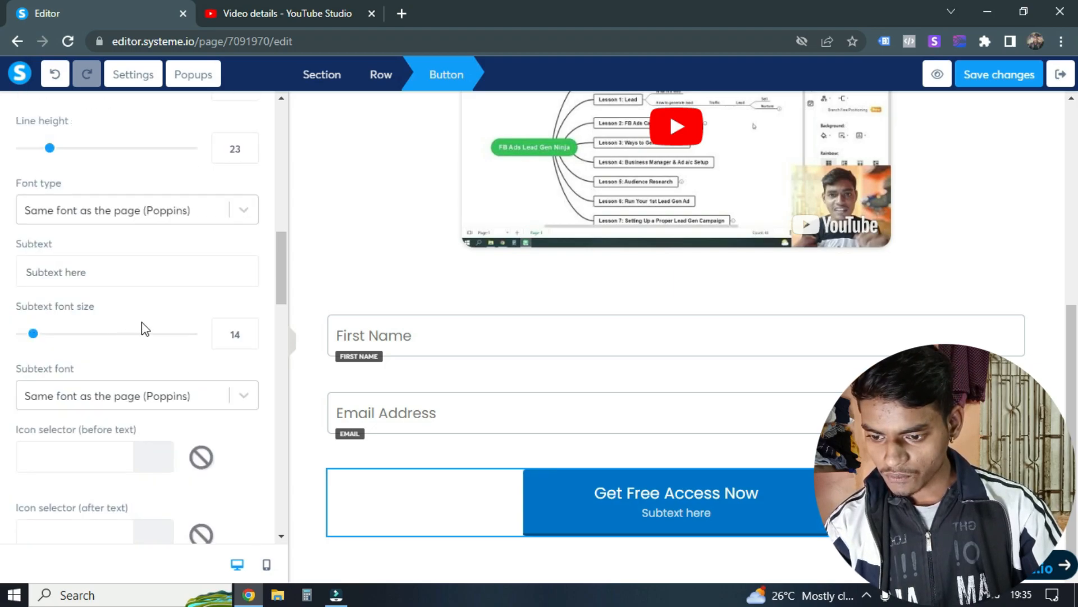
triple_click(111, 274)
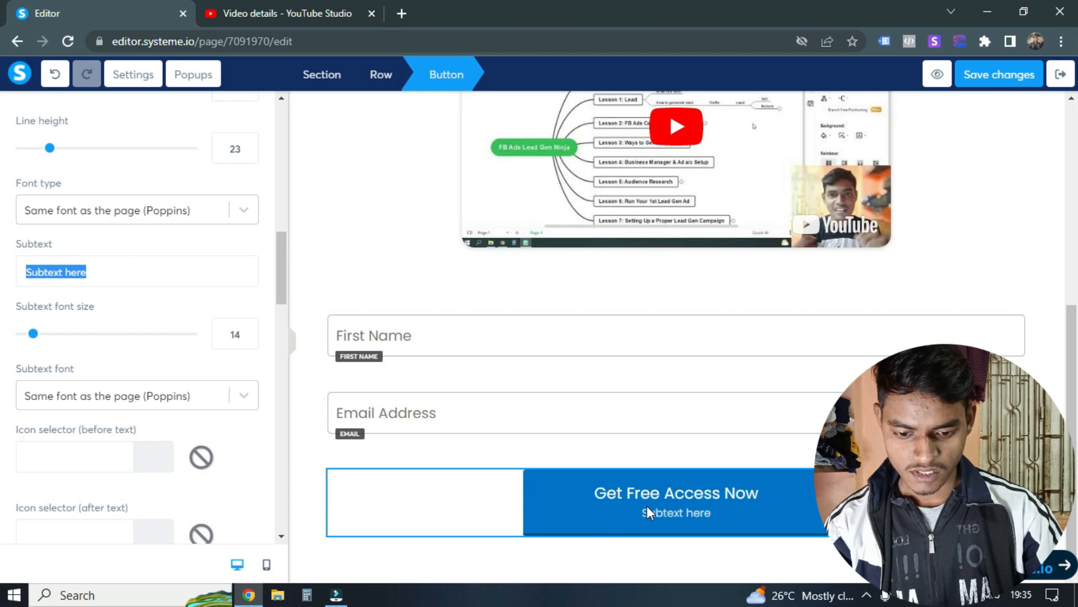
key("BackSpace")
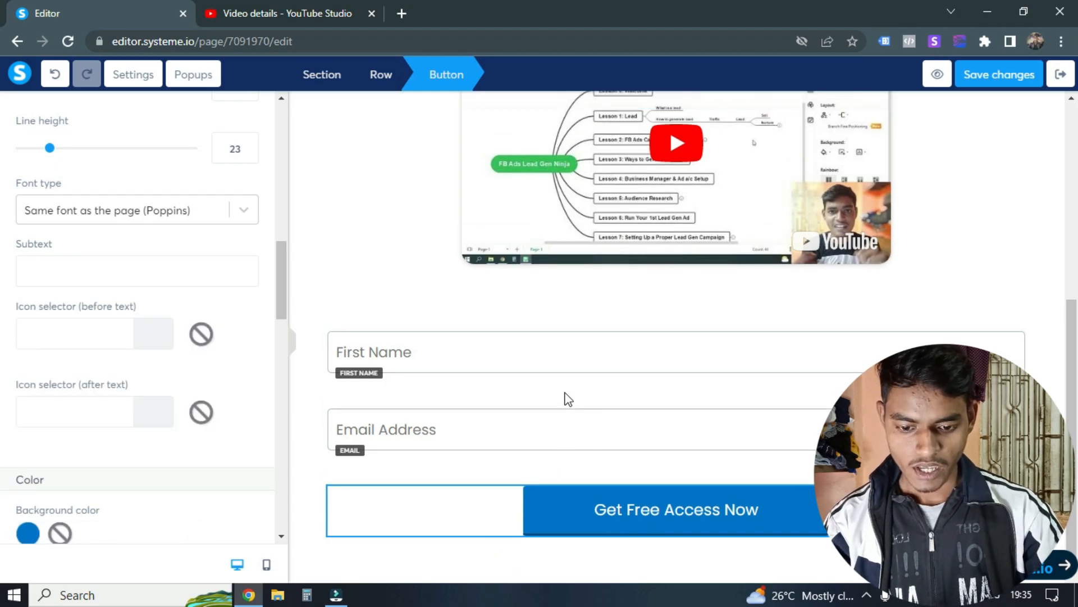
scroll(110, 329, "down", 15)
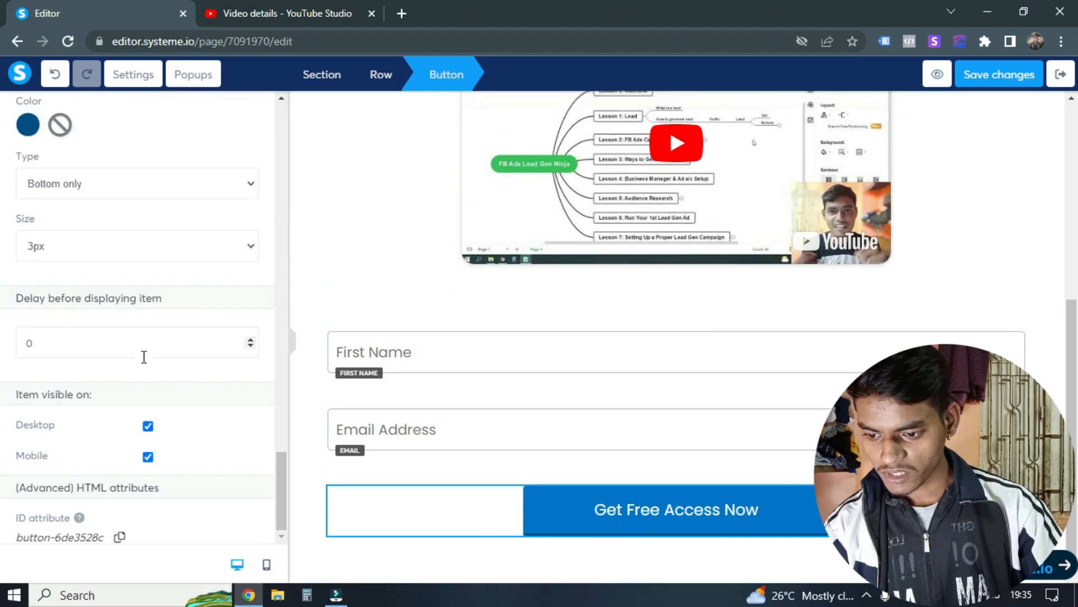
Step: Save the changes to the Course Opt-in squeeze page and exit the page editor
scroll(168, 365, "up", 20)
left_click(1003, 79)
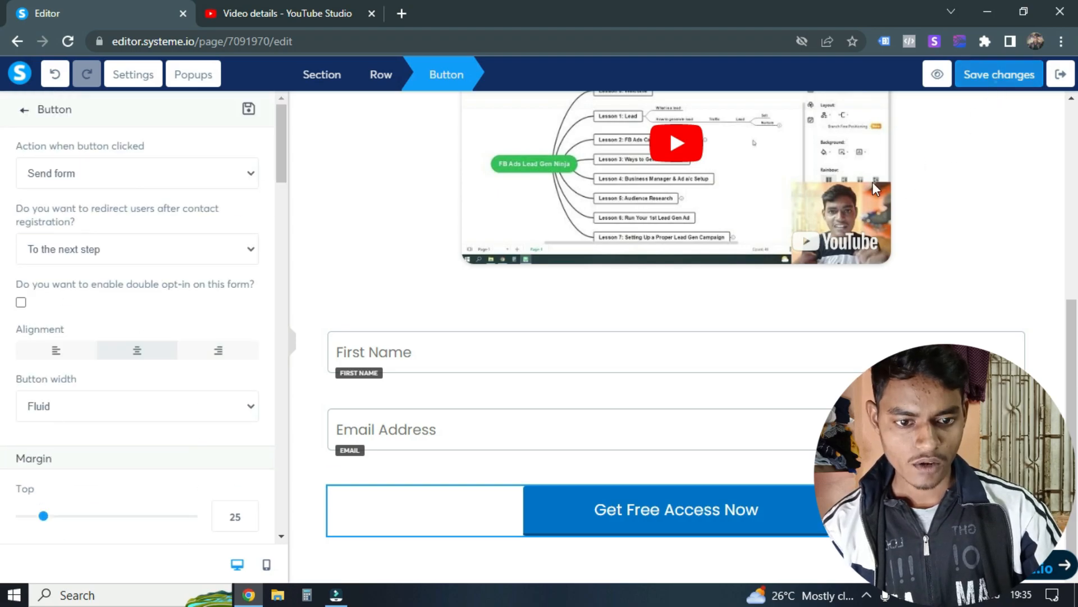
scroll(464, 366, "down", 6)
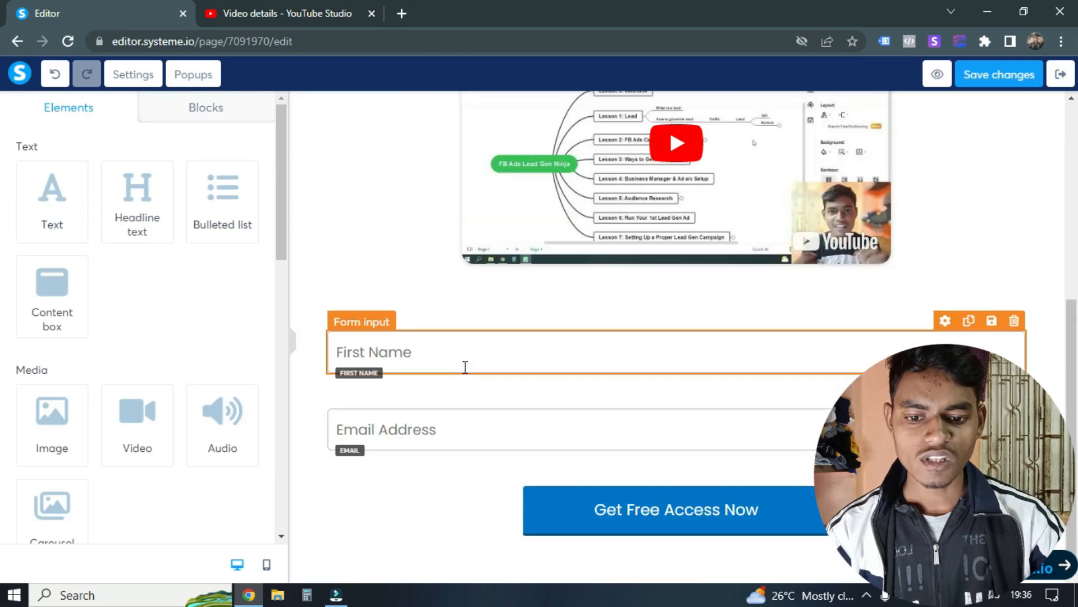
scroll(465, 366, "up", 6)
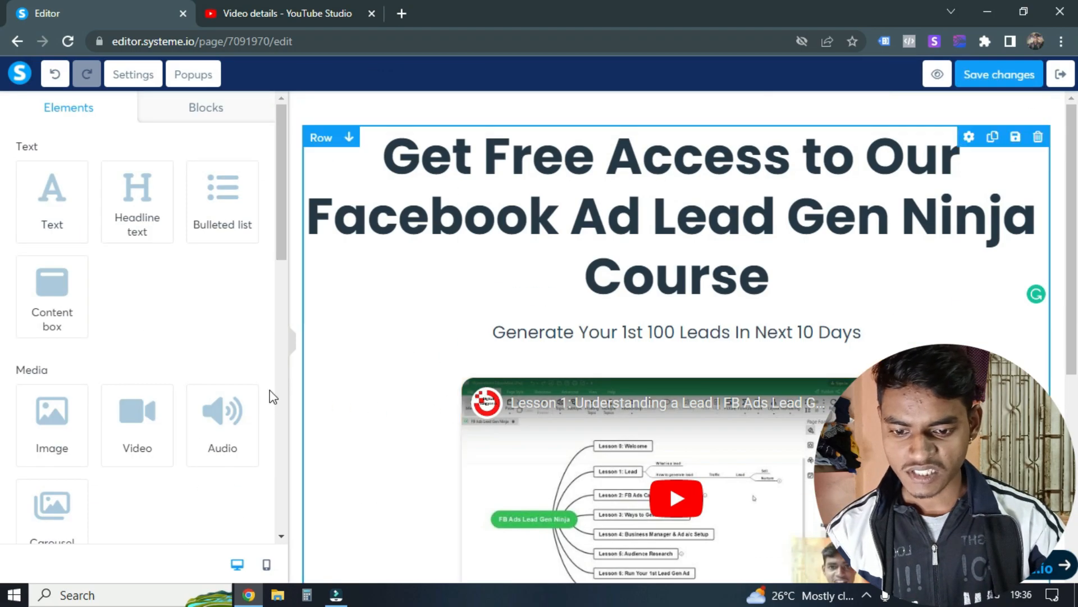
left_click(1061, 74)
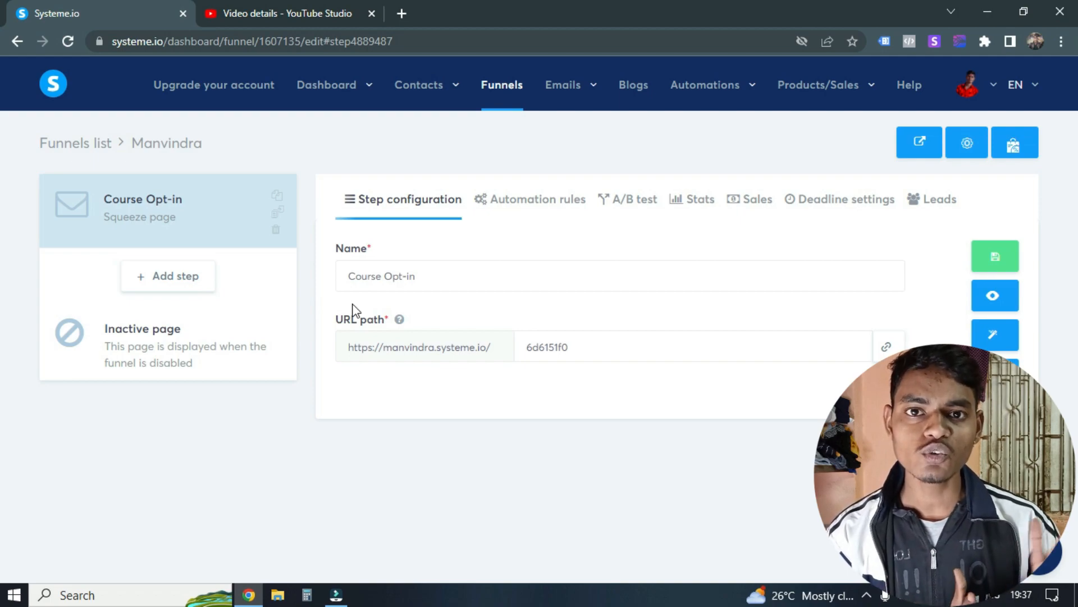
Step: Add a new funnel step named "Opt-in Thank You" with the type Thank you page
left_click(188, 277)
left_click(483, 297)
type("h")
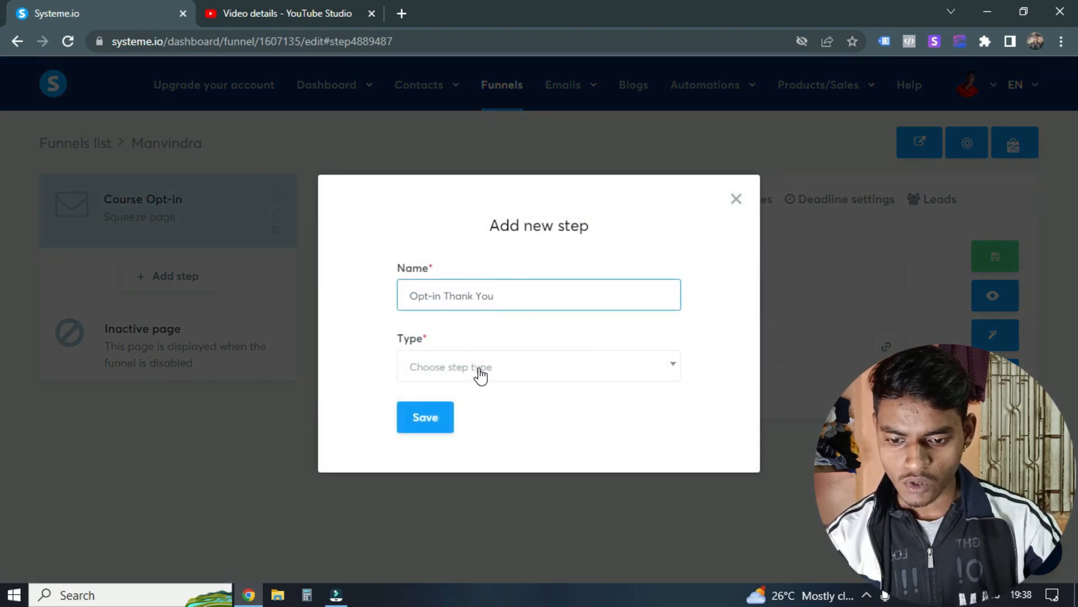
left_click(480, 369)
key("Down")
key("Down")
key("Down")
key("Down")
key("Down")
key("Down")
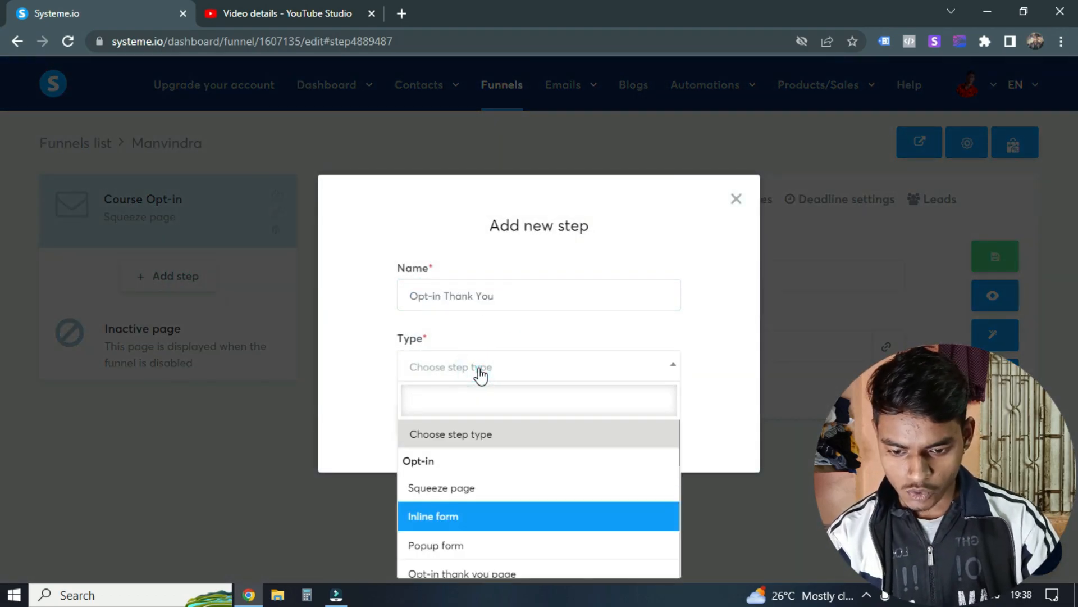
key("Down")
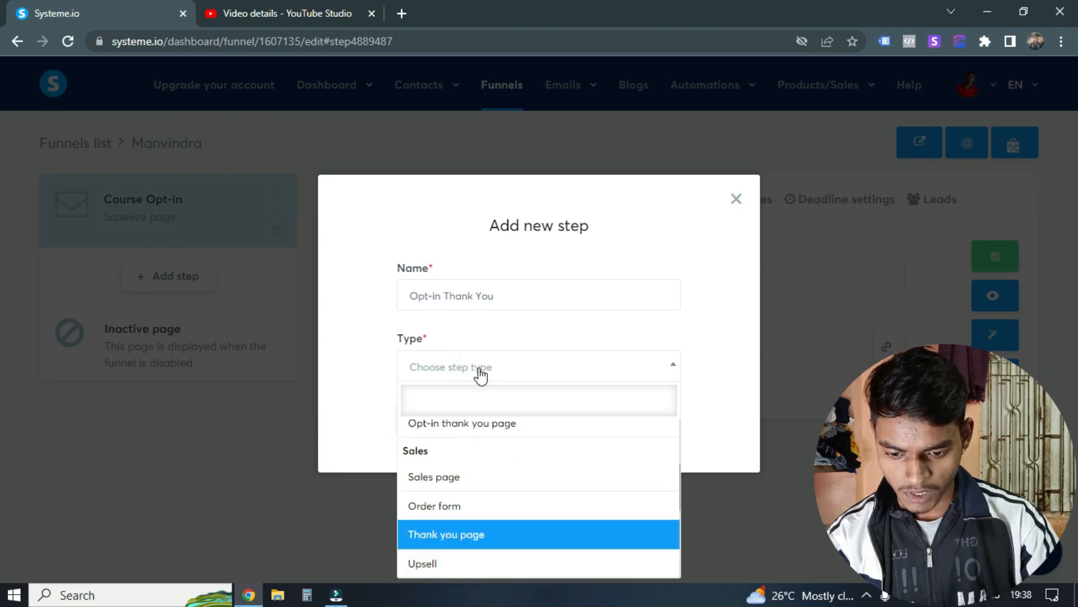
key("Return")
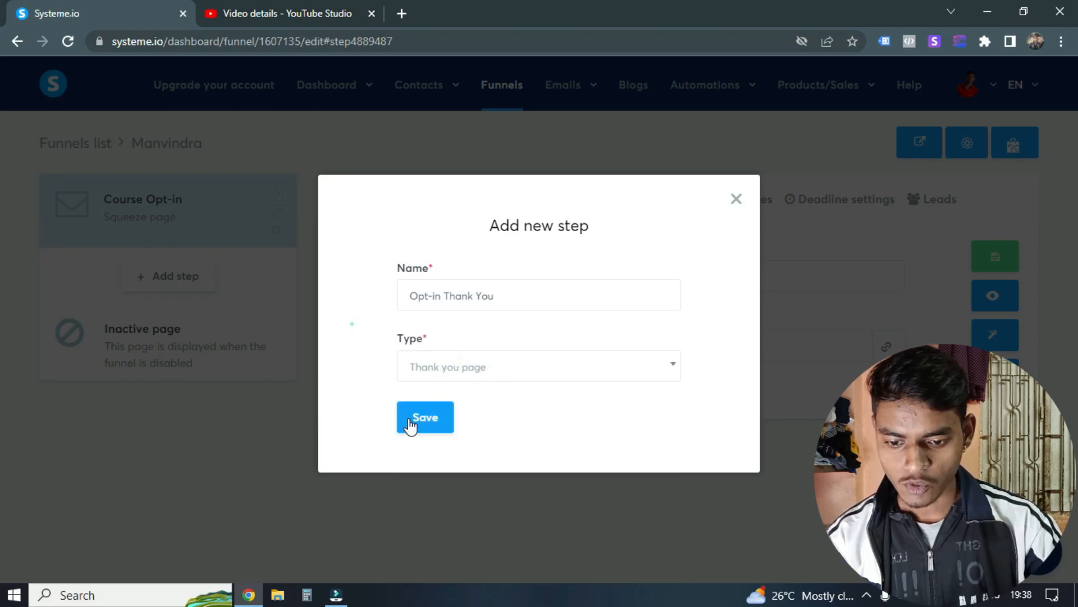
left_click(447, 427)
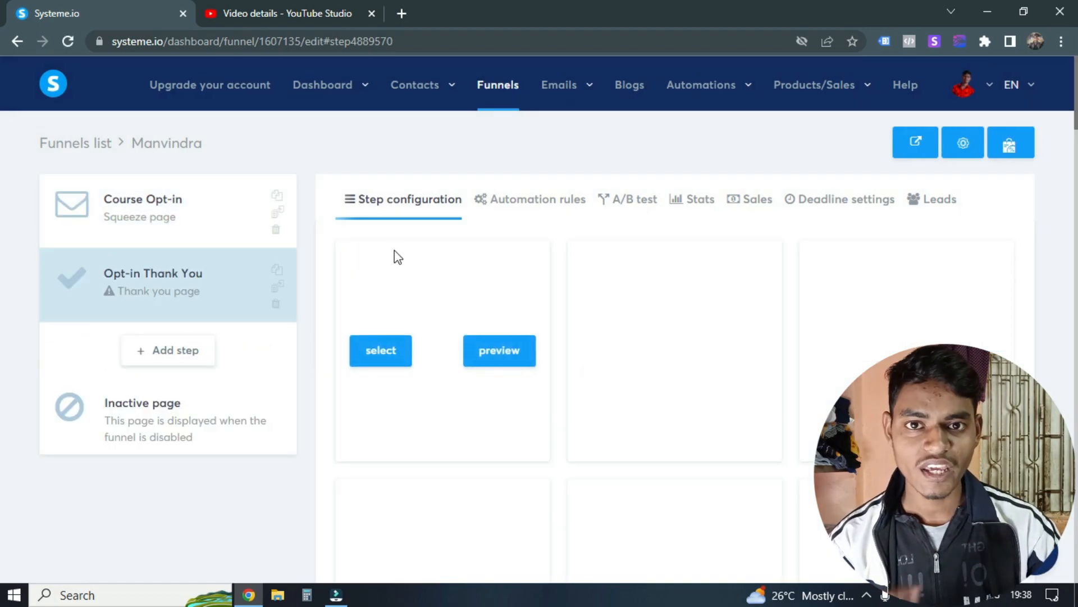
Step: Browse the thank you page templates and choose the dark "THANK YOU ...and welcome to the family!" design for the Opt-in Thank You step
scroll(489, 282, "down", 2)
scroll(520, 335, "up", 2)
scroll(518, 366, "down", 4)
scroll(518, 366, "down", 3)
scroll(626, 377, "up", 7)
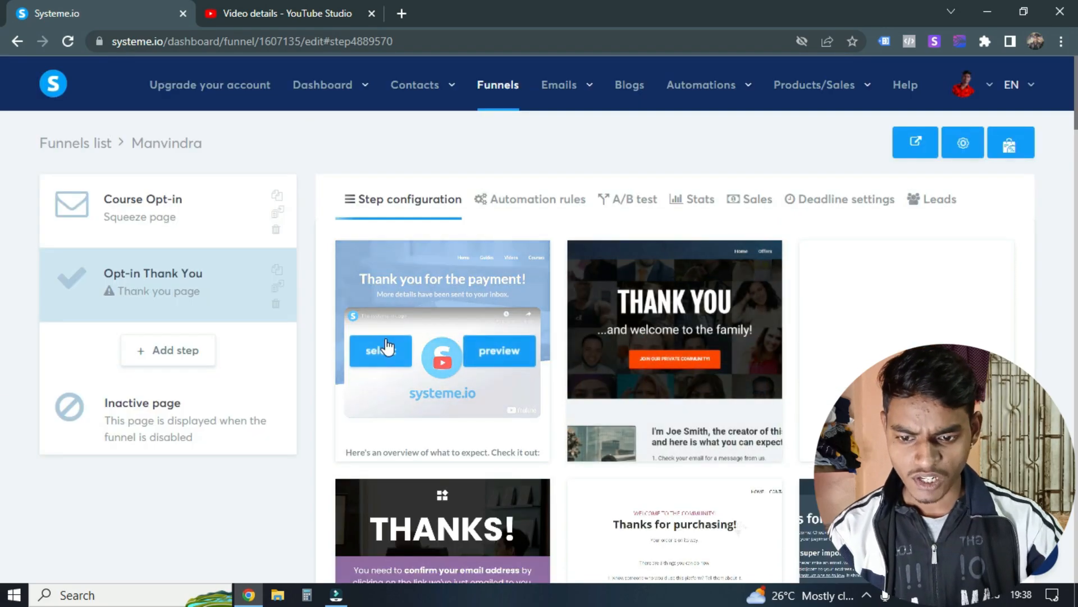
scroll(679, 230, "down", 1)
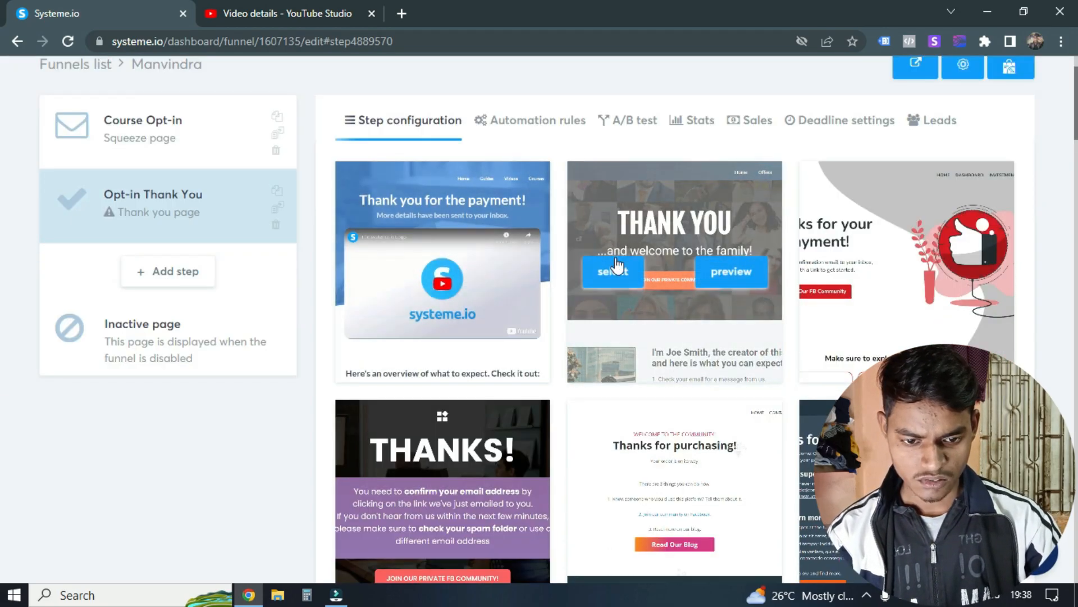
scroll(619, 267, "down", 4)
scroll(622, 268, "up", 6)
scroll(622, 268, "down", 5)
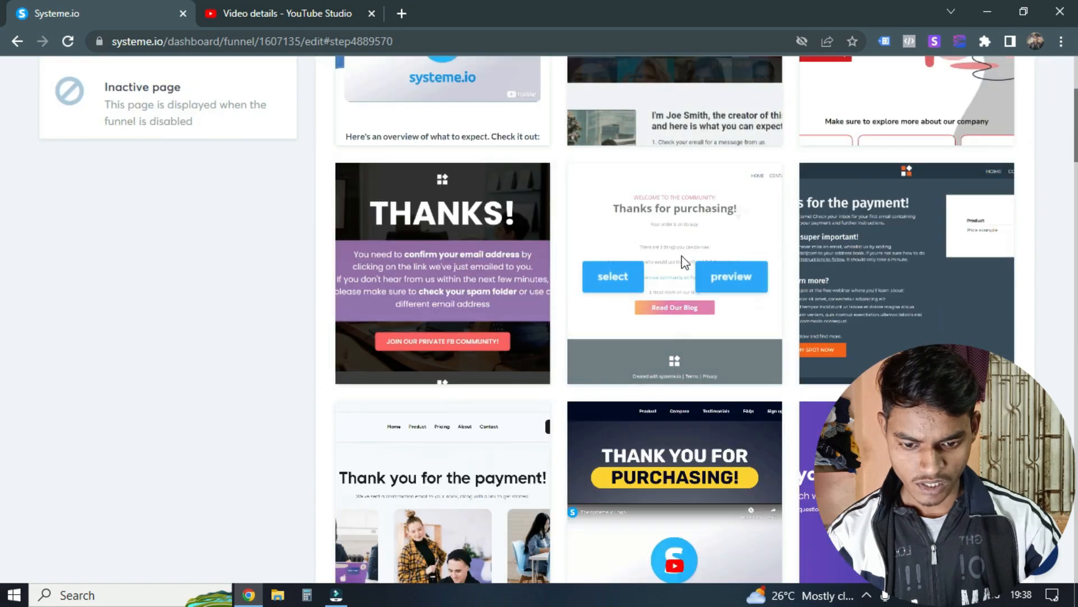
scroll(690, 254, "down", 5)
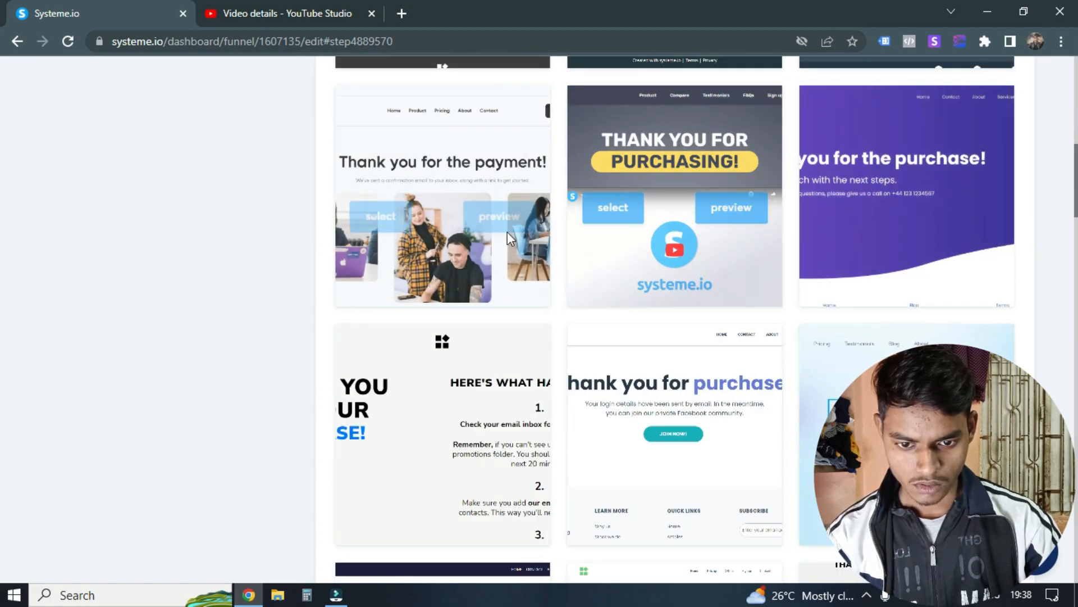
scroll(673, 271, "down", 15)
scroll(614, 333, "down", 3)
scroll(615, 333, "up", 20)
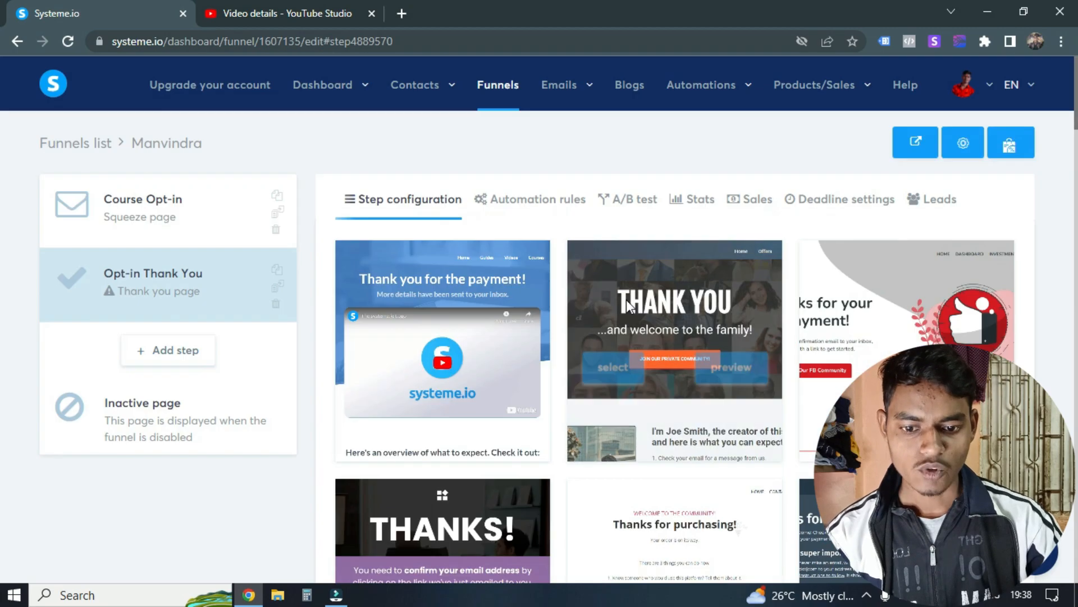
left_click(609, 356)
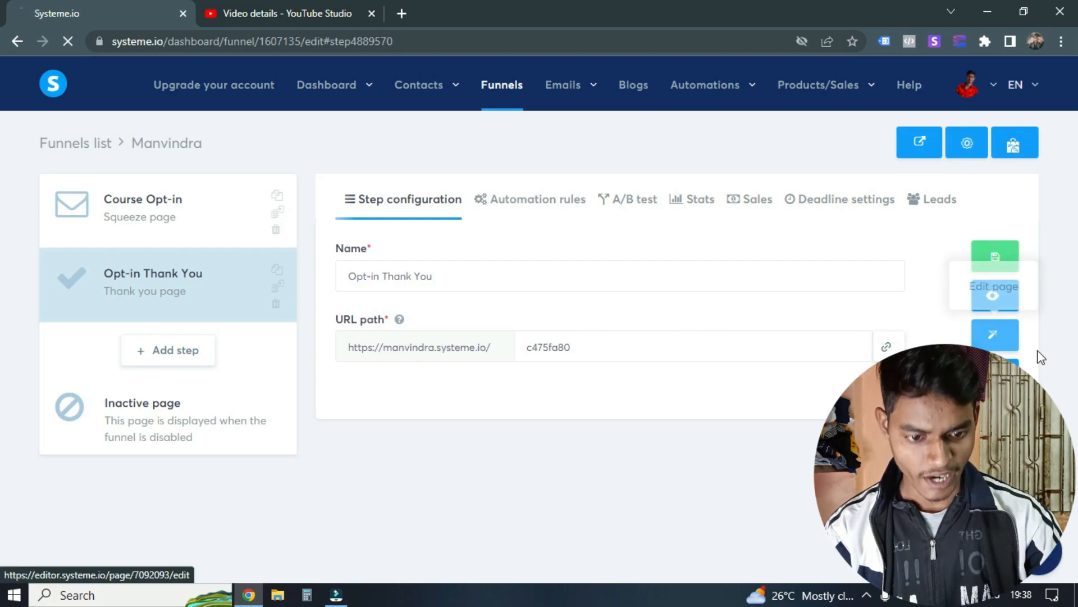
Step: Open the Opt-in Thank You page for editing and delete its header section with the navigation links
left_click(997, 337)
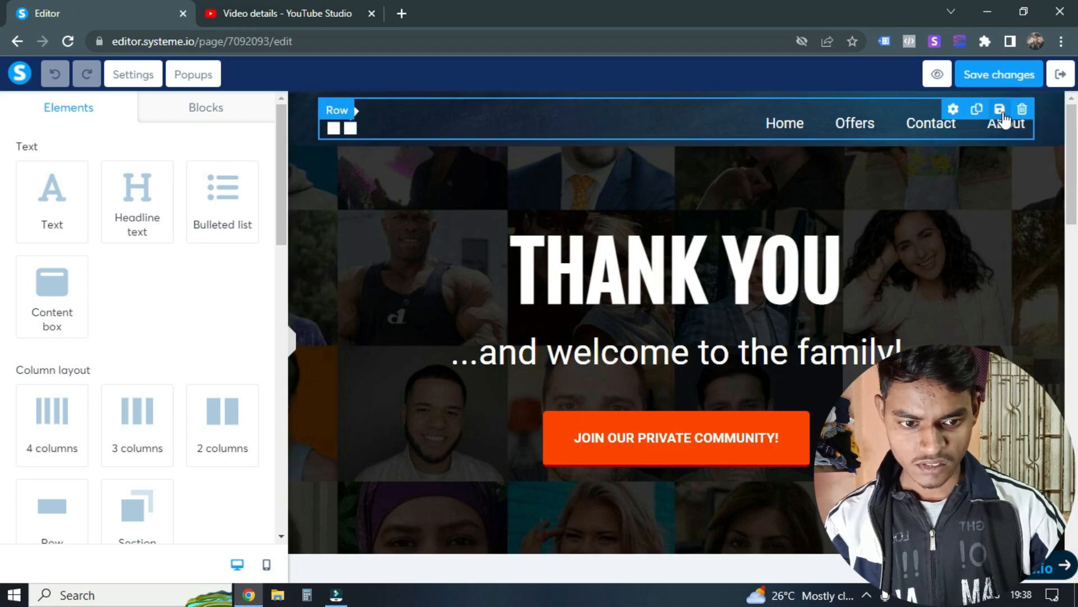
left_click(1053, 101)
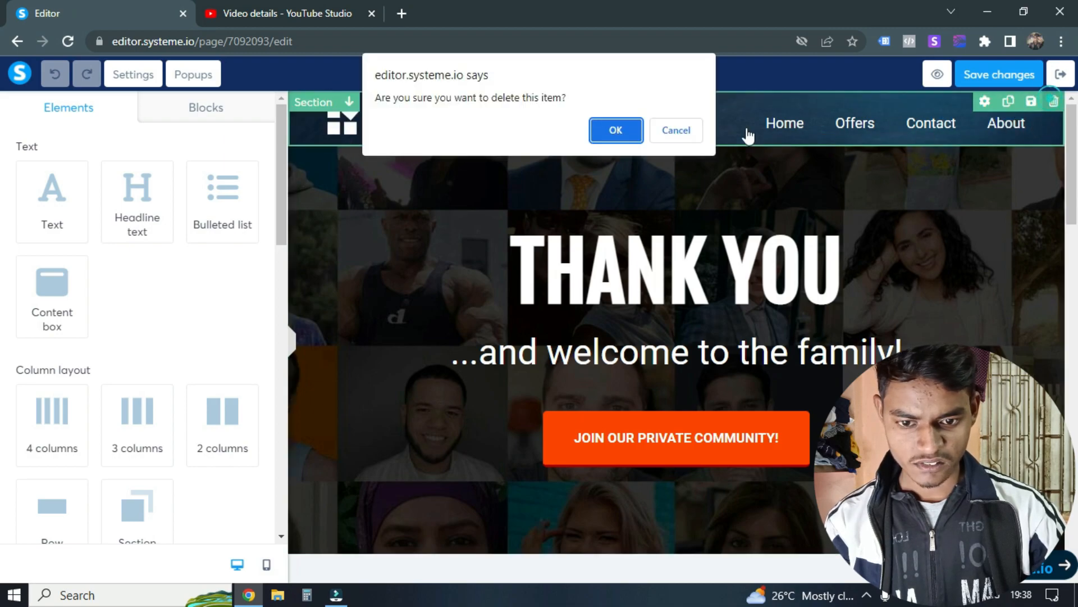
left_click(612, 130)
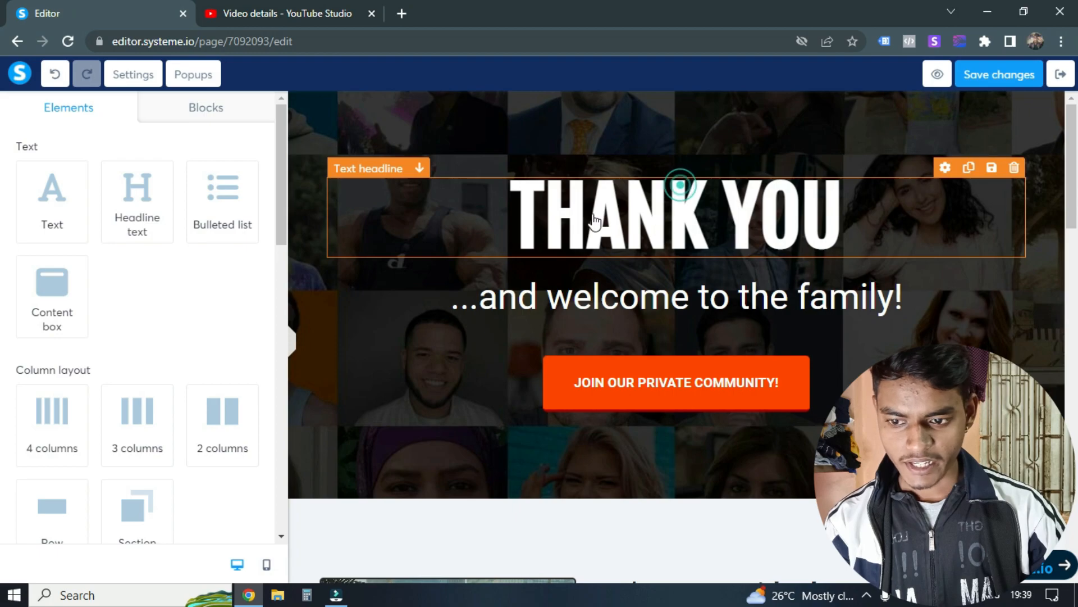
Step: Replace the subheadline below "THANK YOU" with "You will get free course access on your email"
left_click(682, 190)
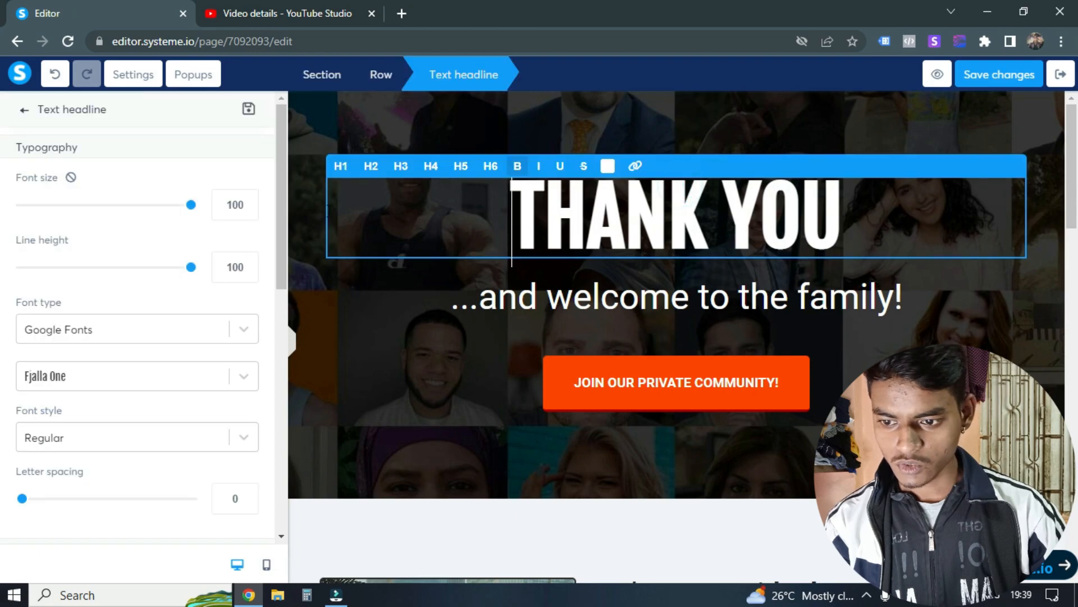
left_click(713, 307)
left_click(713, 306)
key("ctrl+a")
type("Yu")
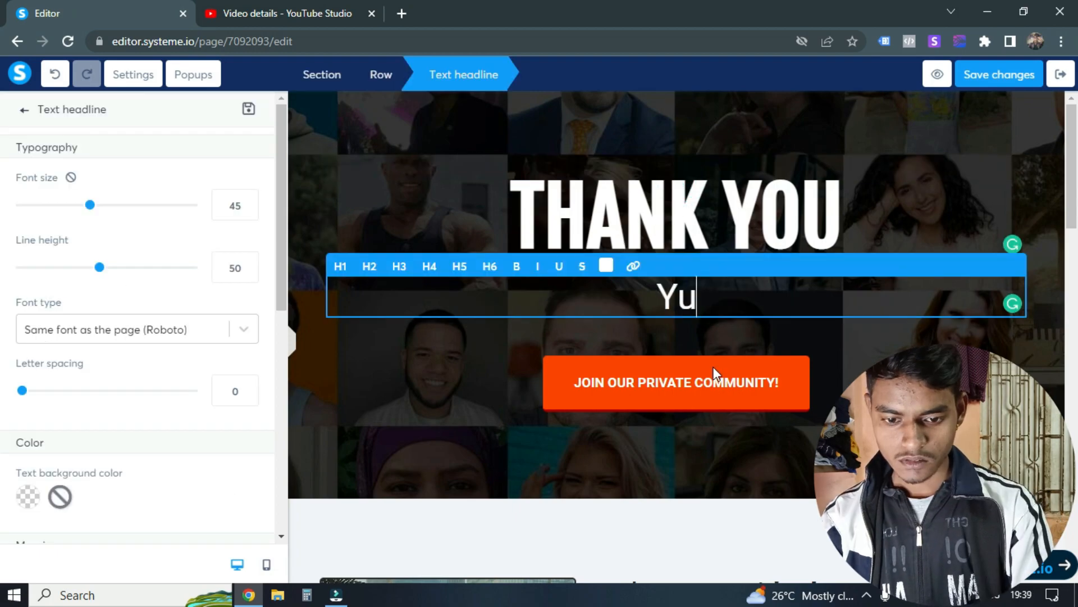
key("BackSpace")
type("ou wi")
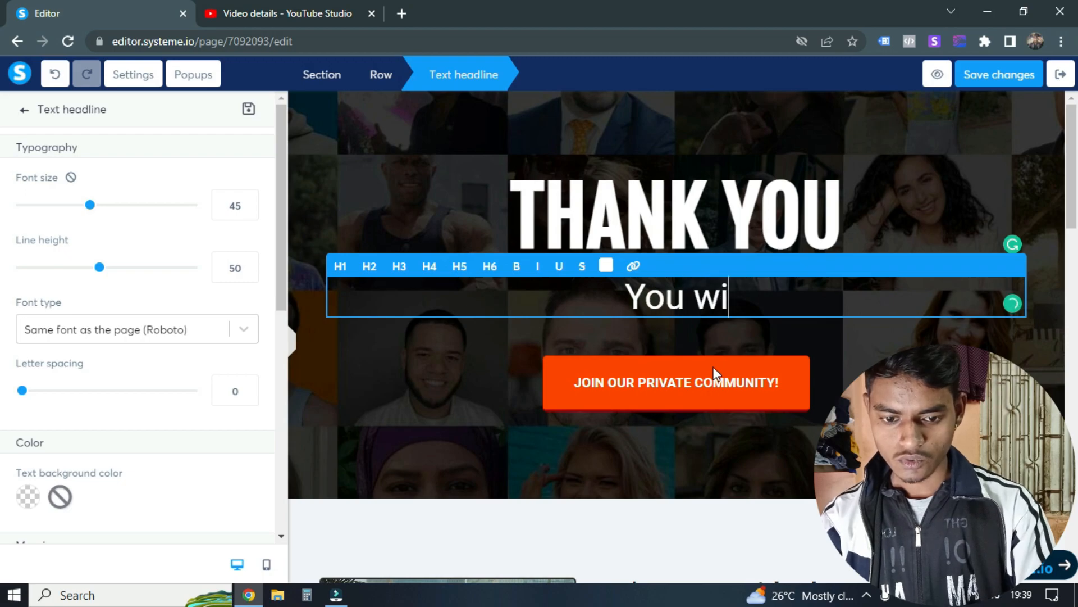
type("ll get o")
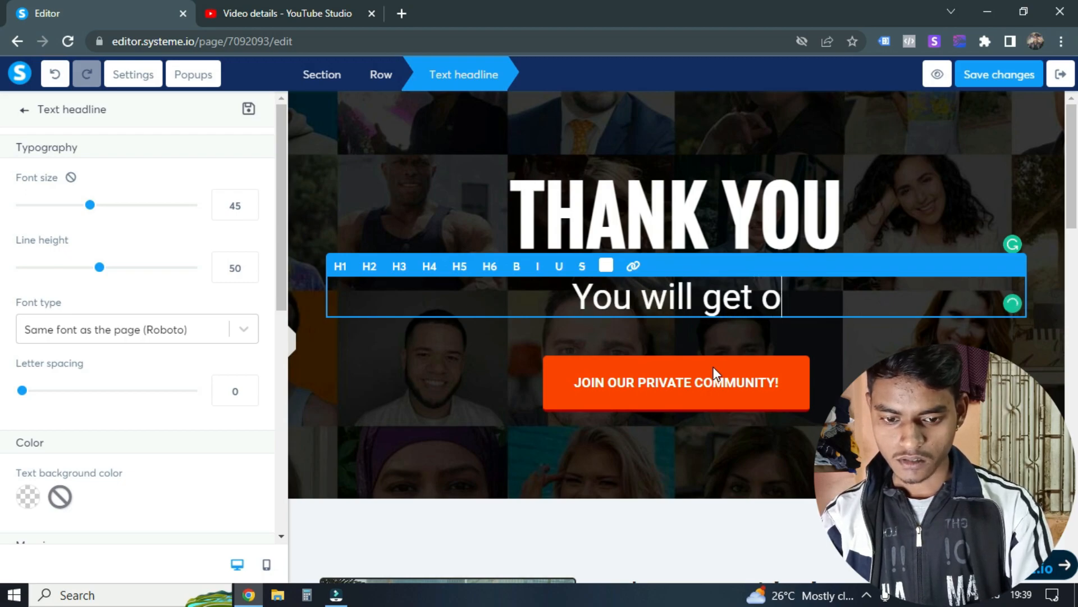
key("BackSpace")
type("c")
key("BackSpace")
type("free cou")
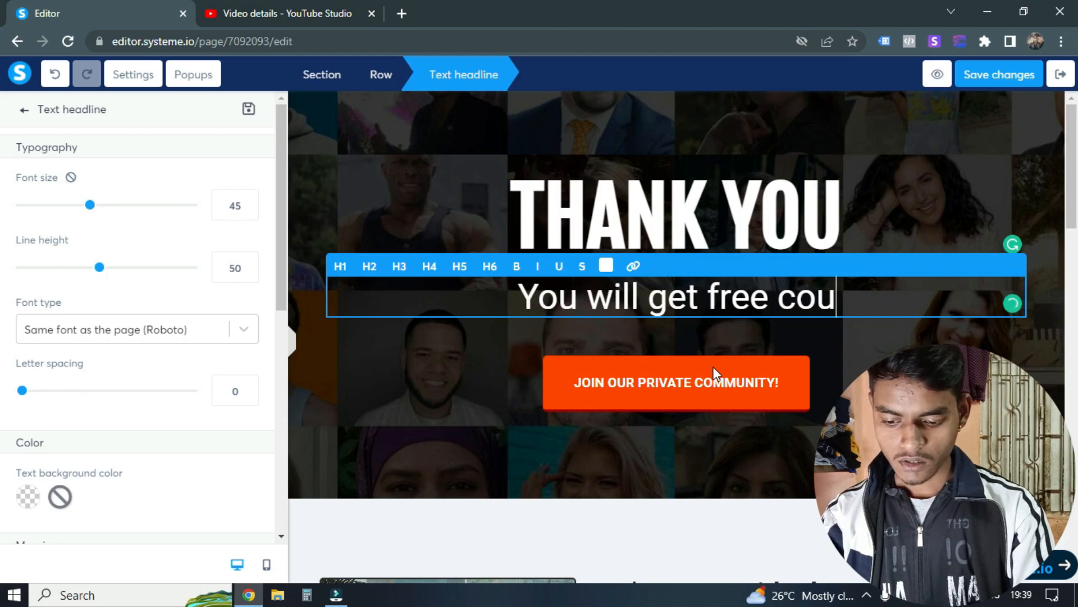
type("rse access ")
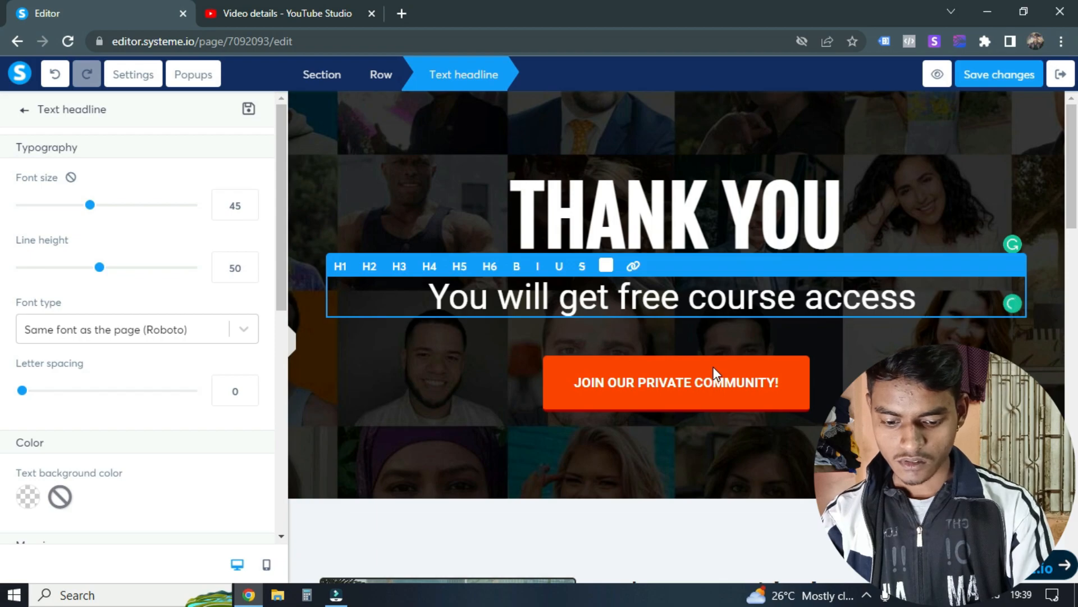
type("on your e")
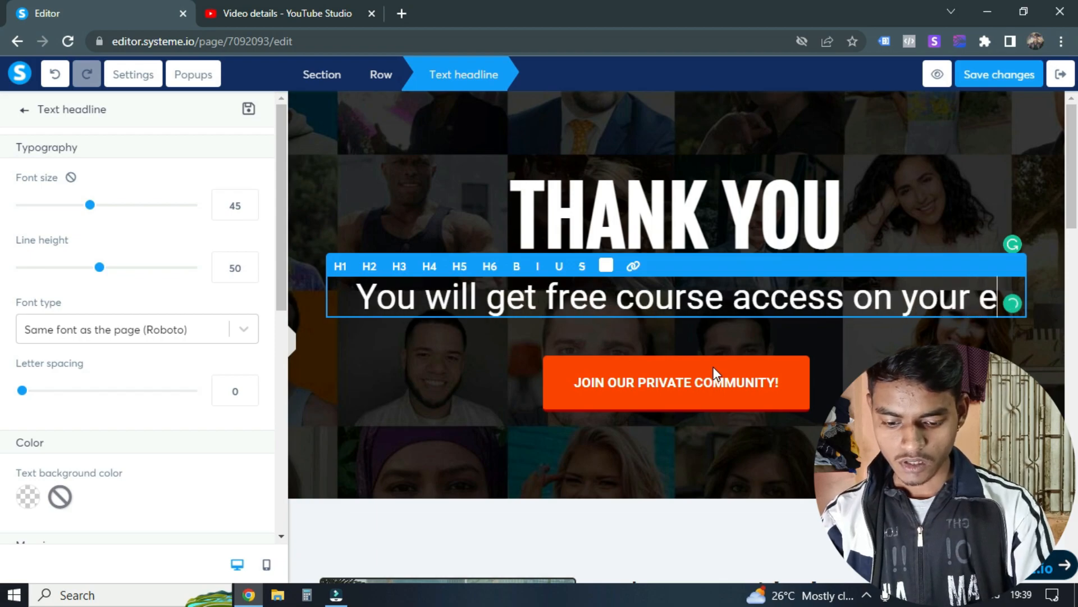
type("mail")
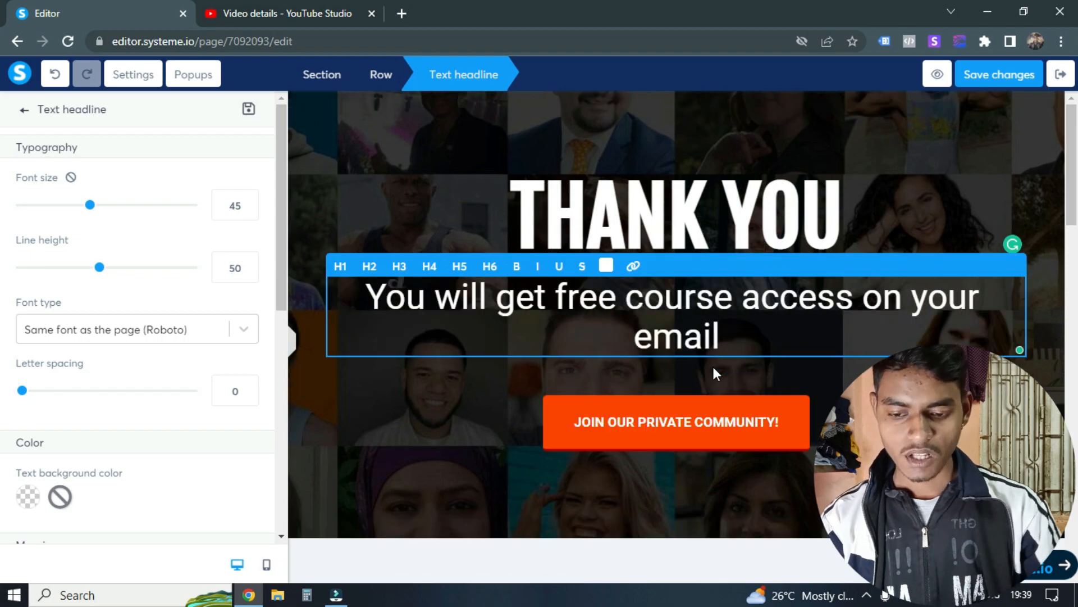
left_click(366, 139)
Step: Delete the Testimonials section and the footer section from the thank you page
scroll(770, 330, "down", 3)
scroll(614, 309, "up", 3)
scroll(672, 279, "down", 8)
scroll(673, 279, "down", 15)
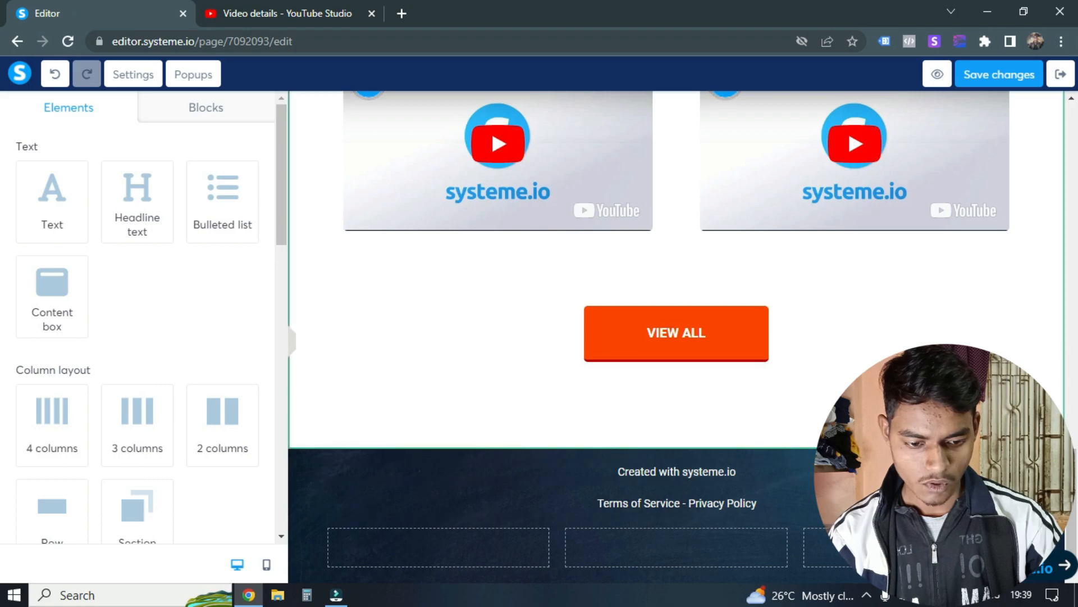
scroll(879, 288, "up", 6)
left_click(1054, 294)
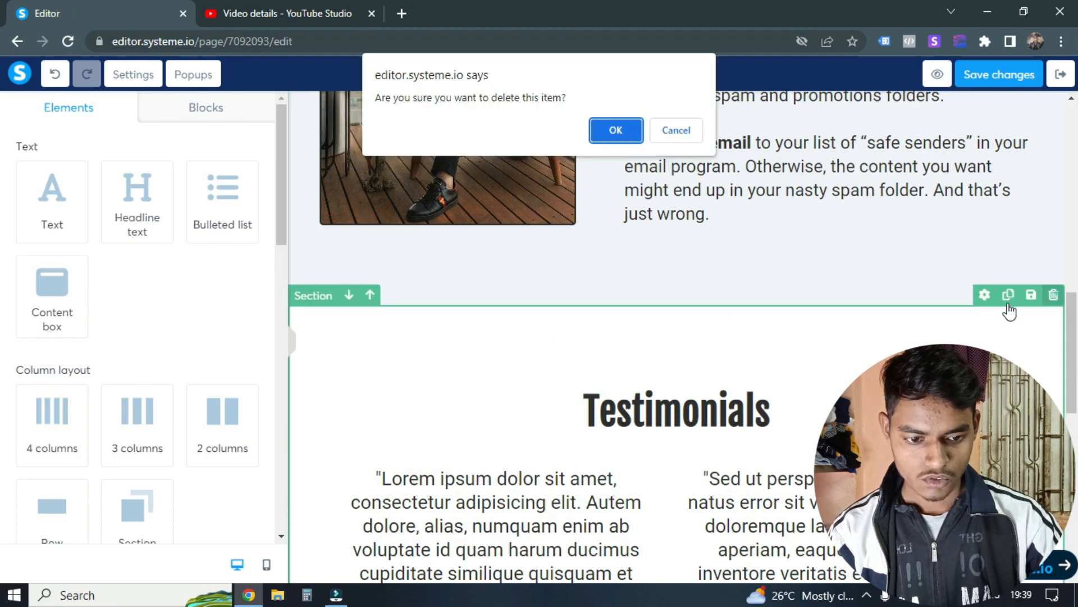
left_click(616, 131)
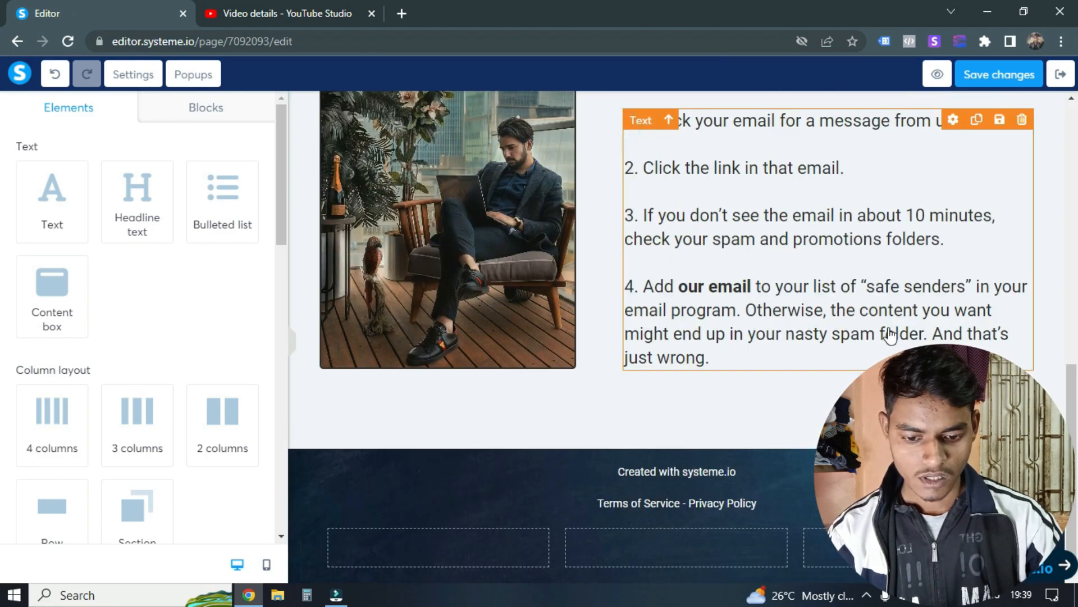
left_click(1054, 439)
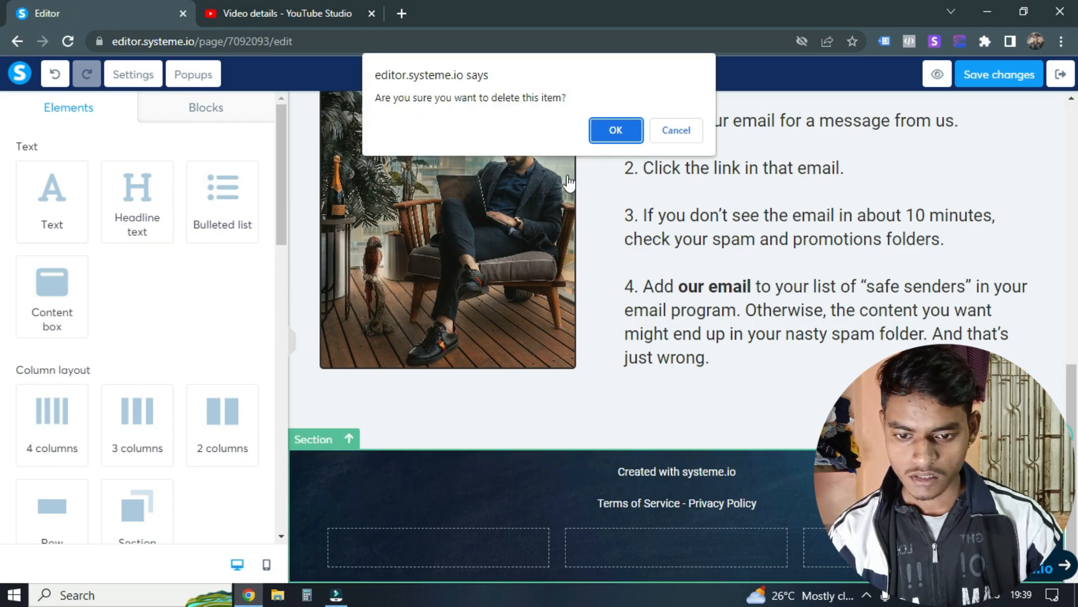
left_click(616, 132)
Step: Delete the section with the course creator's photo and the numbered email instructions
scroll(937, 324, "up", 5)
scroll(937, 324, "down", 1)
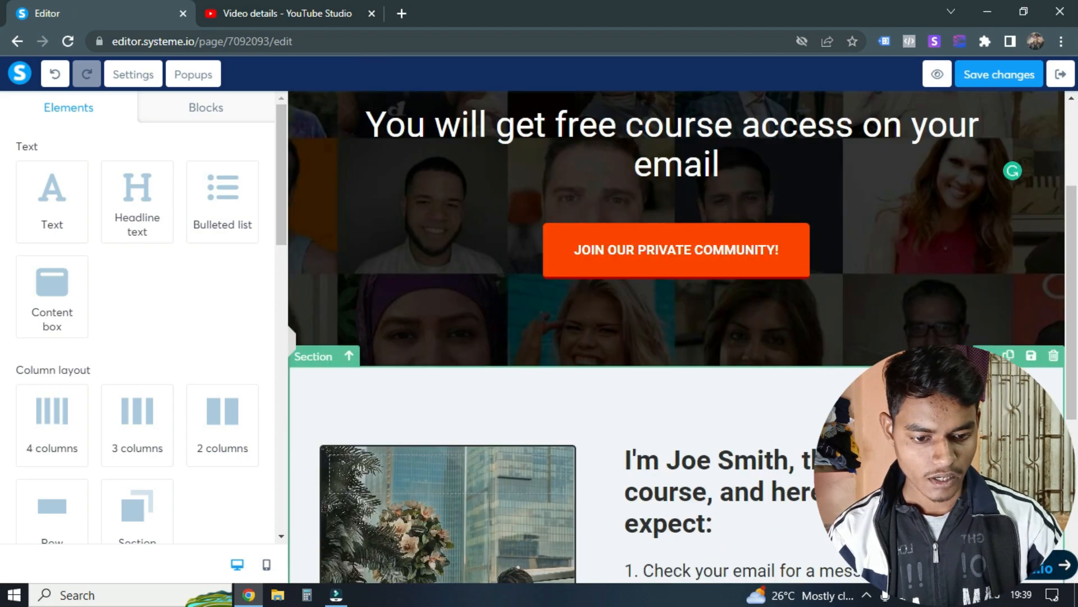
left_click(1054, 355)
left_click(616, 130)
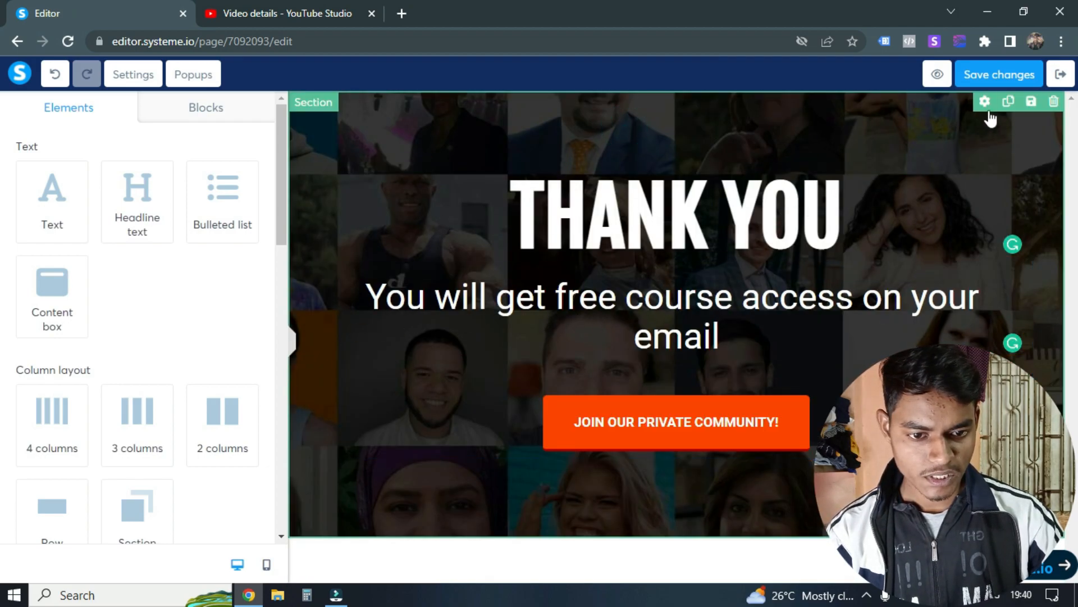
Step: Remove the Students_Cover_-scaled.jpg background image from the "THANK YOU" section
left_click(985, 101)
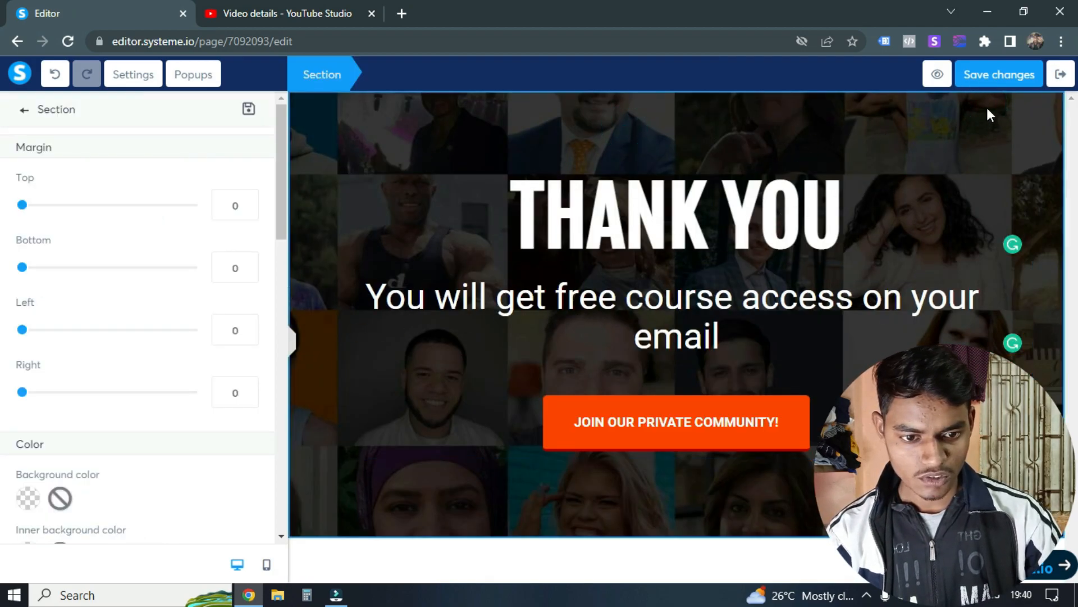
scroll(73, 243, "down", 6)
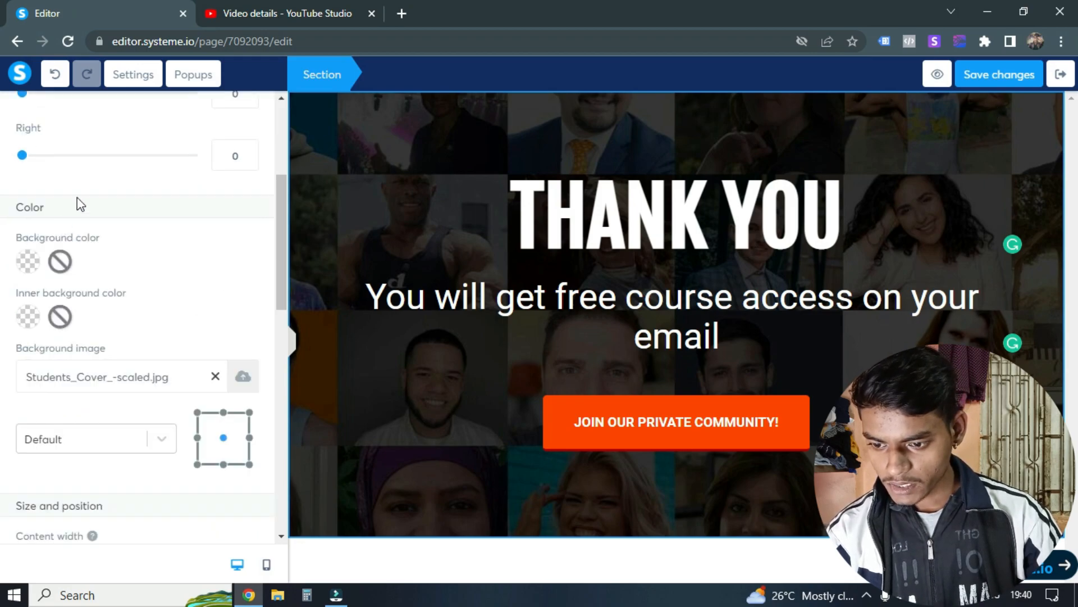
left_click(147, 219)
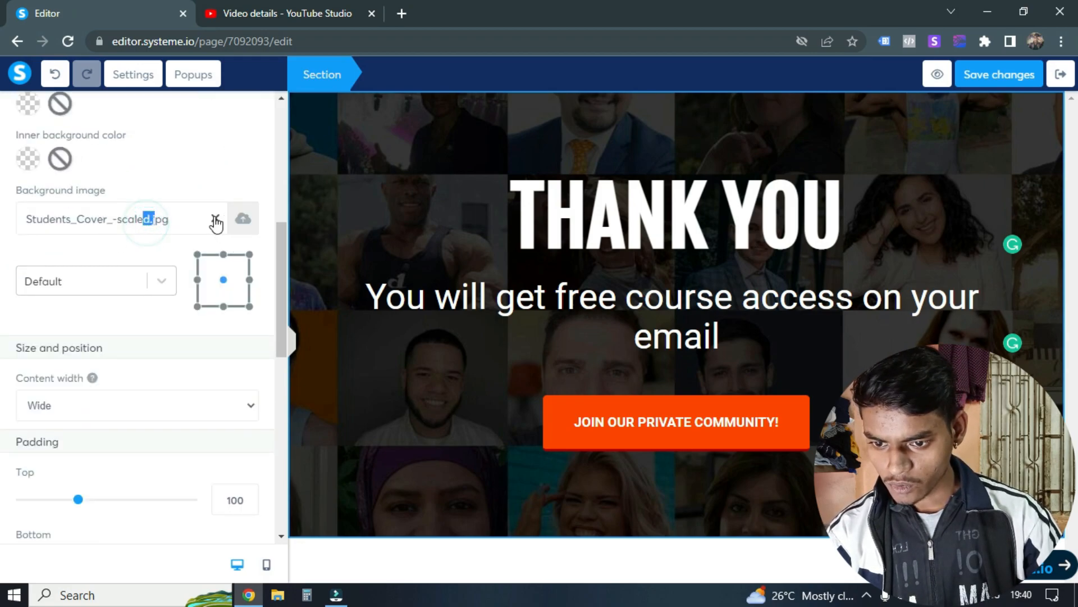
left_click(215, 218)
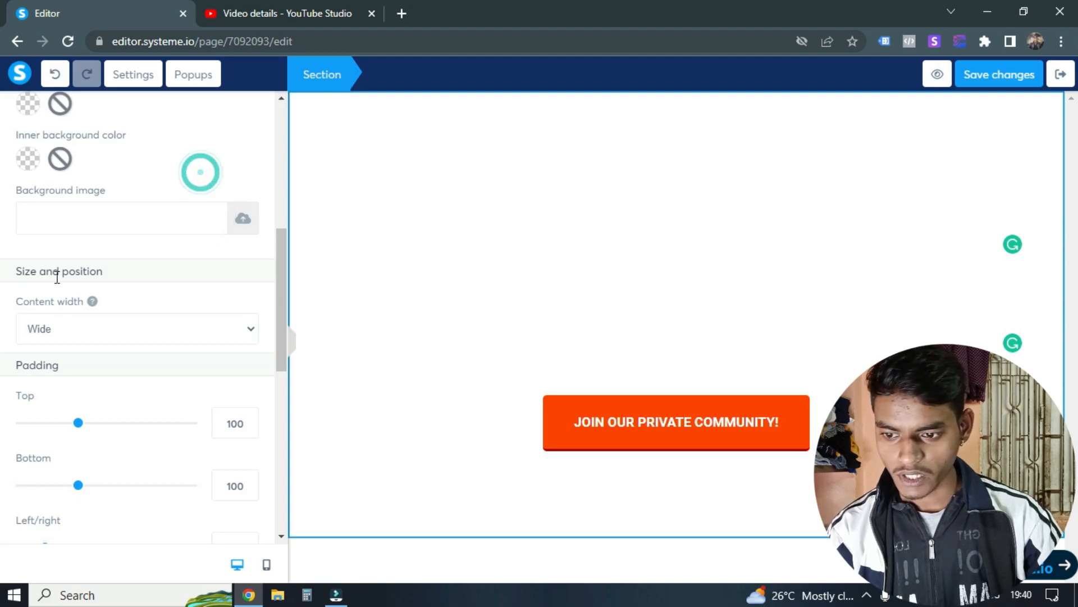
Step: Change the text color of the "THANK YOU" headline to near-black 120000
scroll(130, 270, "up", 7)
left_click(643, 200)
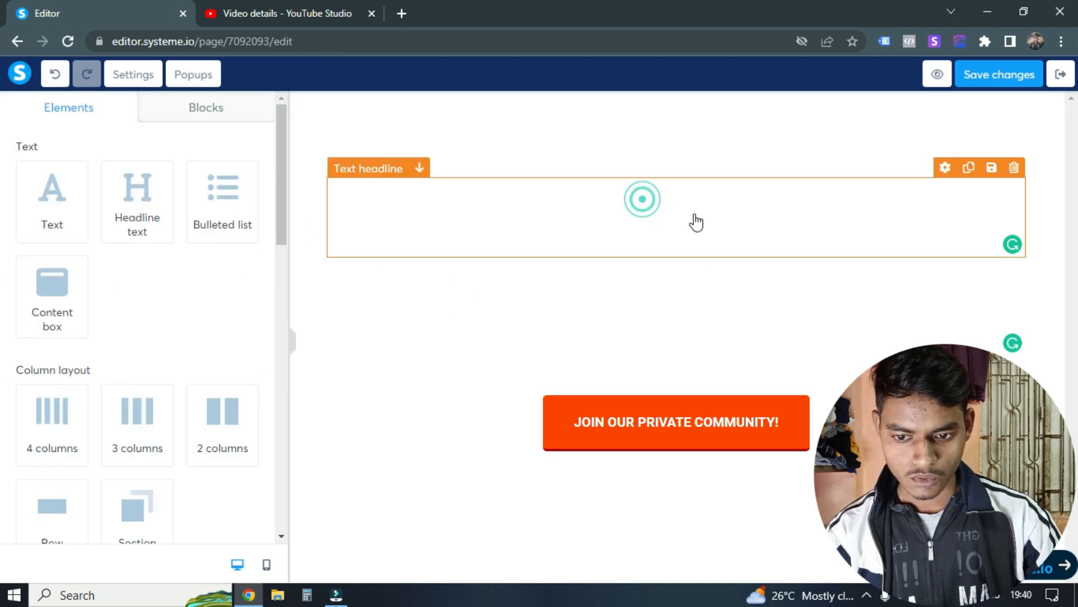
left_click(680, 229)
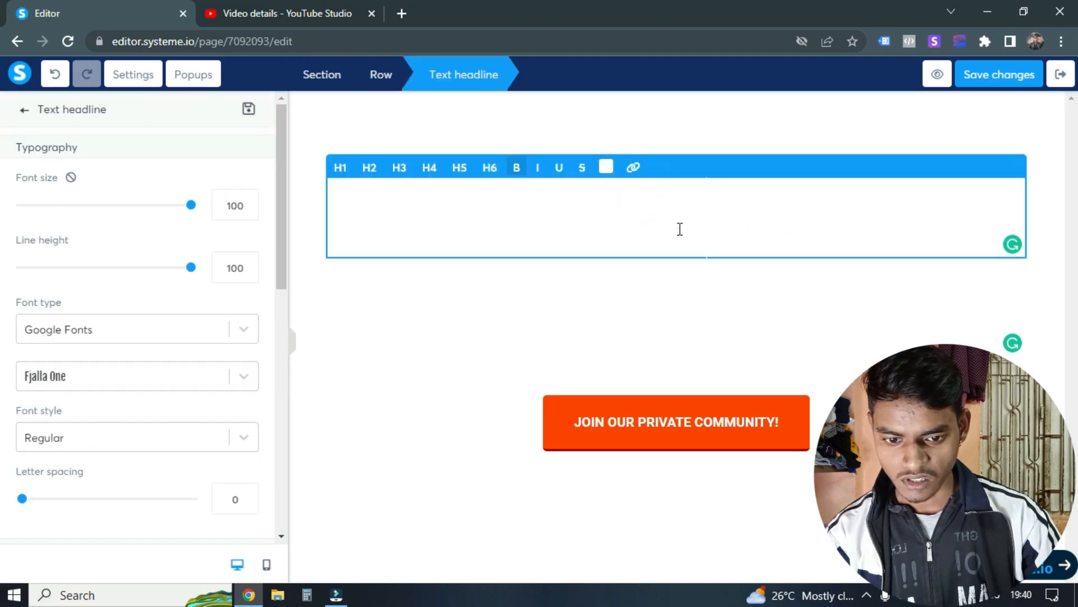
scroll(39, 236, "down", 4)
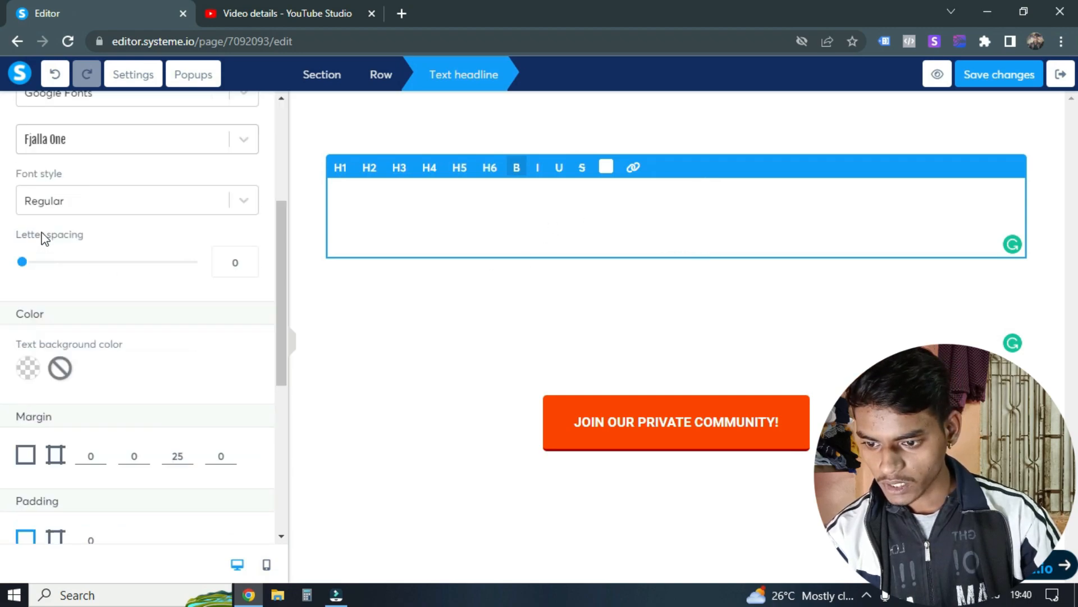
scroll(45, 238, "down", 6)
scroll(163, 327, "up", 1)
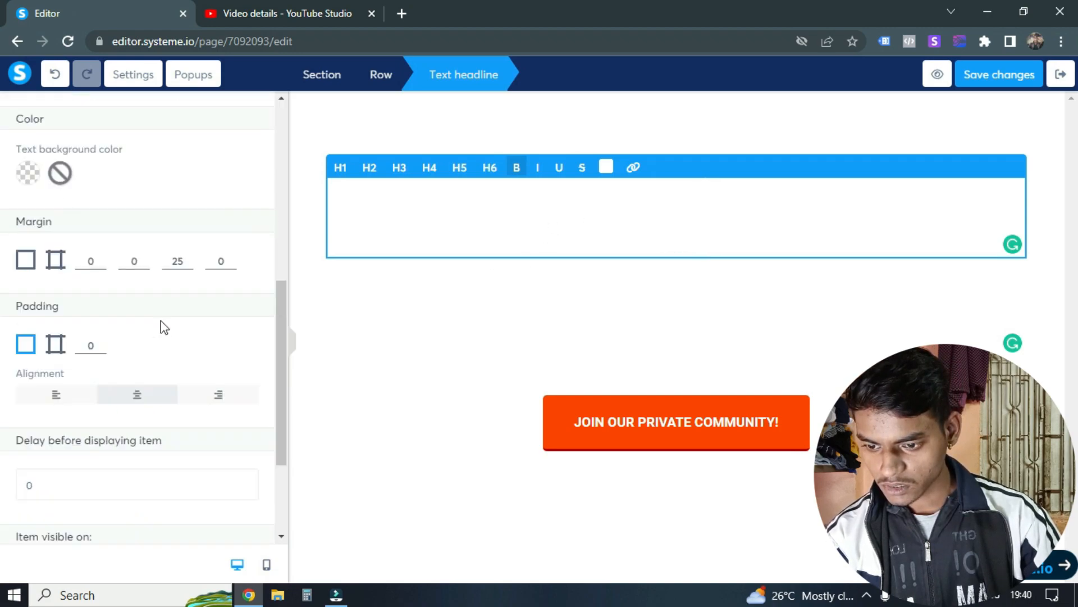
scroll(157, 325, "up", 8)
scroll(115, 293, "down", 5)
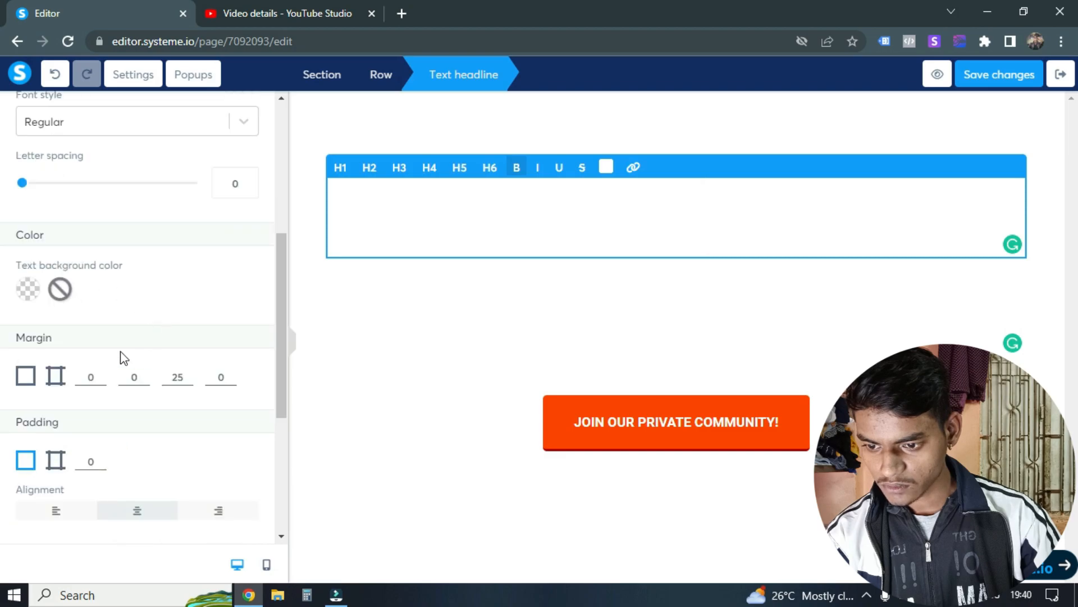
scroll(132, 358, "up", 5)
double_click(646, 211)
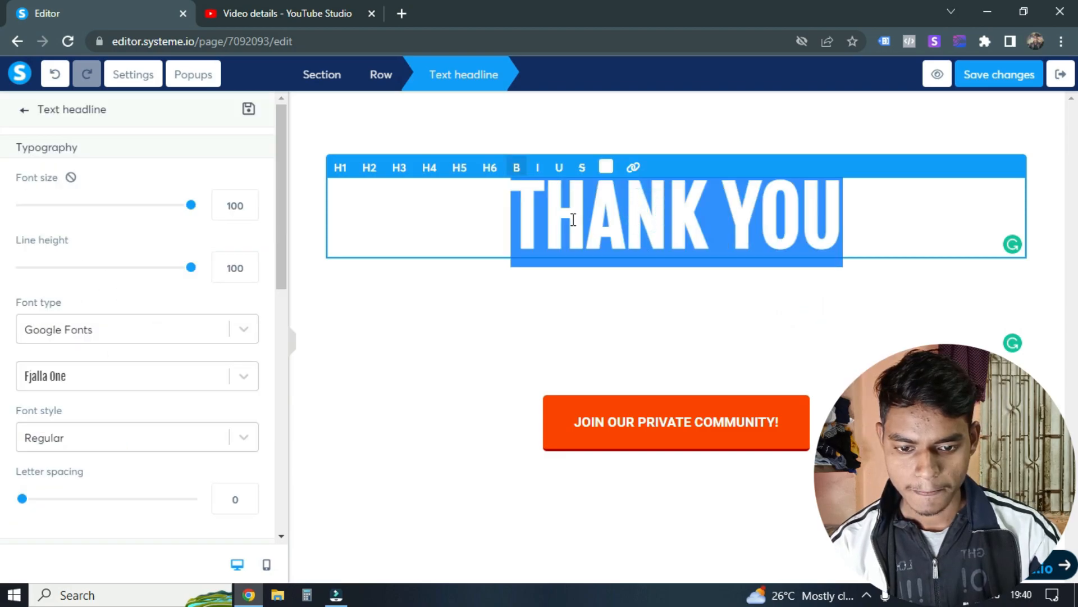
left_click(606, 170)
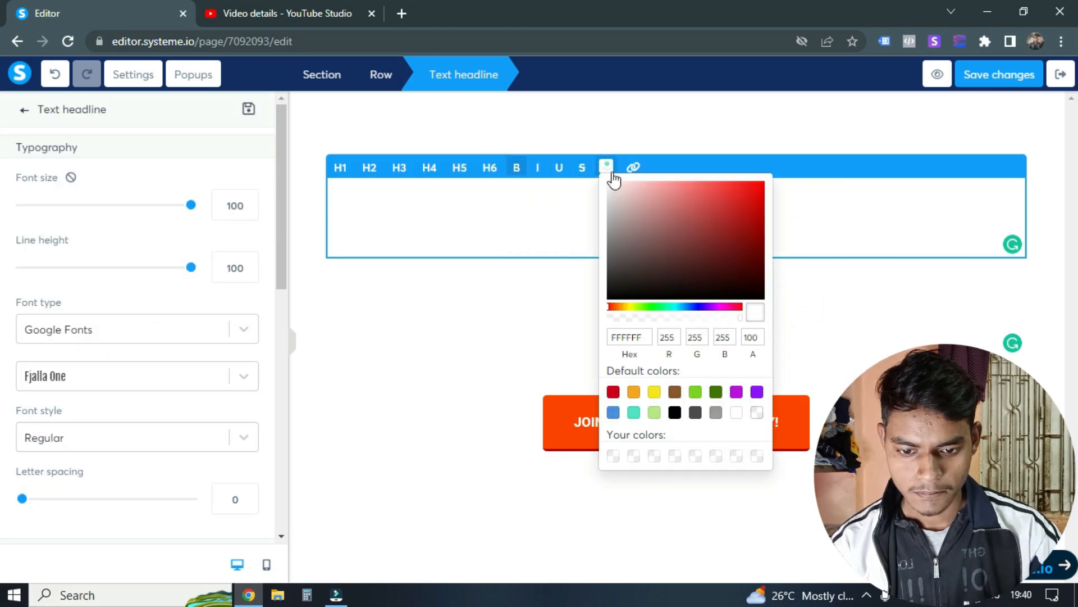
left_click(763, 298)
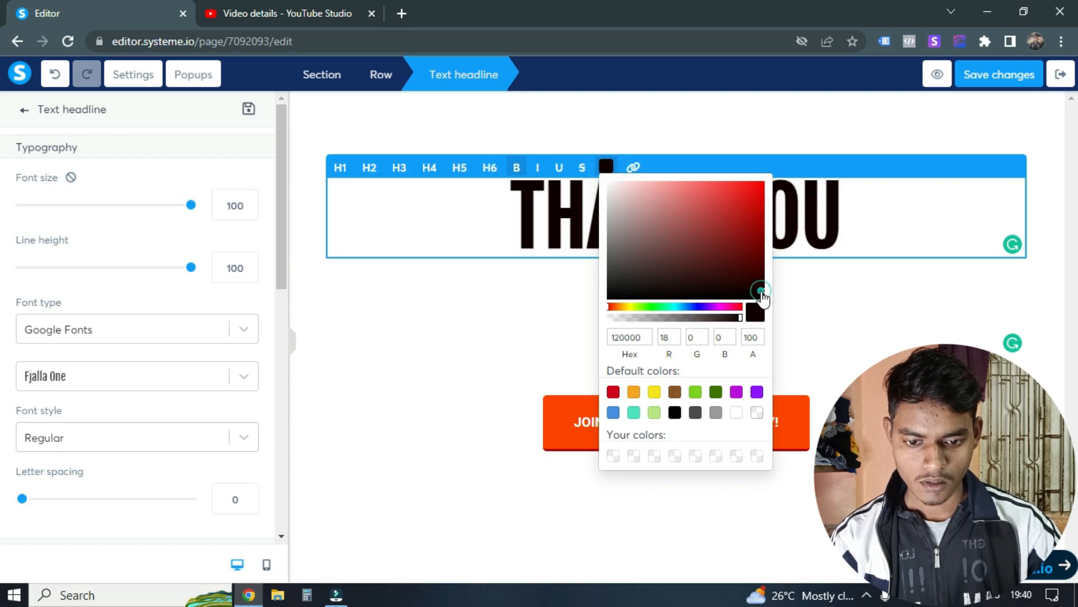
left_click(464, 221)
Step: Change the text color of the "You will get free course access on your email" subheadline to near-black
left_click(678, 339)
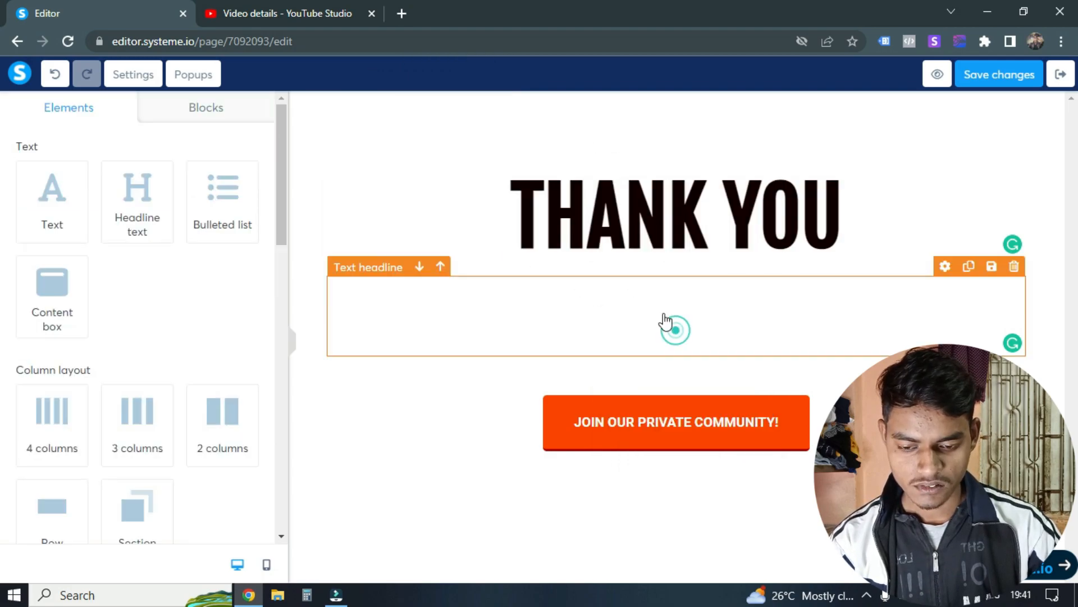
triple_click(665, 313)
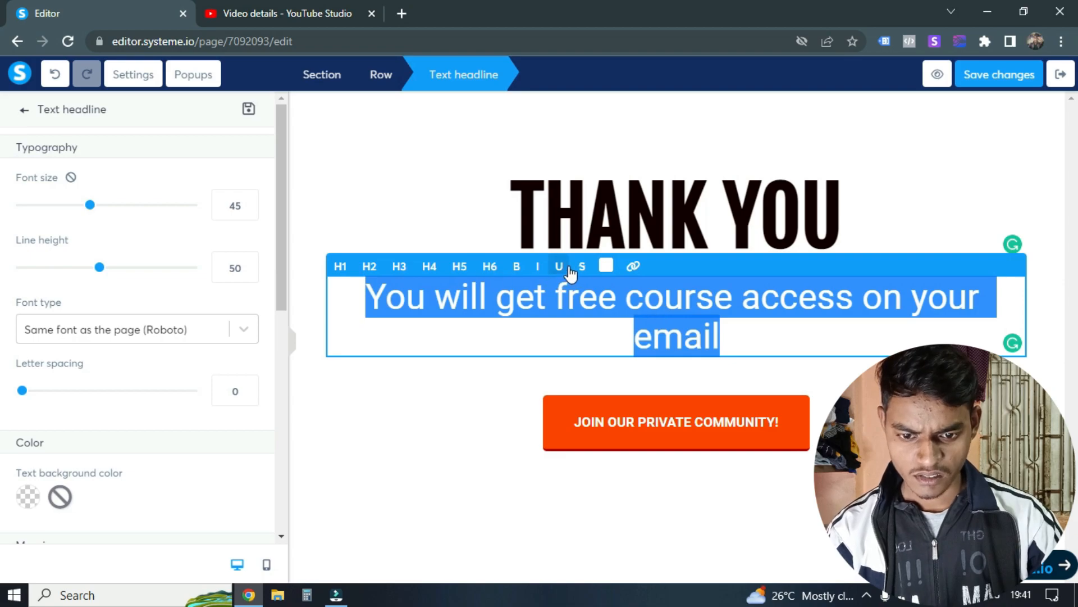
left_click(607, 266)
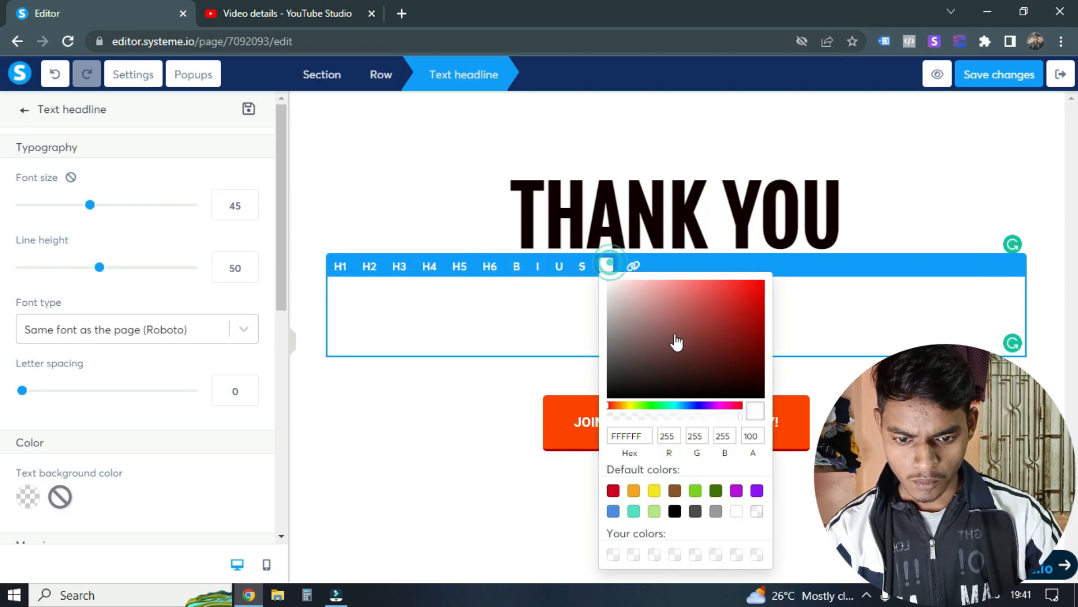
left_click(752, 324)
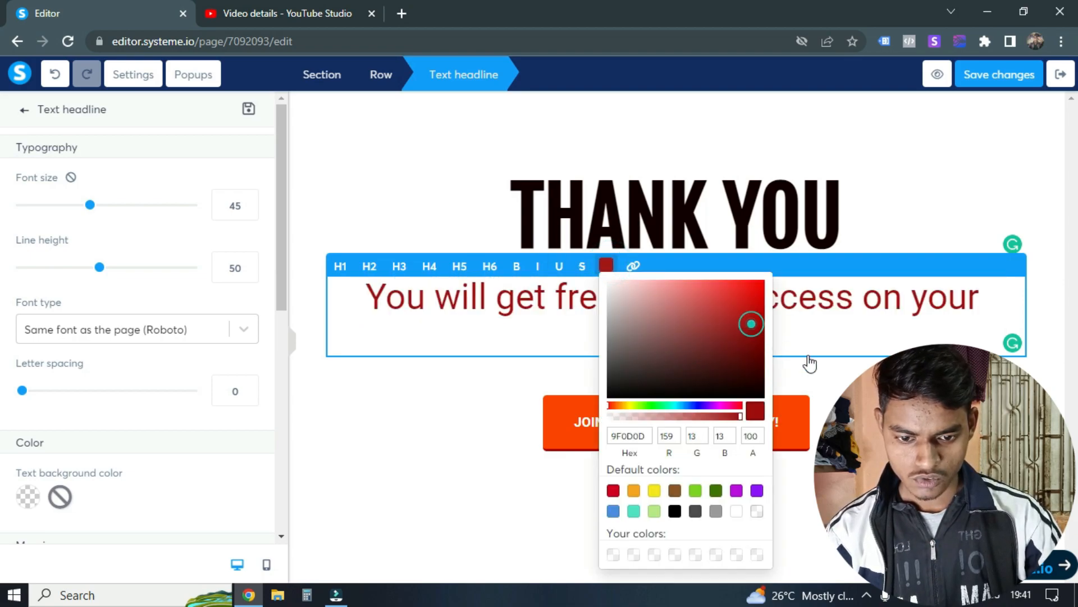
left_click(742, 379)
left_click(712, 383)
left_click(440, 341)
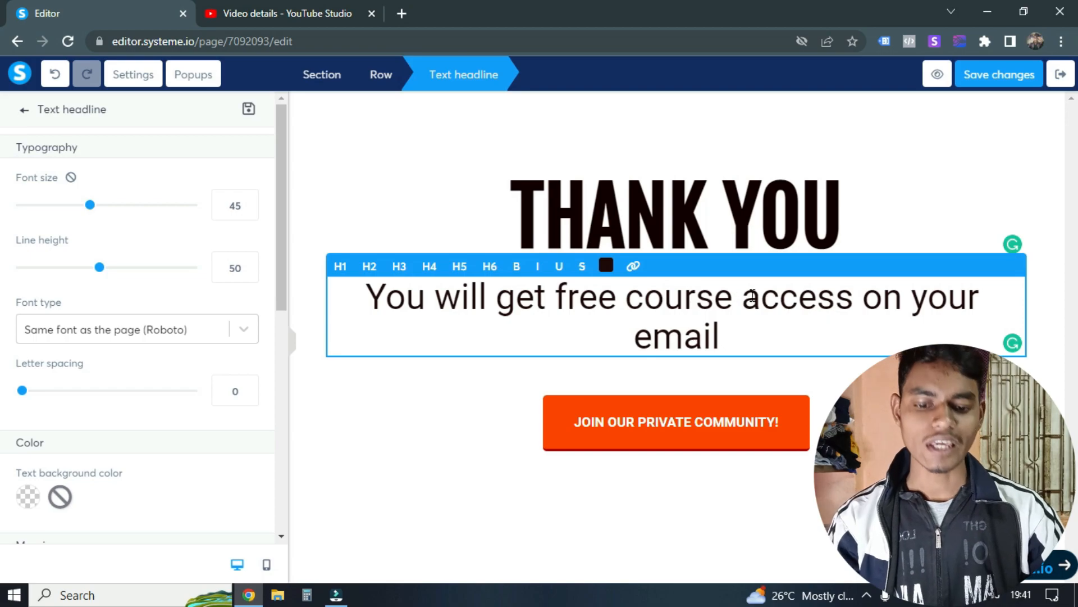
left_click(875, 267)
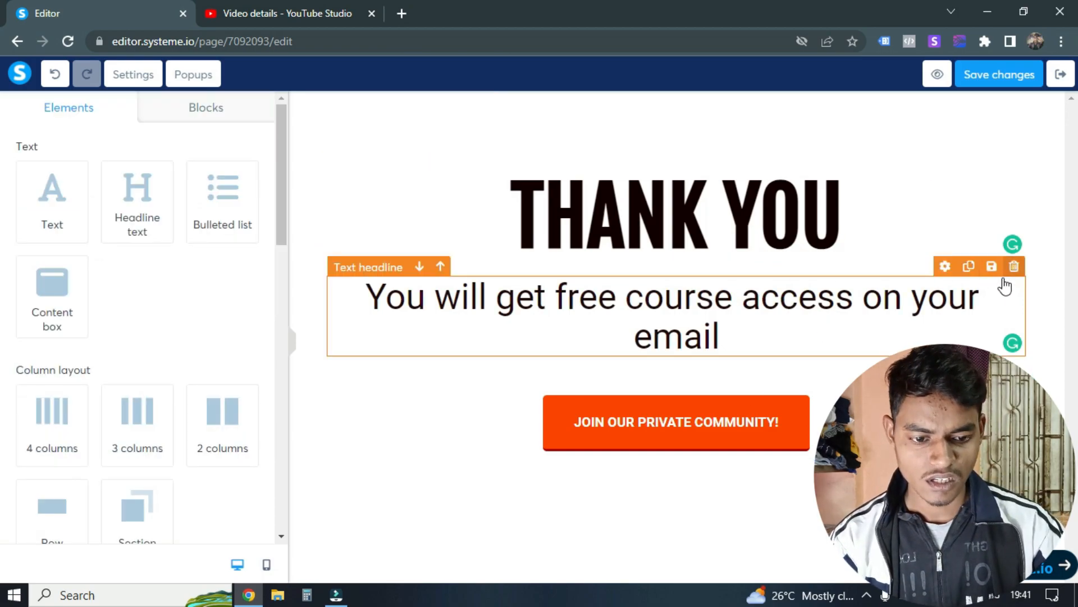
Step: Duplicate the subheadline and replace the copy's text with "Do you want us to generate leads for your business.?"
left_click(970, 268)
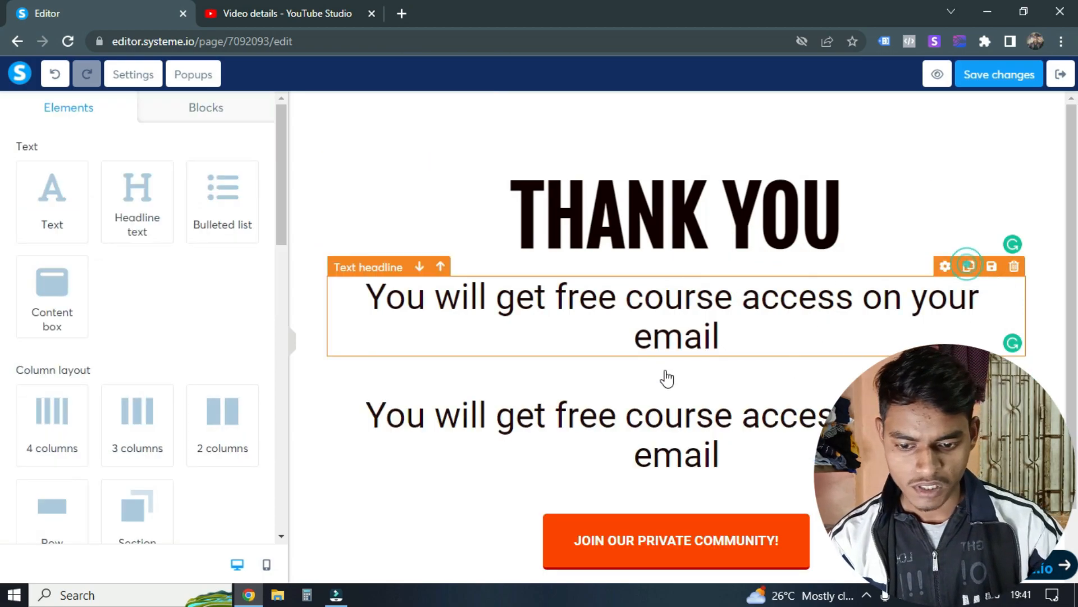
left_click(618, 415)
scroll(73, 283, "down", 4)
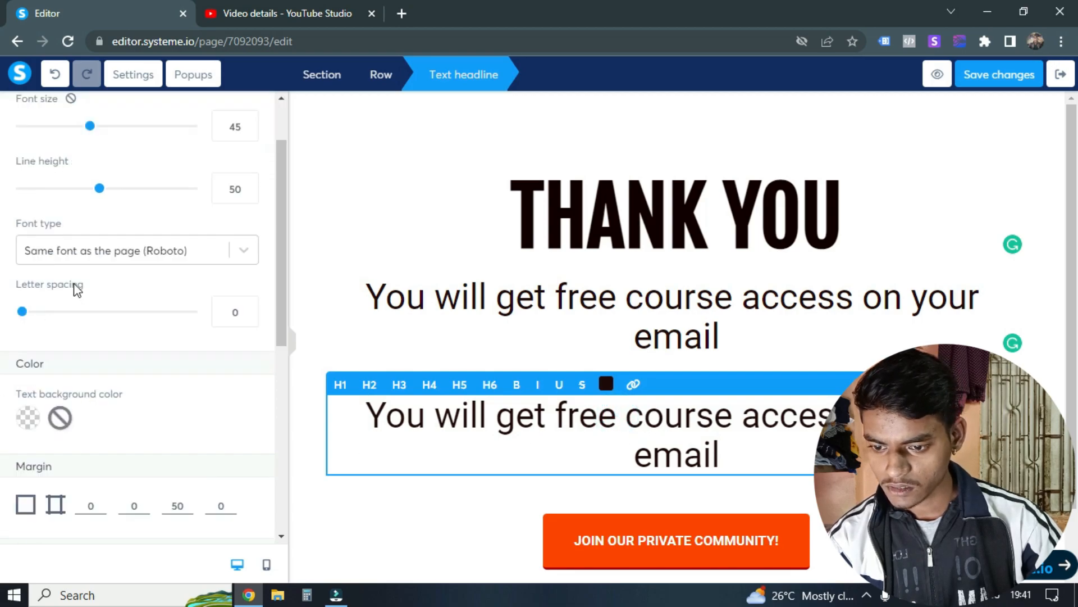
scroll(117, 311, "up", 4)
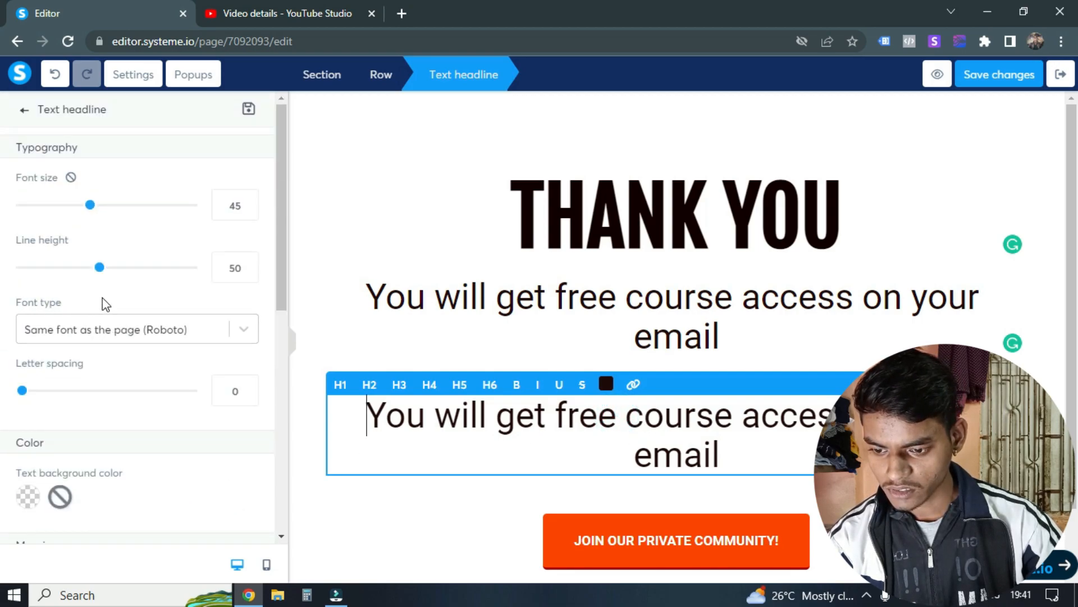
scroll(106, 303, "down", 6)
scroll(132, 345, "up", 6)
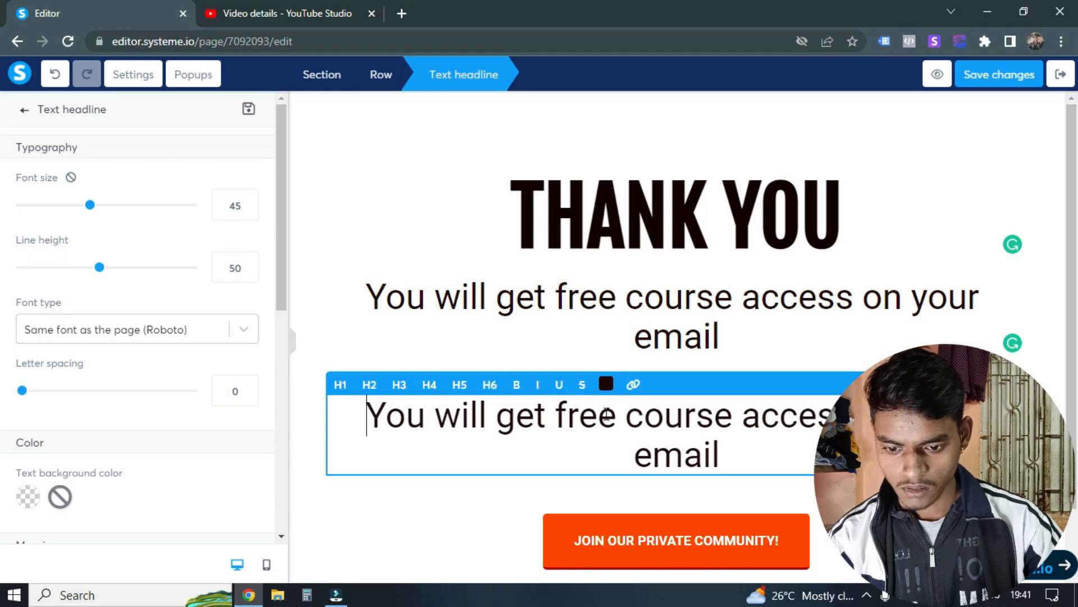
triple_click(592, 423)
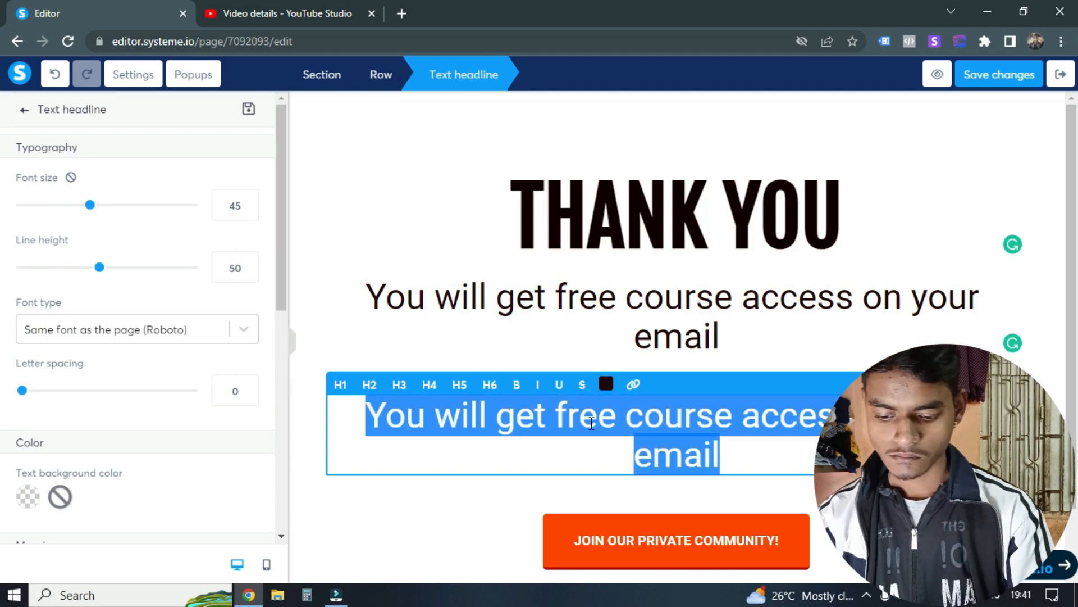
type("Do you")
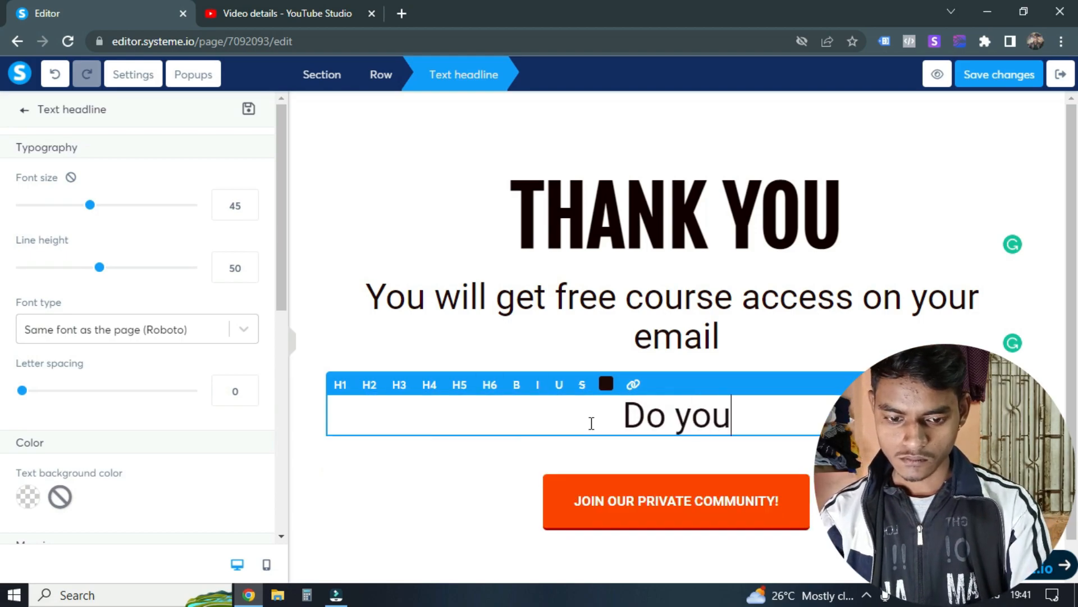
type(" want us to ")
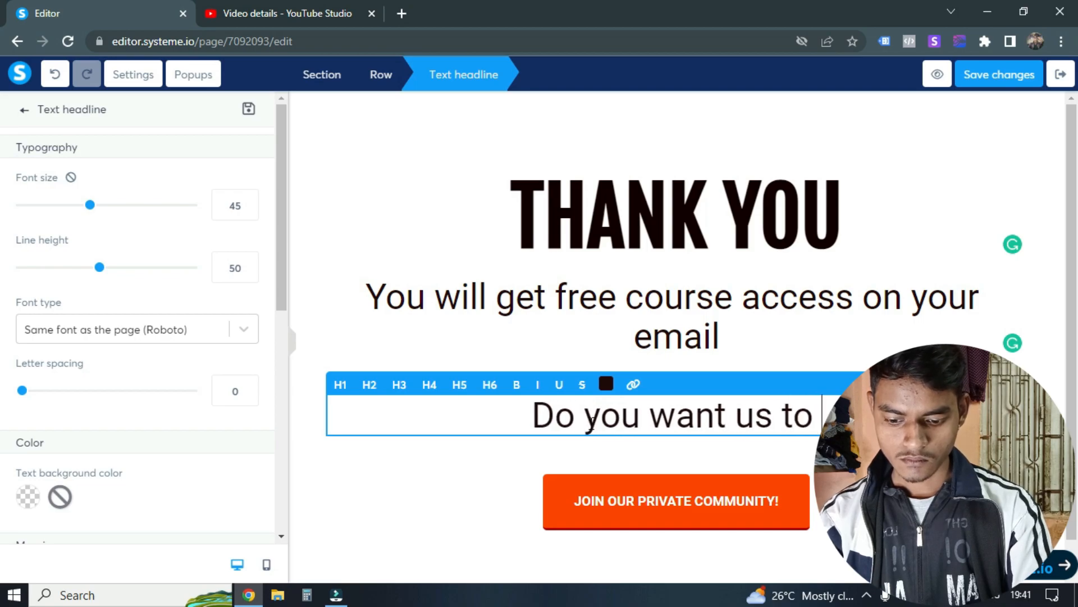
type("genera")
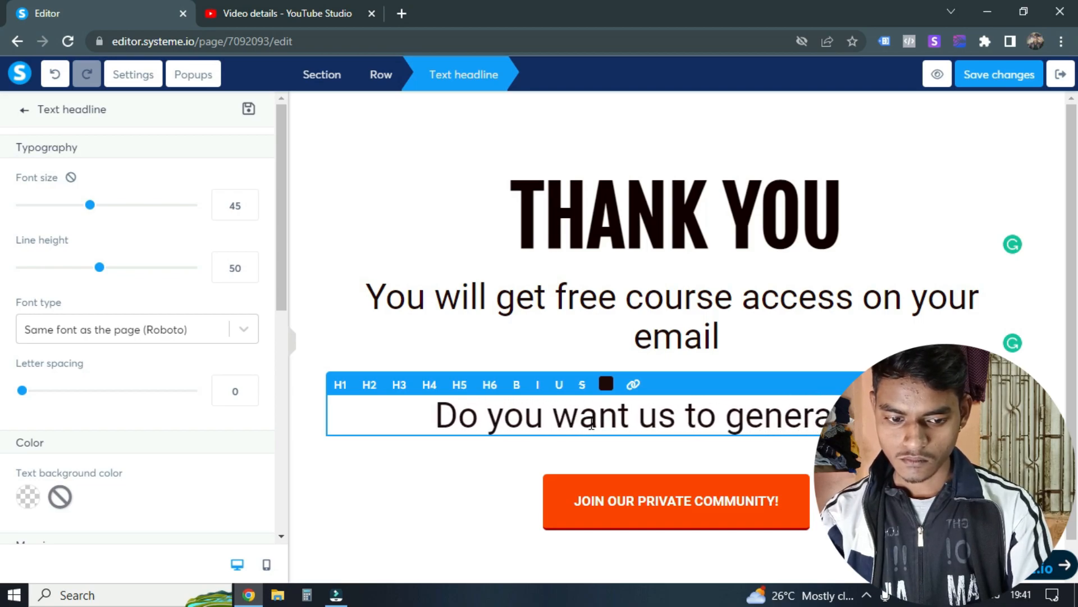
type("te leads for your business")
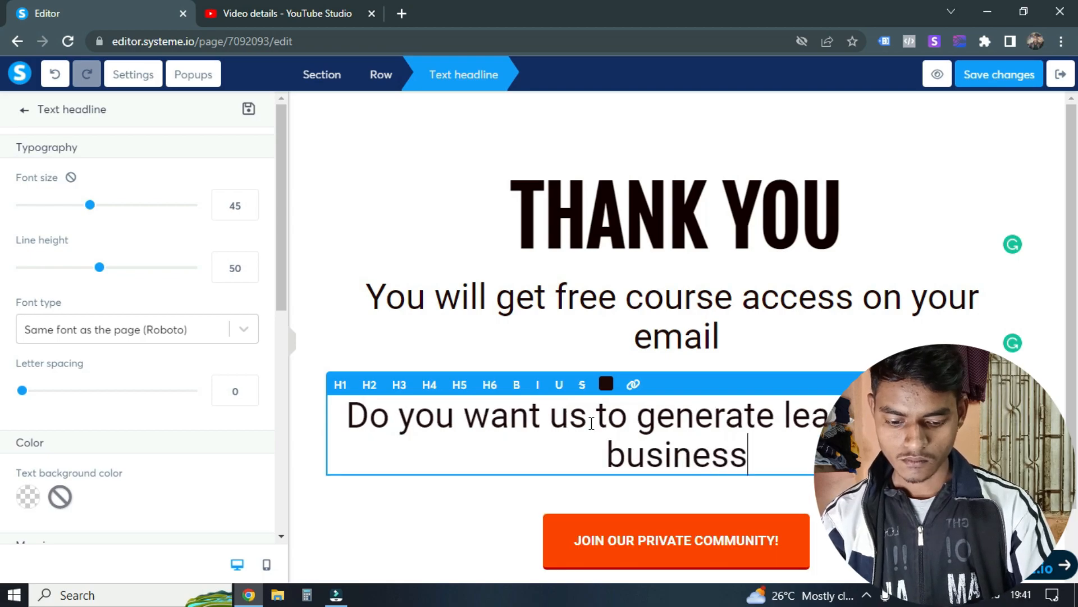
type(".?")
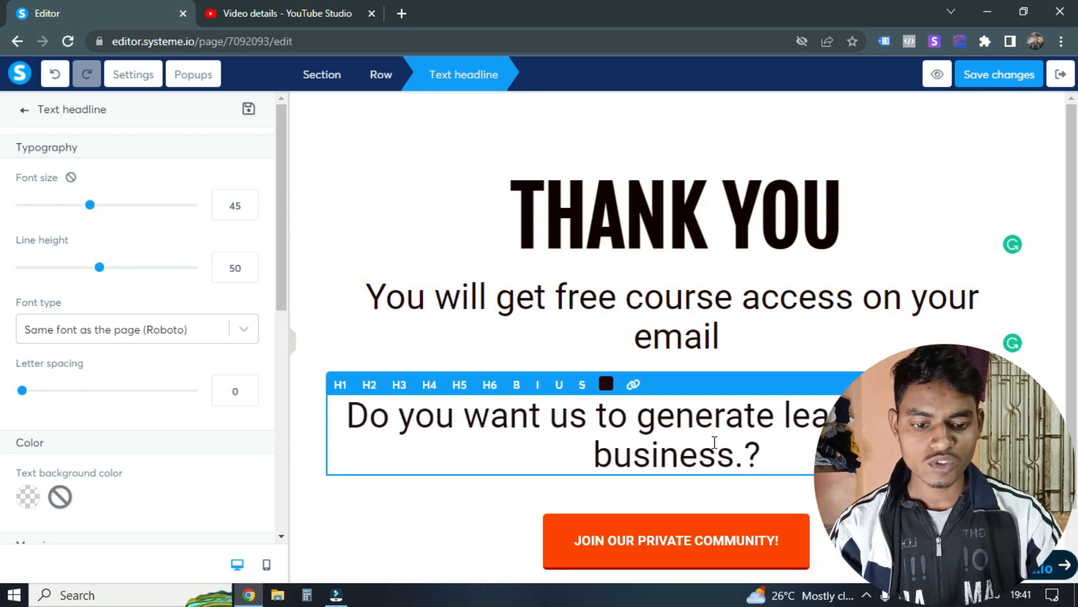
Step: Open the settings of the "JOIN OUR PRIVATE COMMUNITY!" button below the new subheadline
left_click(676, 540)
scroll(677, 505, "down", 2)
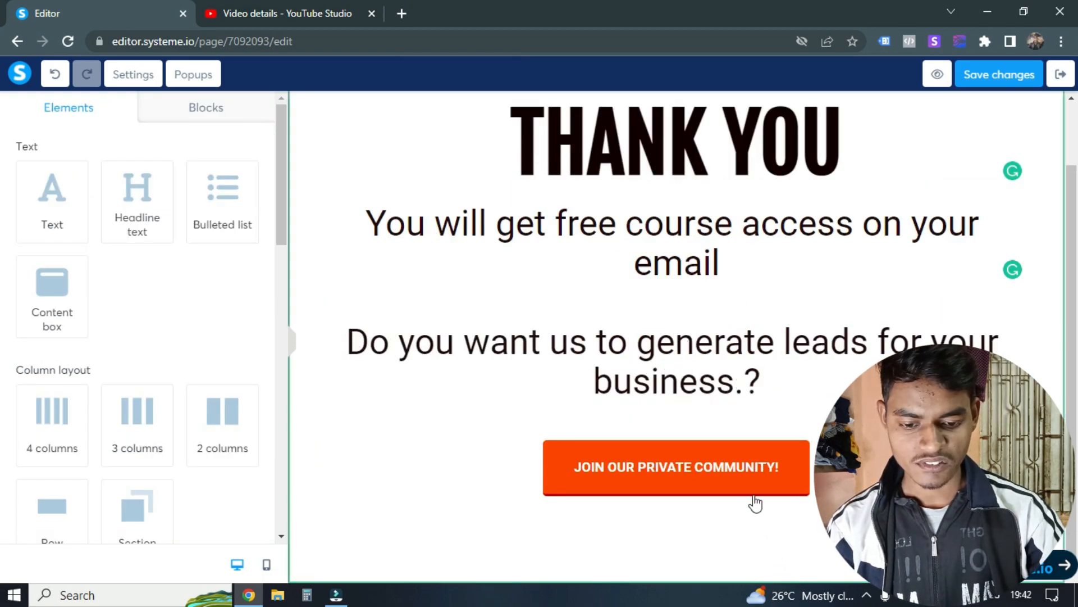
left_click(741, 481)
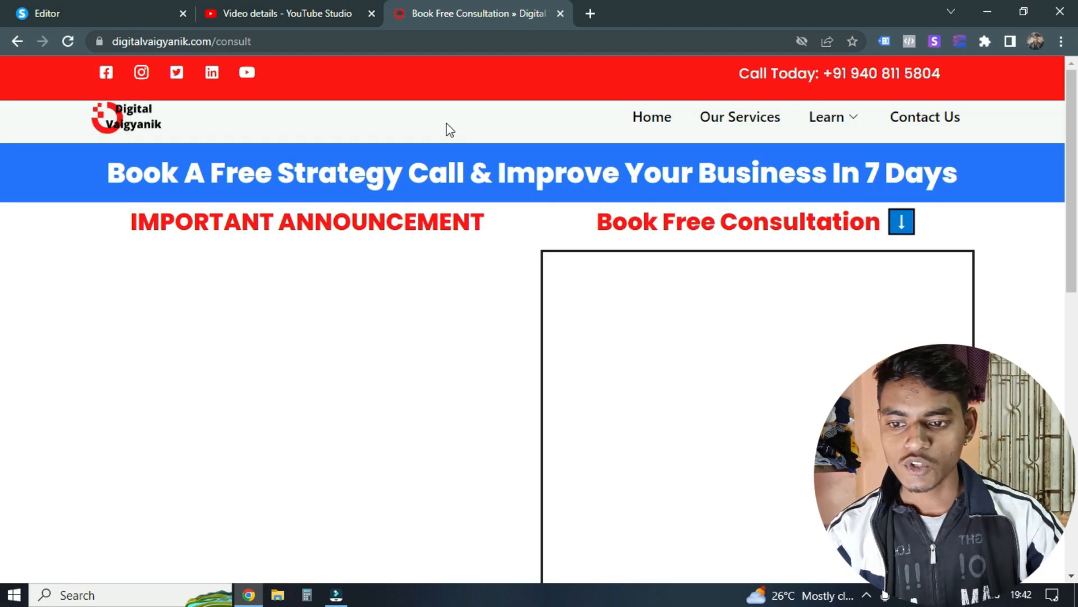
Step: Examine the digitalvaigyanik.com/consult booking page and show the consultation time slots for February 9, 2023
scroll(337, 123, "down", 5)
scroll(358, 149, "up", 5)
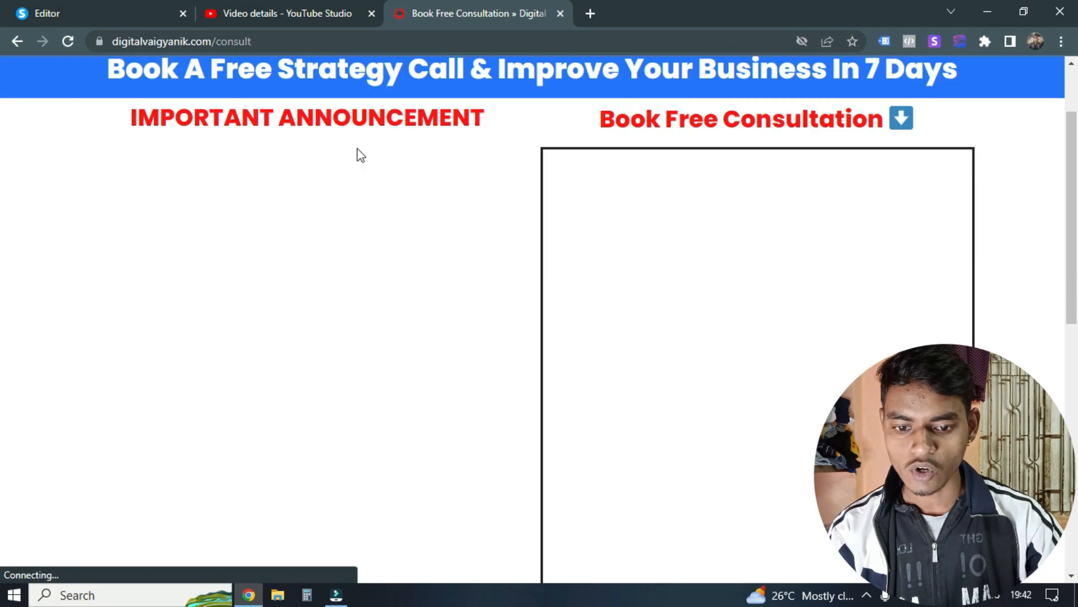
scroll(432, 170, "down", 1)
scroll(433, 170, "up", 1)
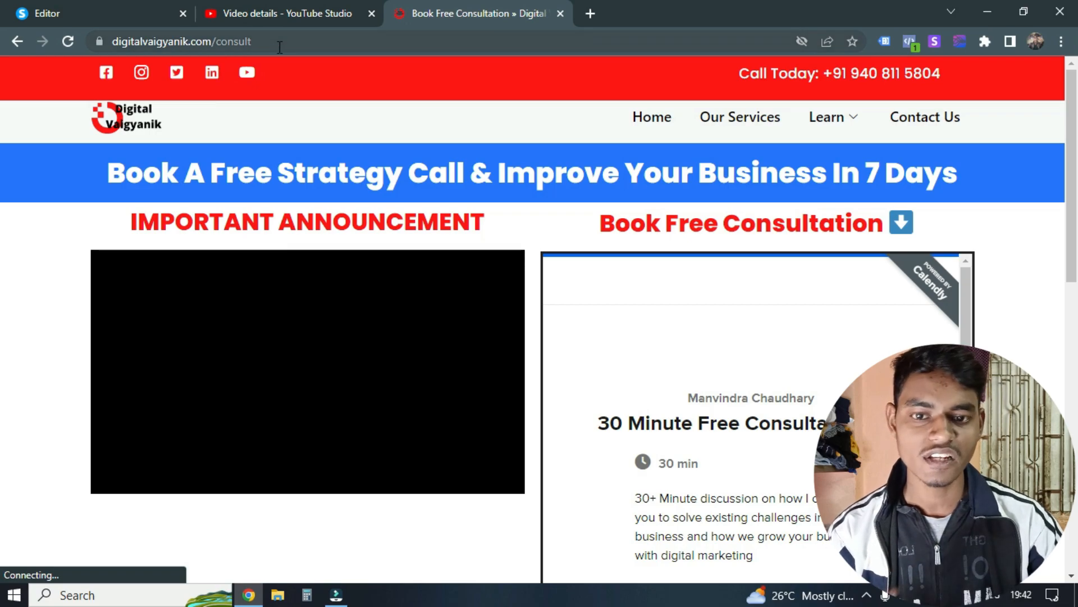
scroll(618, 315, "down", 2)
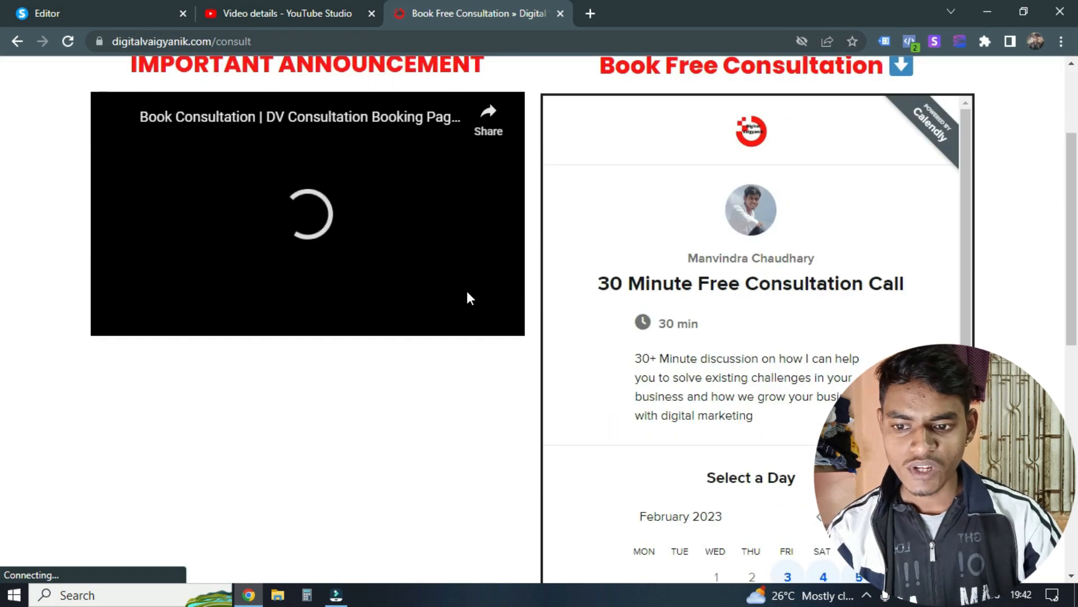
scroll(467, 291, "up", 2)
scroll(607, 221, "down", 6)
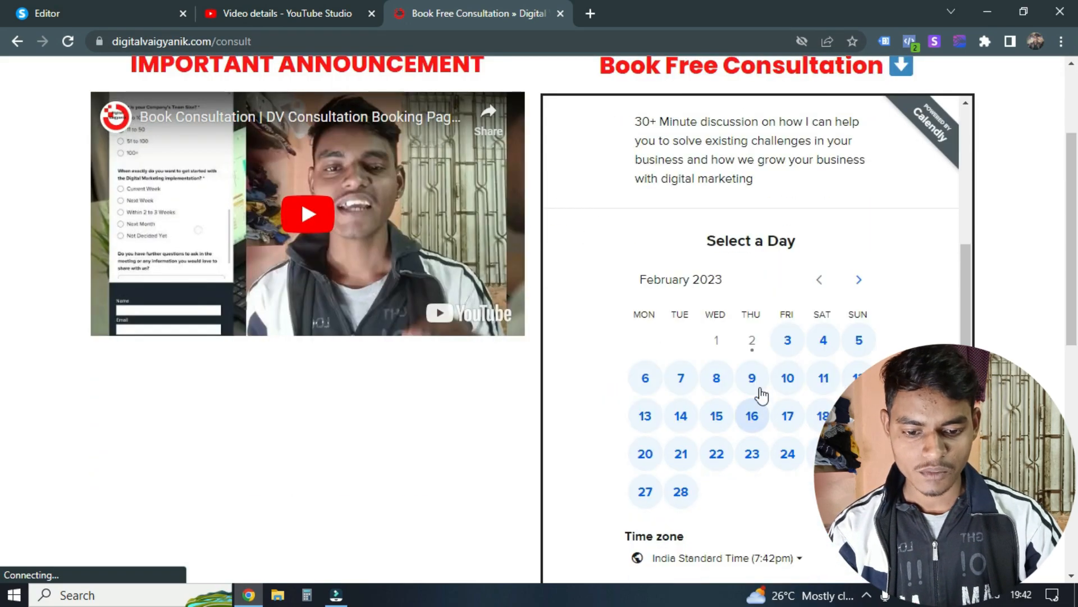
left_click(753, 378)
left_click(805, 384)
scroll(699, 339, "up", 6)
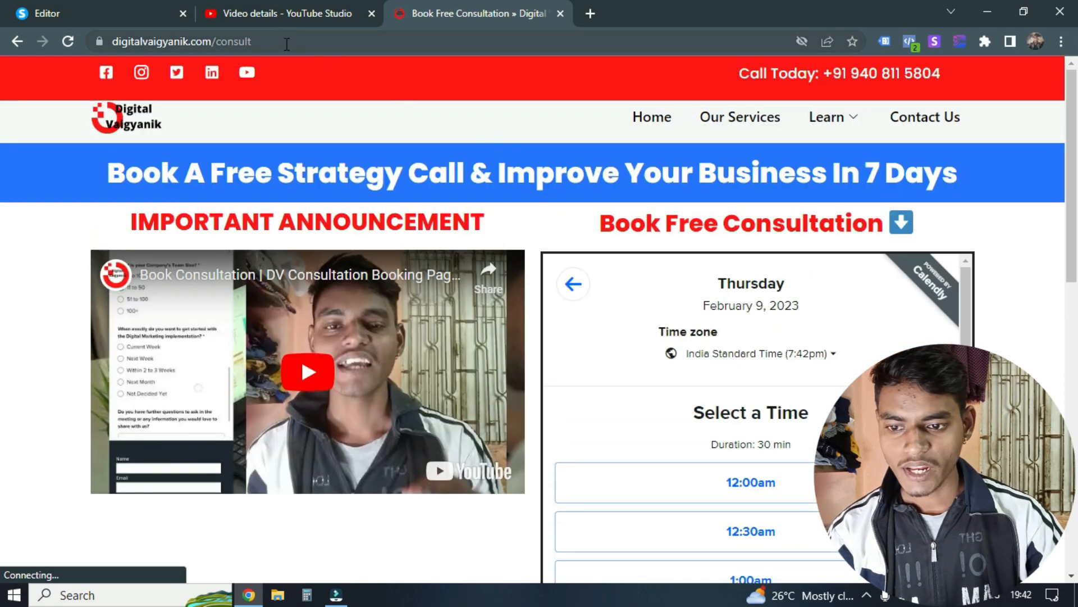
left_click(287, 42)
key("ctrl+c")
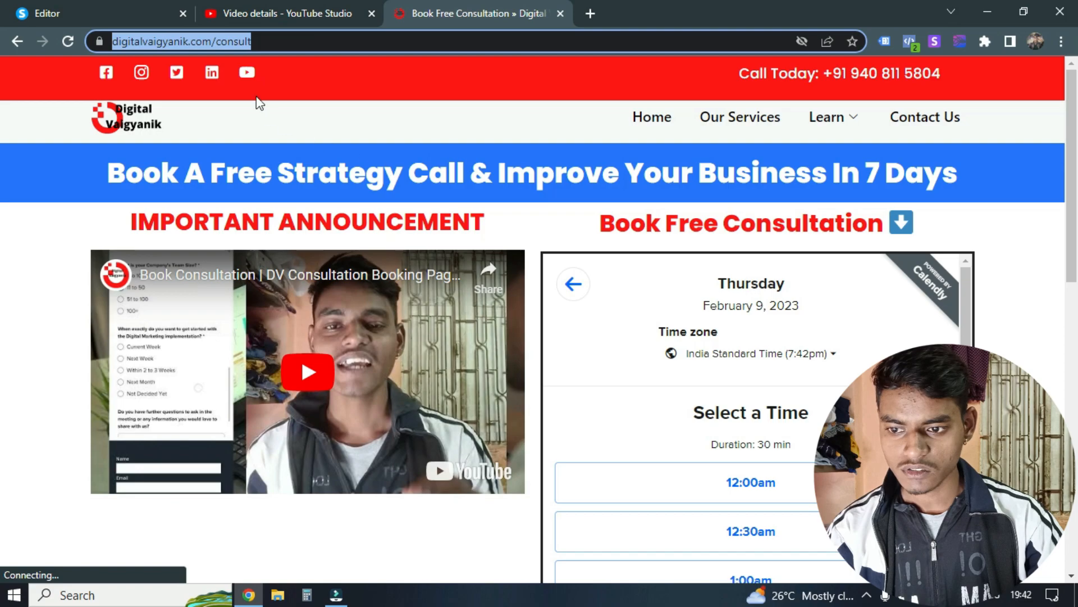
left_click(112, 6)
key("ctrl+v")
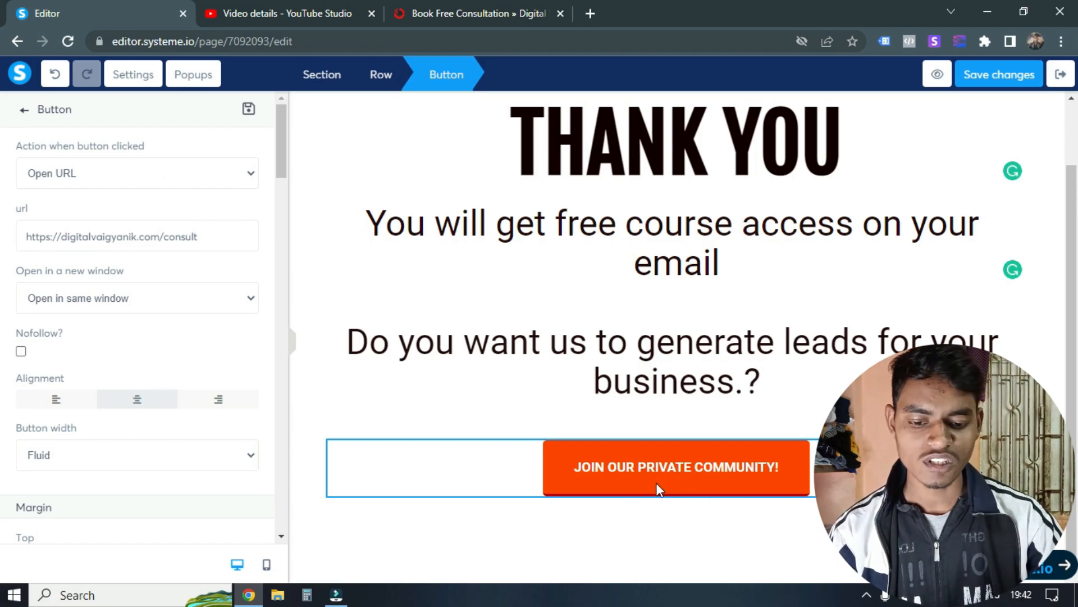
left_click(517, 8)
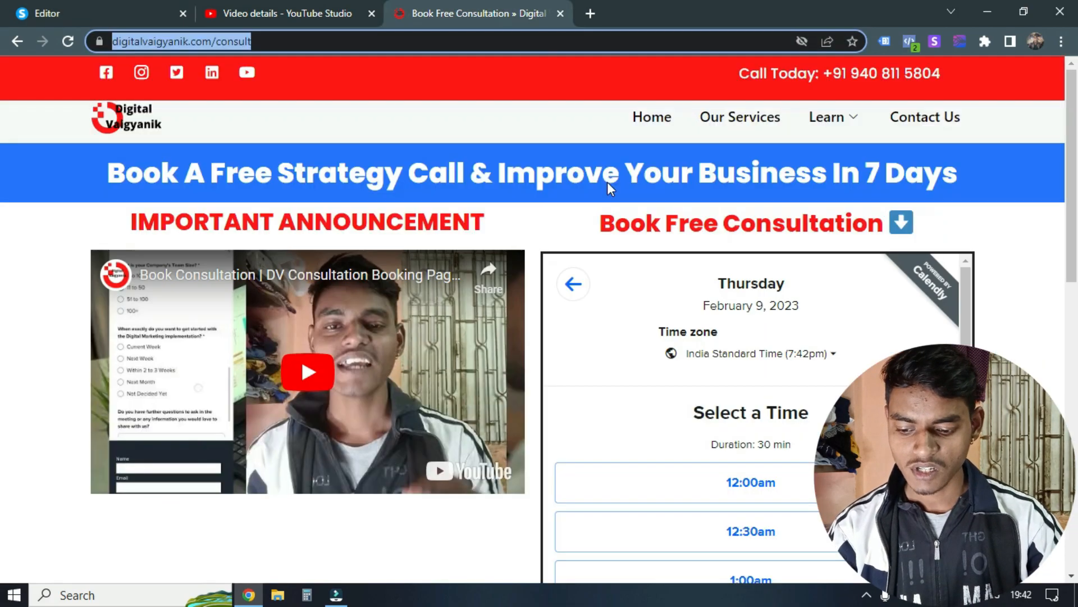
key("ctrl+w")
left_click(85, 13)
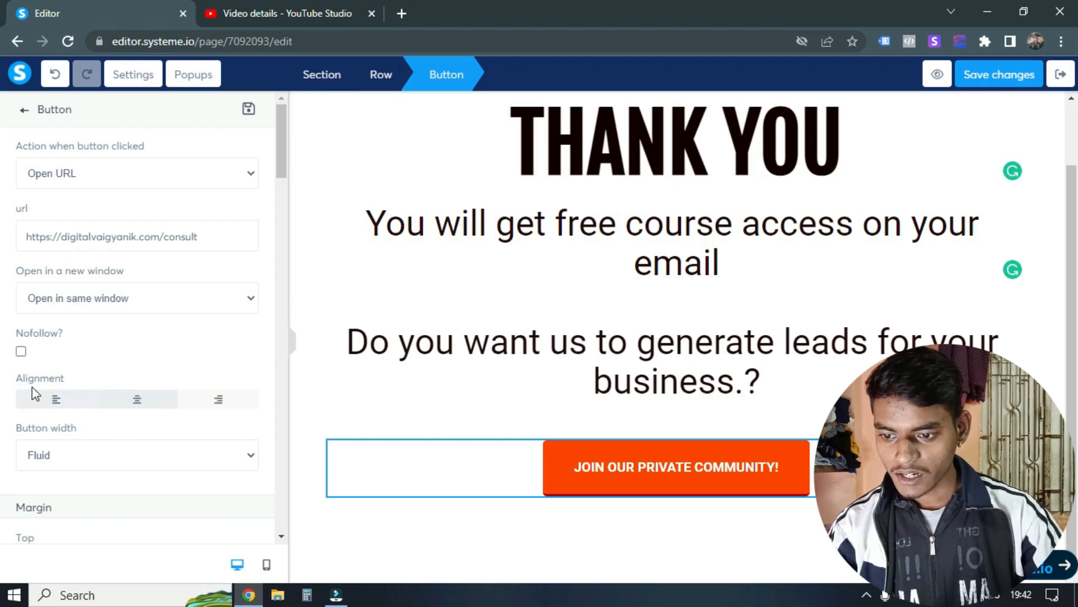
Step: Change the orange button's text from the community invitation to "Book A Free Consultation With Me..!"
scroll(164, 343, "down", 10)
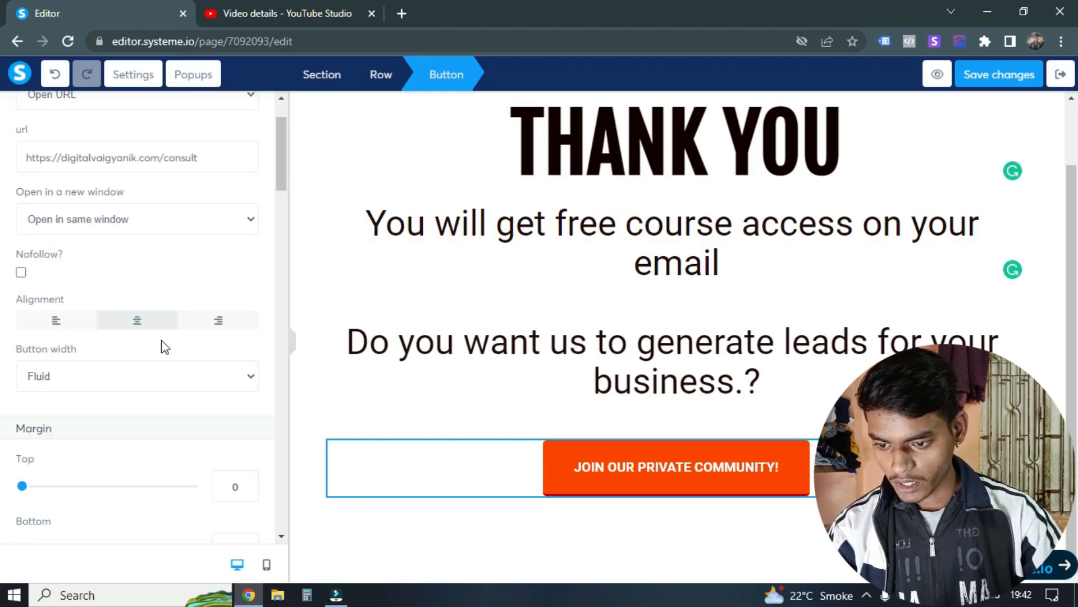
scroll(120, 313, "down", 15)
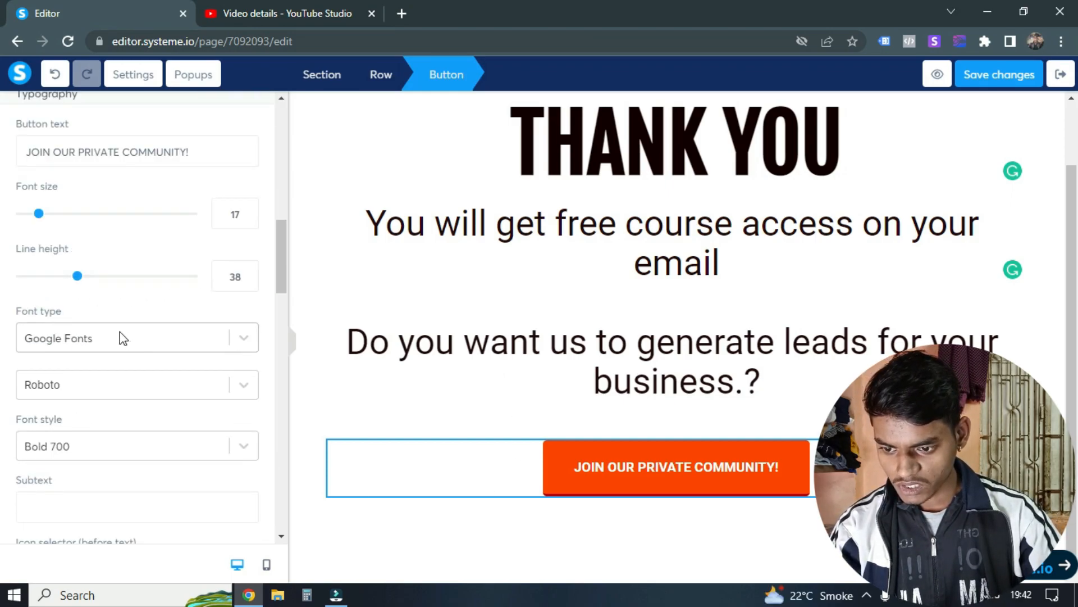
scroll(152, 379, "down", 5)
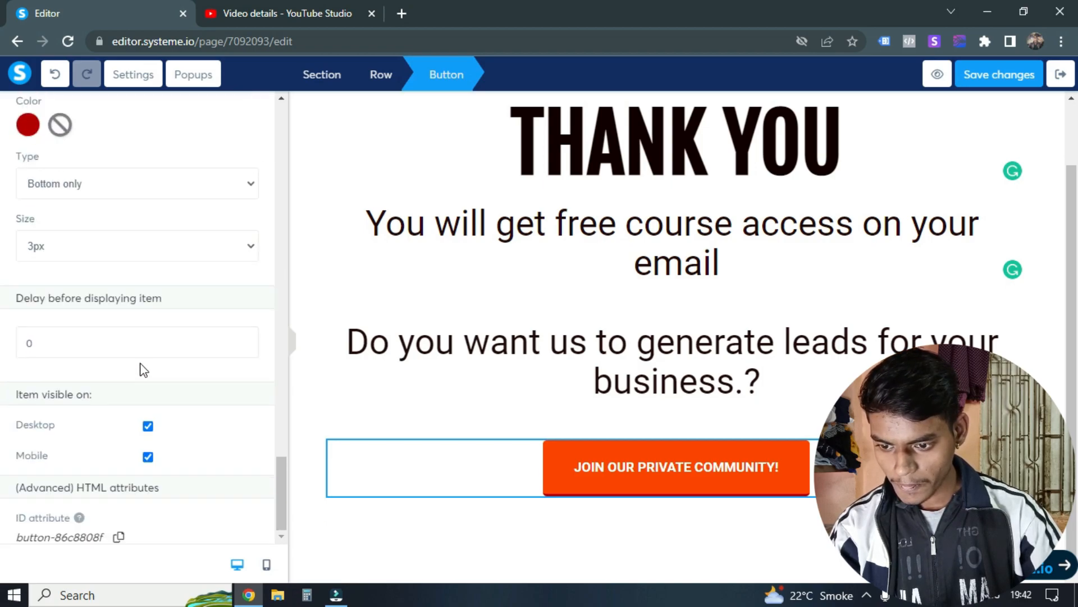
left_click(652, 469)
left_click(651, 472)
left_click(649, 471)
left_click(644, 471)
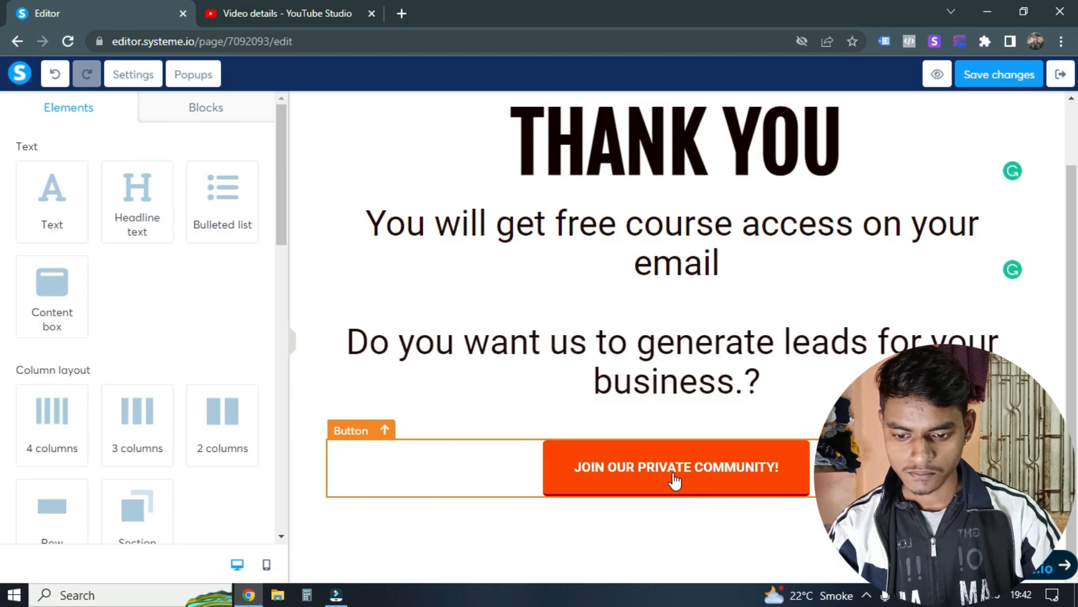
scroll(150, 337, "down", 10)
triple_click(150, 413)
key("BackSpace")
type("Book A Free Consultaio")
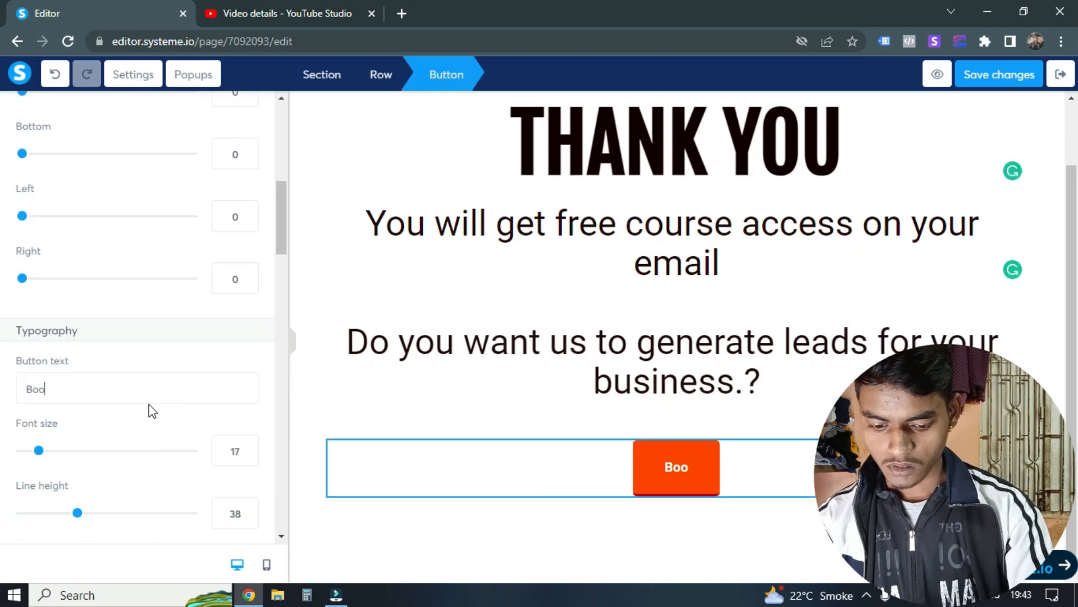
key("BackSpace")
key("BackSpace")
key("BackSpace")
key("BackSpace")
type("tation with me..!")
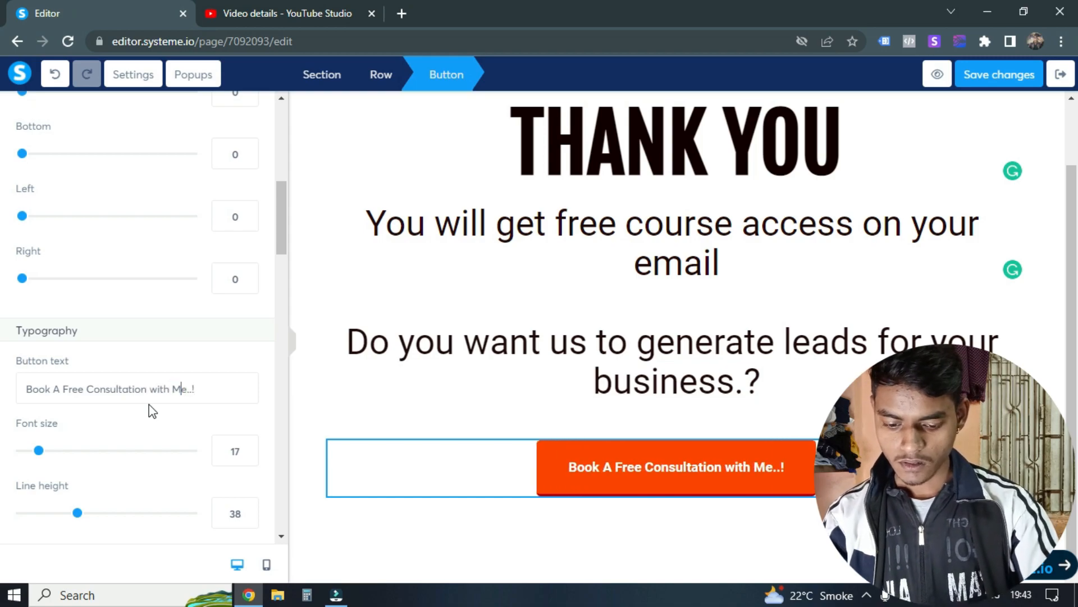
type("W")
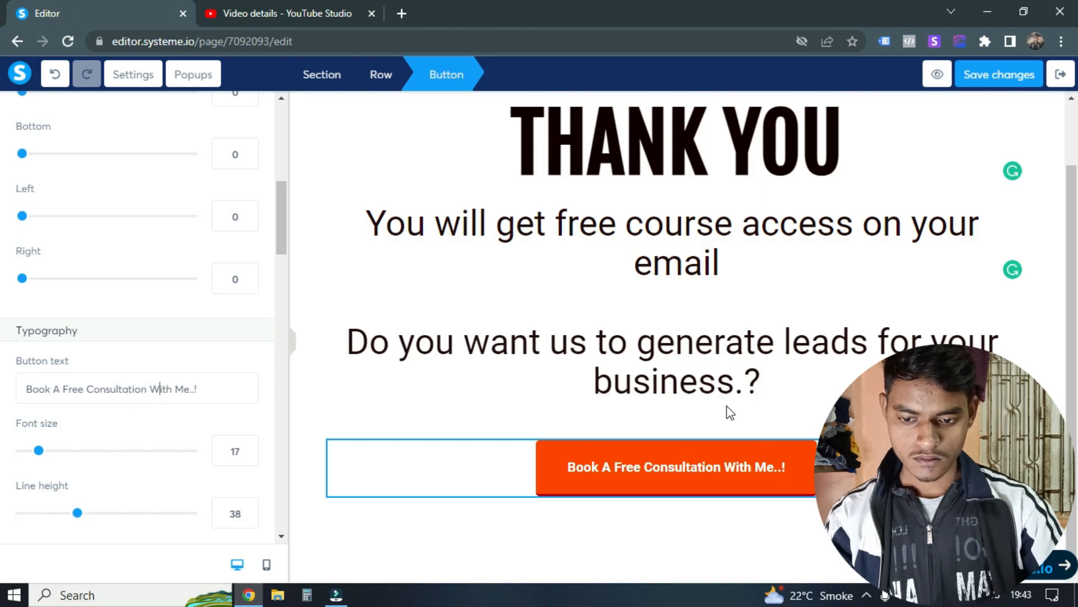
Step: Duplicate the "Do you want us to generate leads for your business.?" subheadline and replace the copy's text with a line beginning "Let's discuss your business"
left_click(758, 419)
left_click(969, 315)
left_click(692, 465)
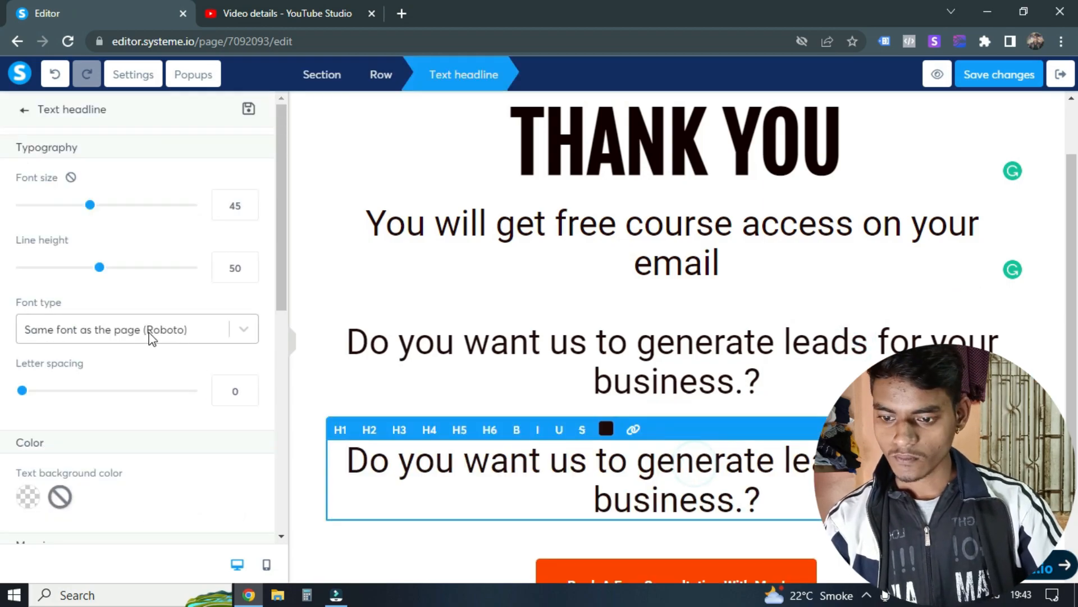
scroll(130, 363, "down", 5)
scroll(135, 354, "down", 3)
key("ctrl+a")
type("Let's dis")
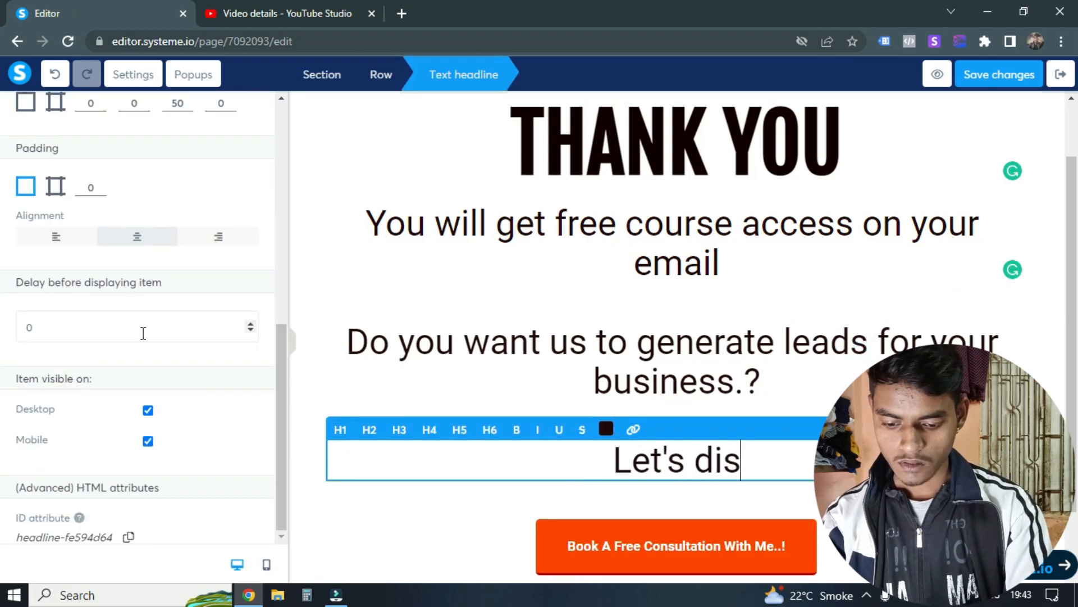
type("cuss your busines")
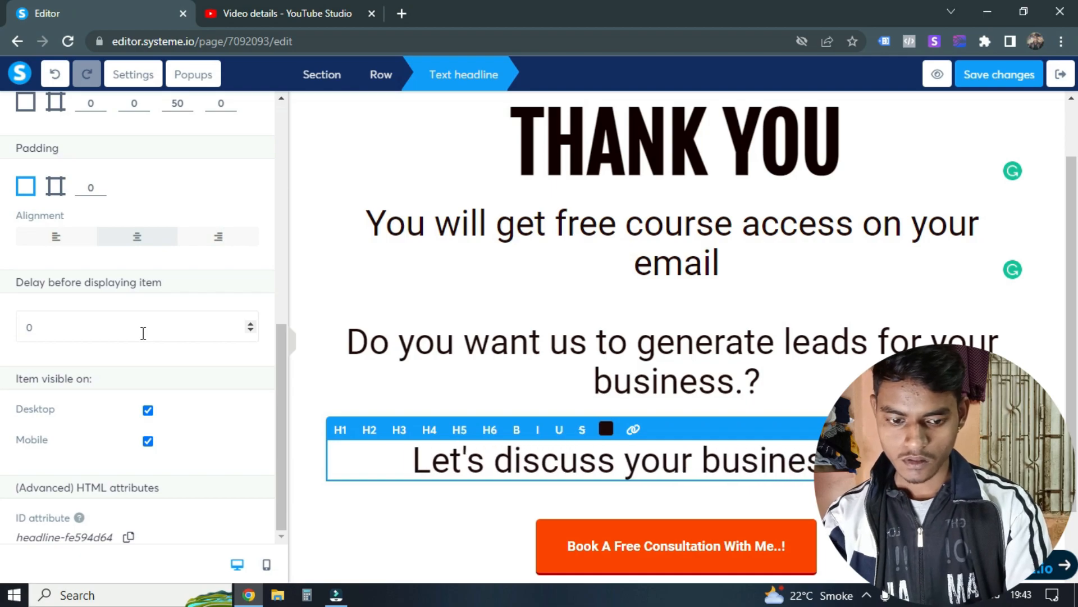
type("ss")
left_click(441, 278)
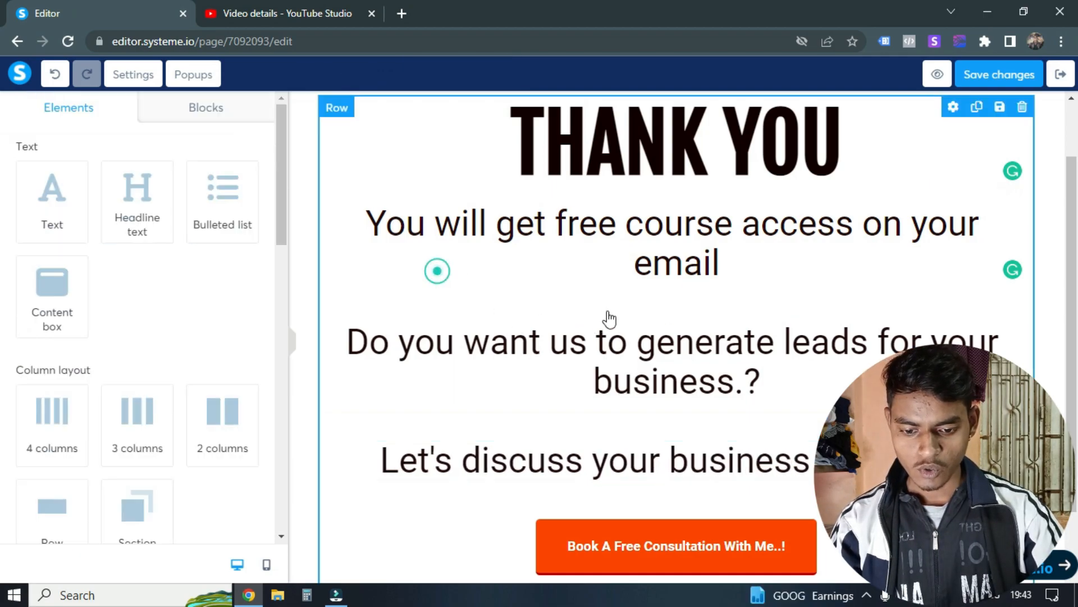
Step: Save the changes made to the thank you page
scroll(704, 381, "down", 3)
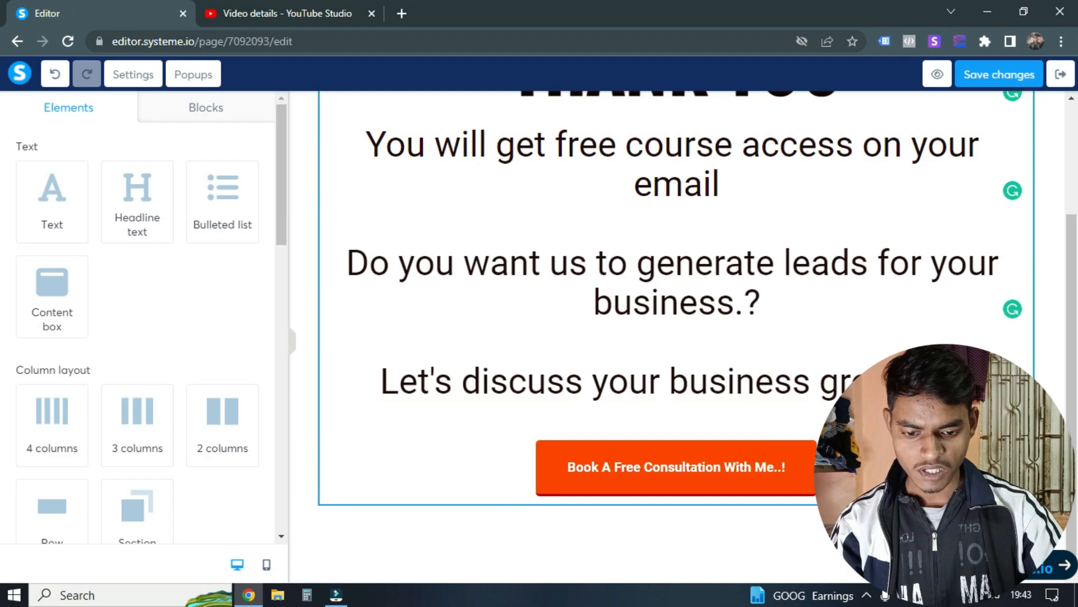
scroll(705, 380, "up", 3)
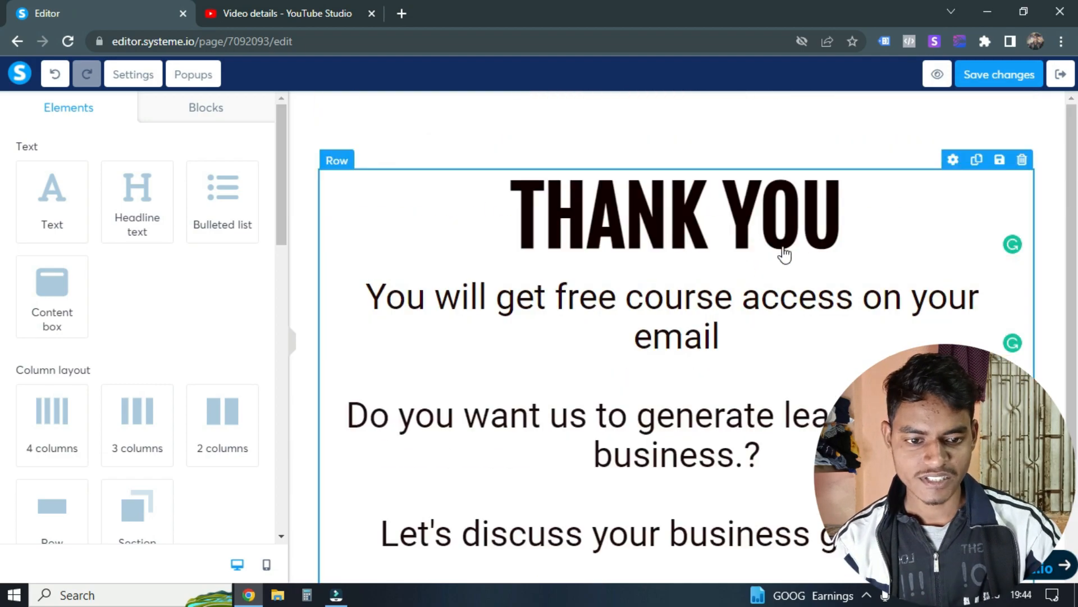
scroll(781, 250, "down", 3)
left_click(980, 79)
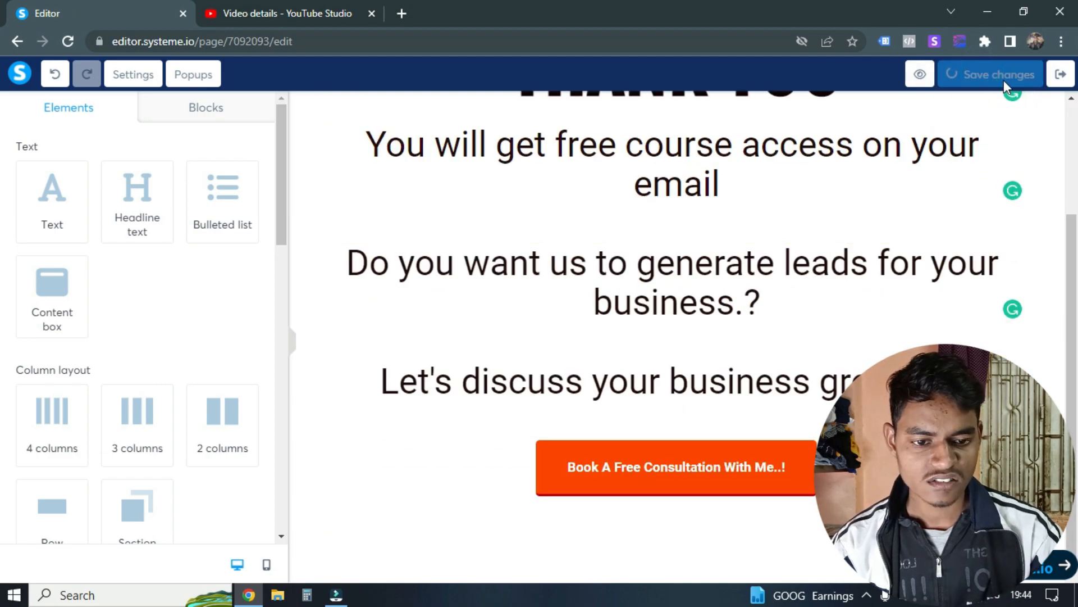
scroll(969, 120, "up", 3)
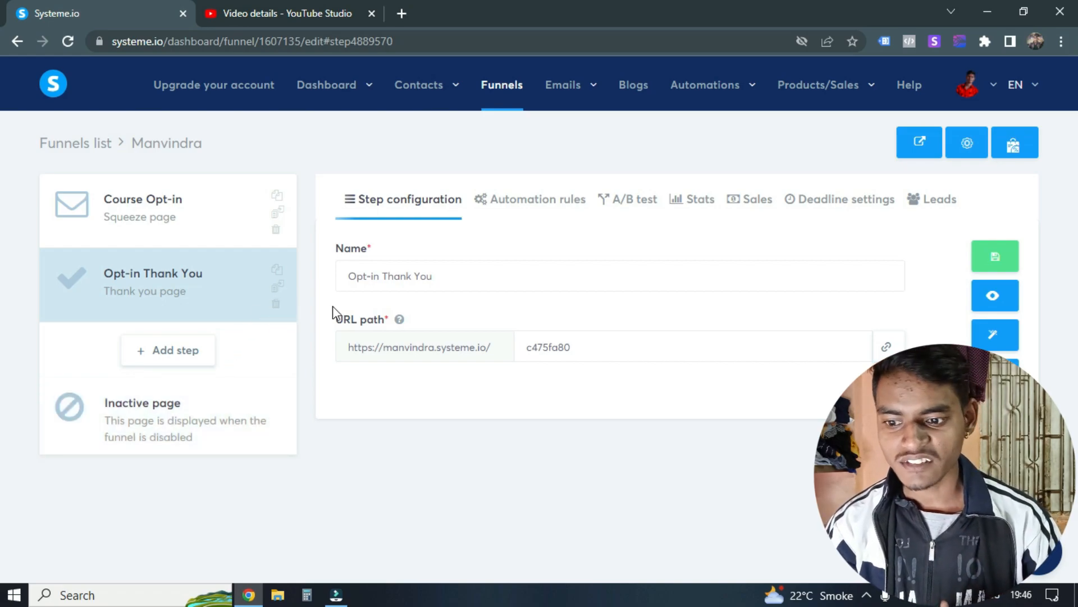
Step: View the form for adding a new funnel step and dismiss it without saving
left_click(163, 354)
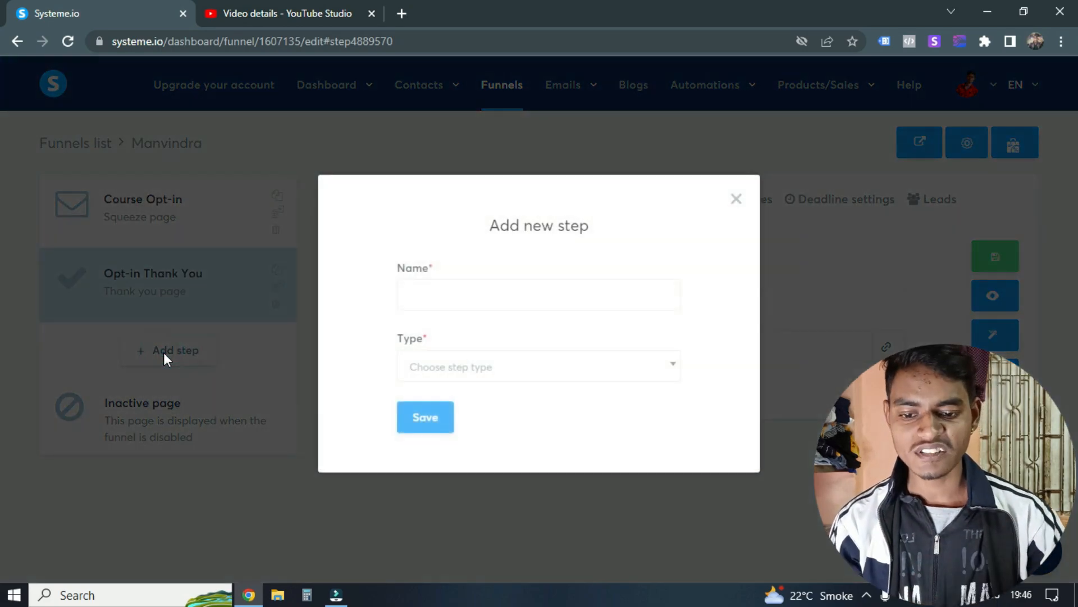
left_click(736, 198)
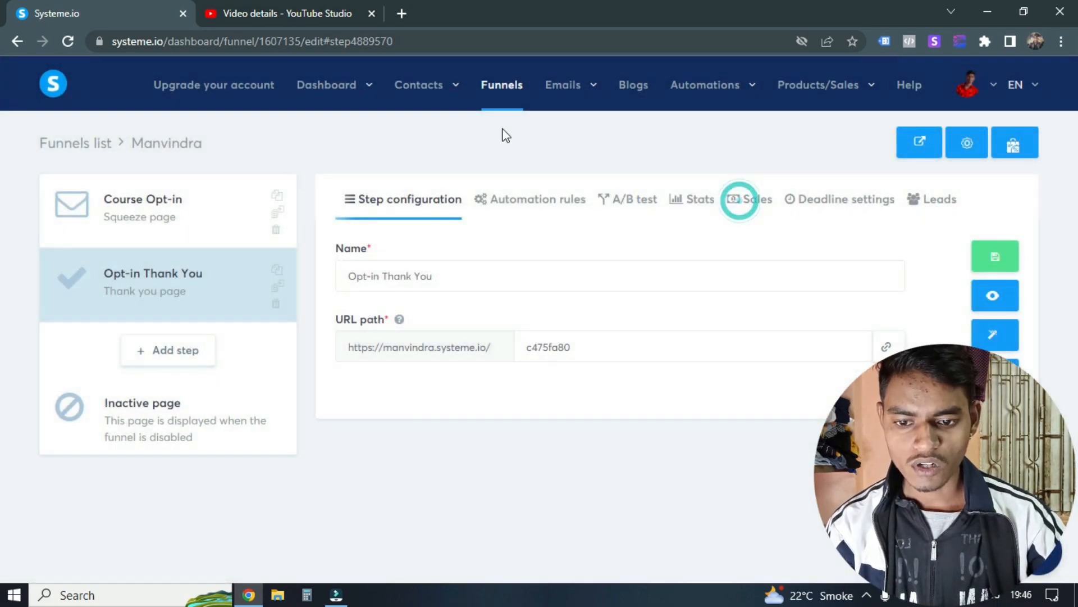
Step: Compare the prices and limits of the account upgrade plans in a separate tab and close it
mouse_move(597, 118)
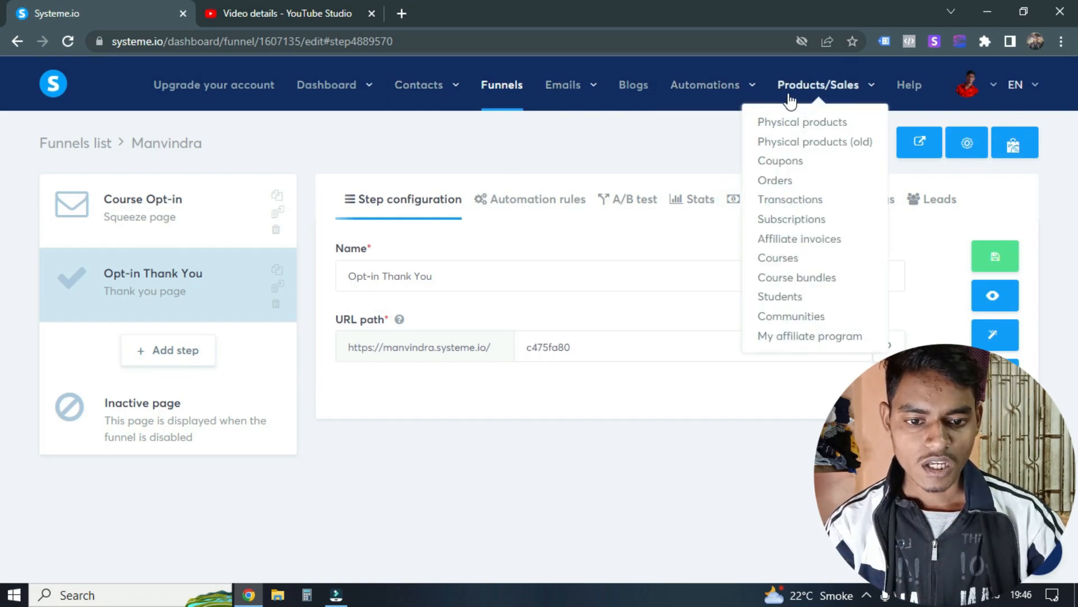
left_click(209, 87)
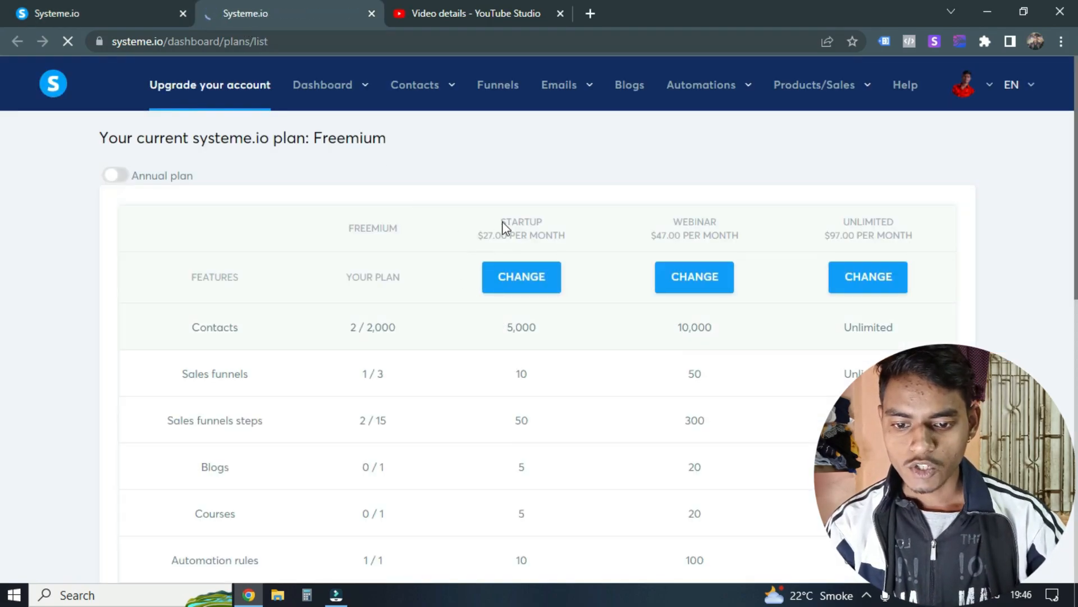
left_click_drag(477, 235, 548, 236)
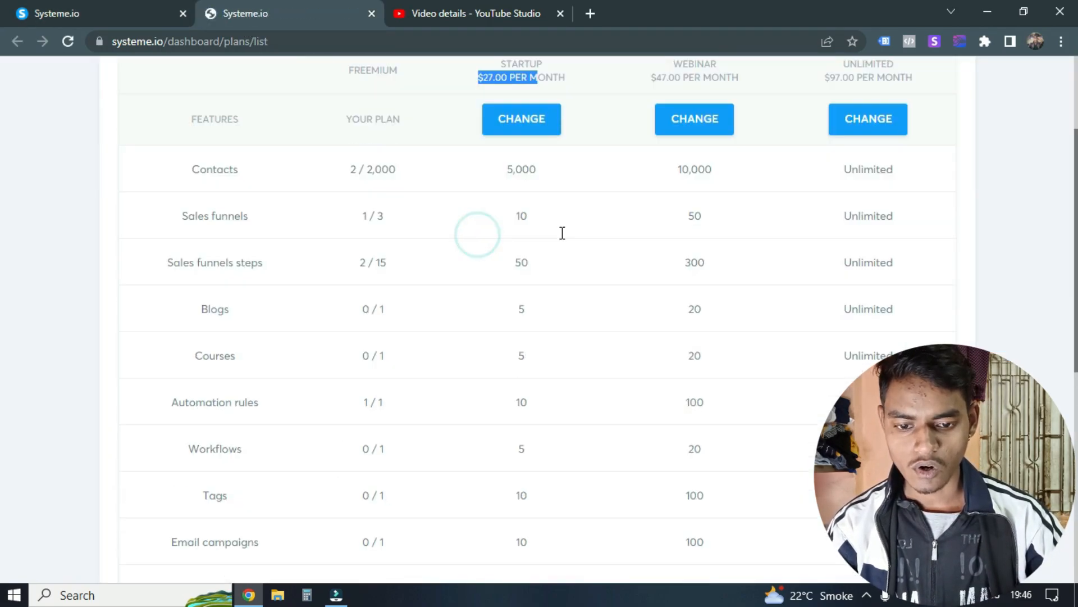
scroll(494, 311, "down", 5)
scroll(575, 376, "up", 5)
key("ctrl+w")
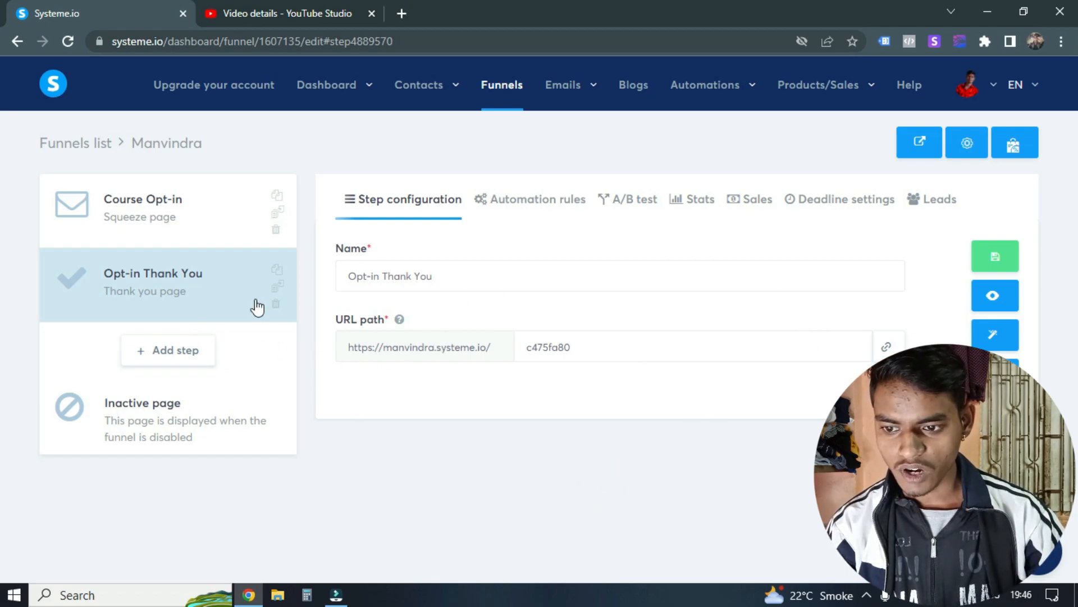
Step: Return to the funnels list and open the live opt-in page of the listed funnel
left_click(67, 145)
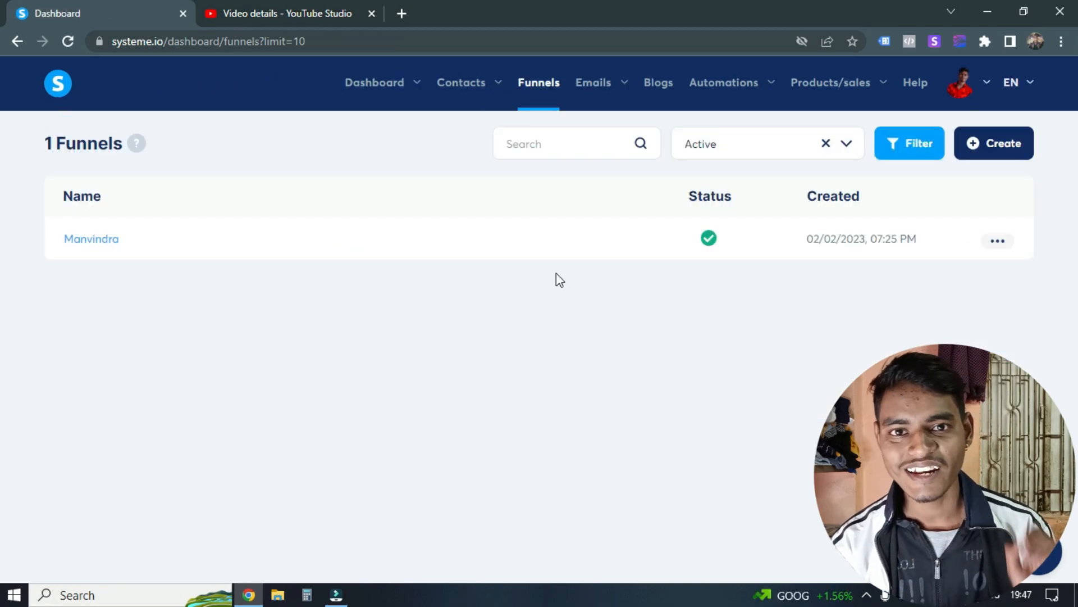
left_click(998, 242)
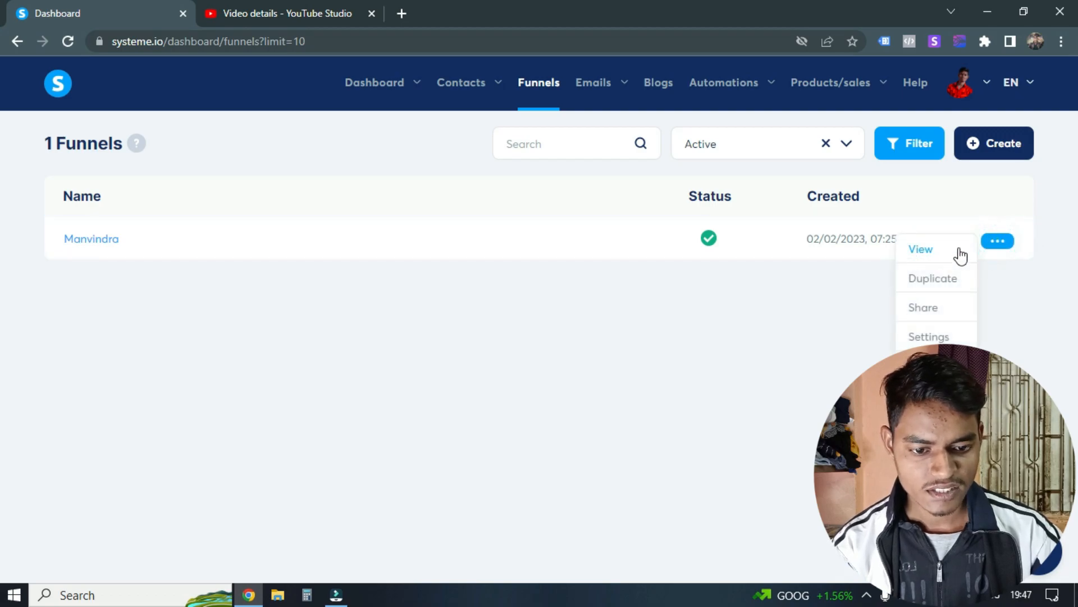
left_click(921, 256)
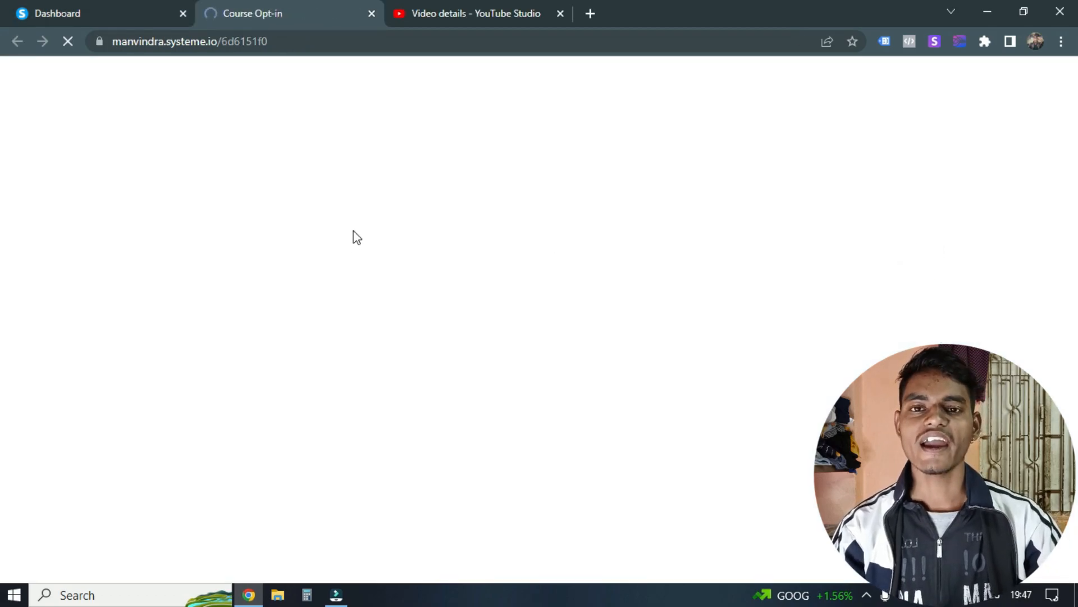
Step: Examine the live squeeze page's headline, subheadline, lesson video and sign-up form
scroll(562, 306, "down", 5)
scroll(556, 353, "up", 5)
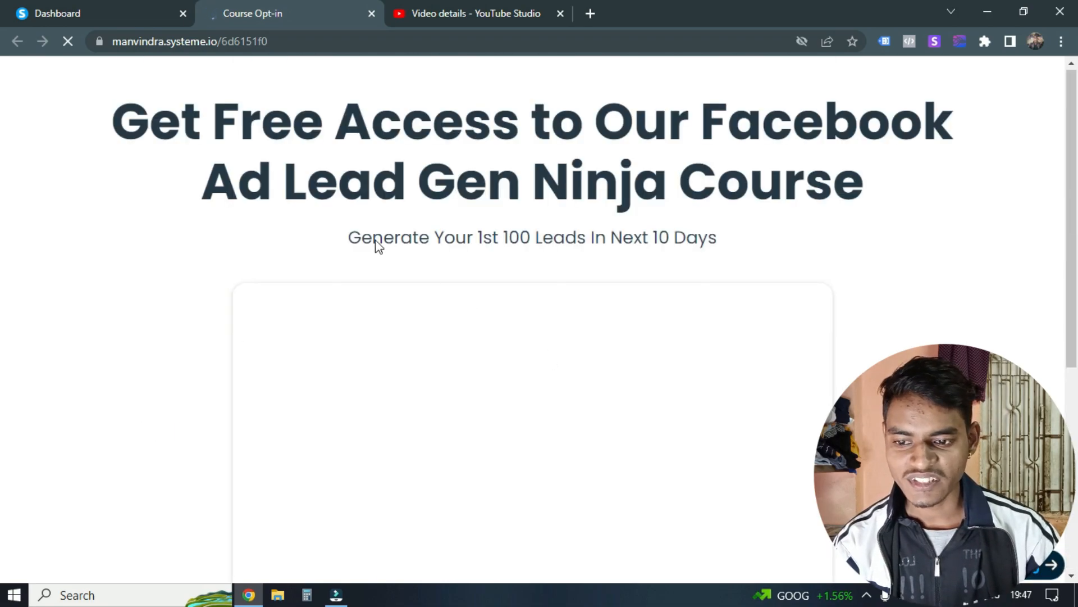
left_click_drag(134, 123, 285, 119)
left_click(300, 117)
left_click_drag(356, 118, 393, 119)
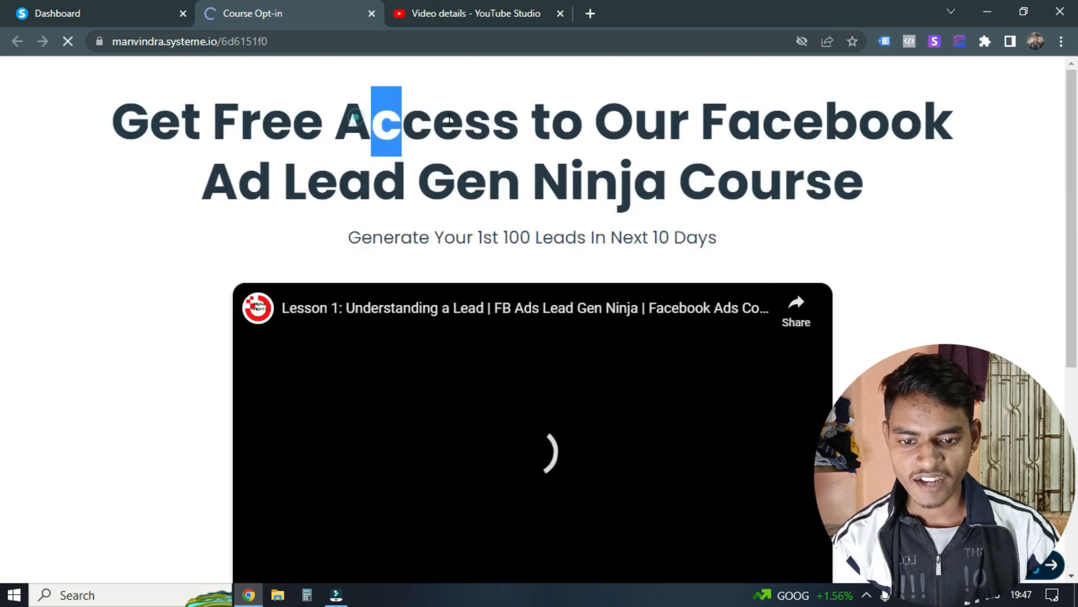
left_click_drag(628, 120, 924, 132)
left_click_drag(240, 181, 337, 181)
left_click_drag(467, 184, 585, 183)
left_click_drag(677, 183, 809, 183)
scroll(597, 270, "down", 3)
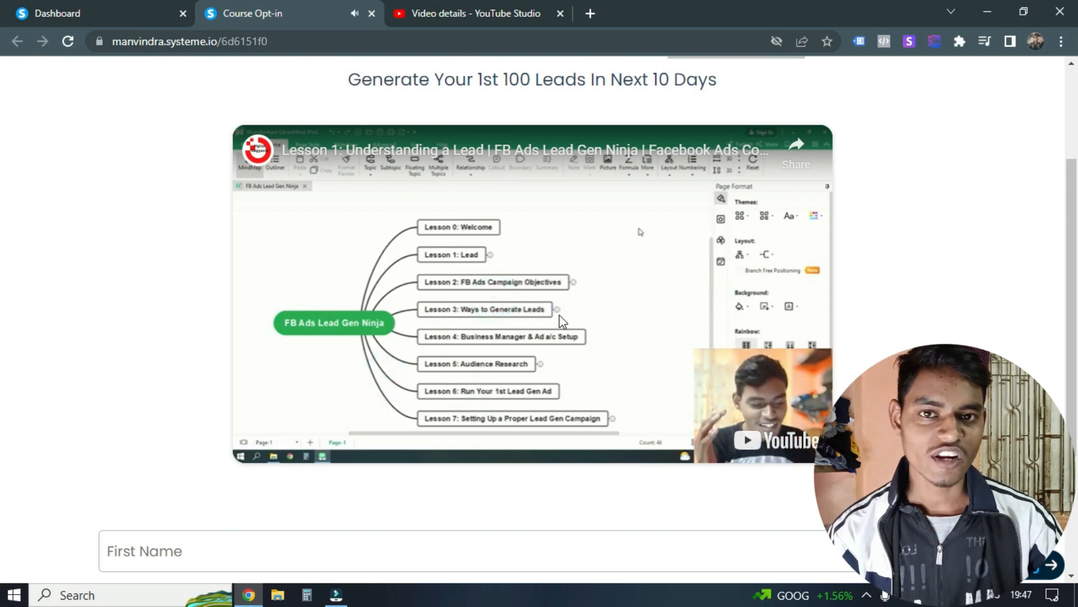
scroll(413, 379, "down", 3)
scroll(413, 379, "up", 5)
scroll(637, 233, "down", 6)
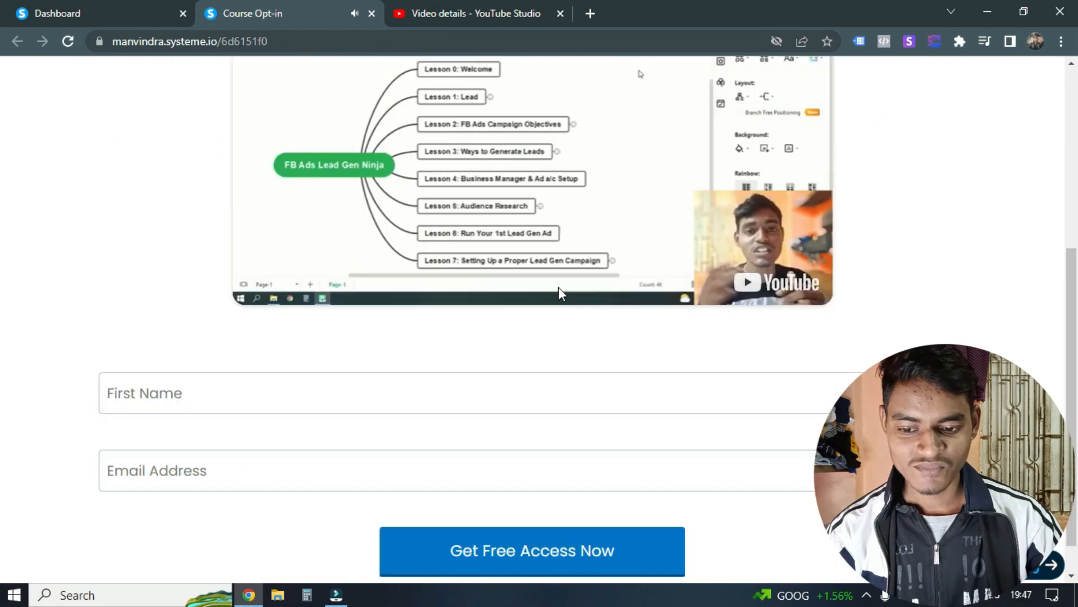
scroll(669, 289, "up", 6)
scroll(647, 306, "down", 5)
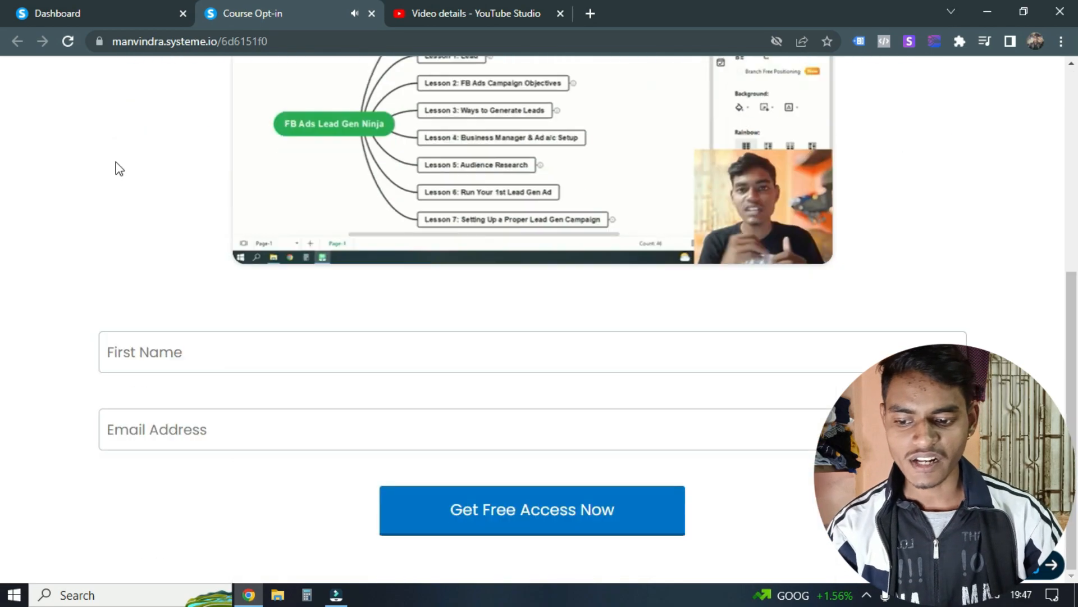
Step: Fill in the opt-in form's first name and enter digitalvaigyanik.com as the email address
left_click(180, 342)
left_click(176, 433)
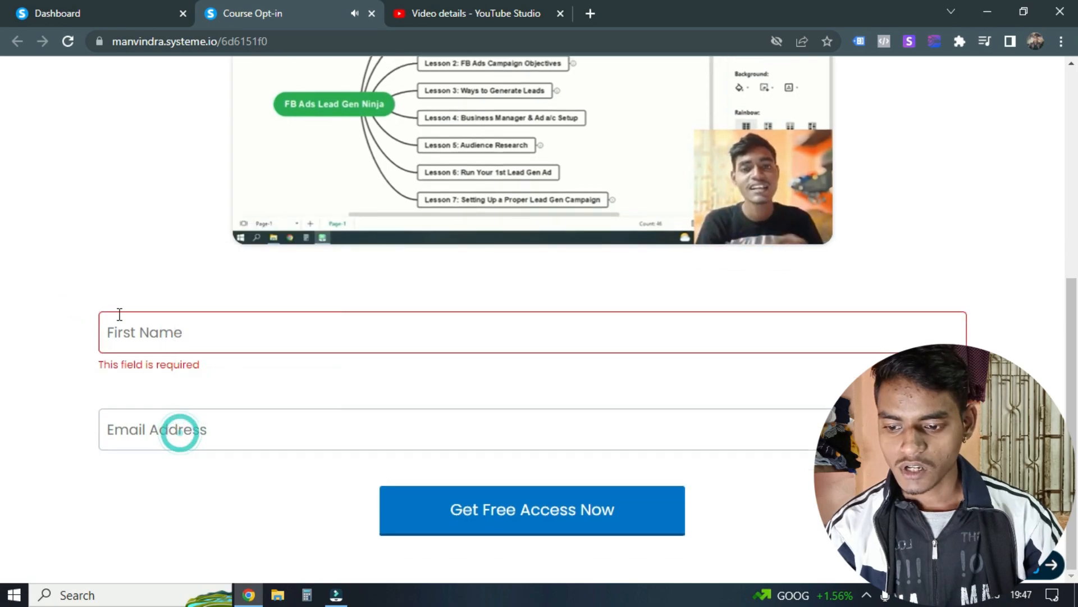
left_click(169, 342)
scroll(16, 273, "up", 5)
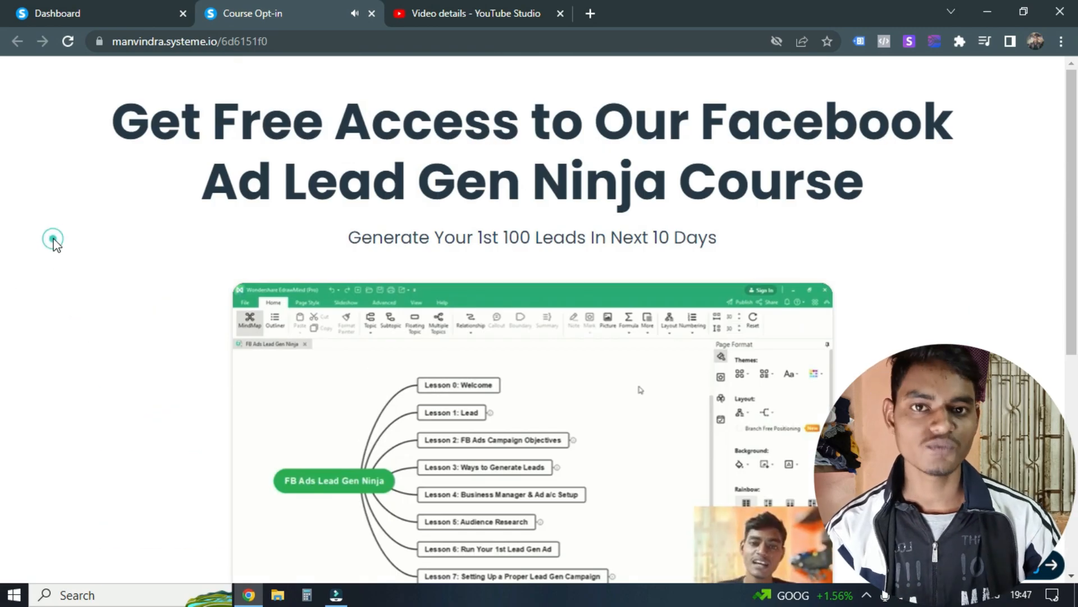
scroll(158, 266, "down", 7)
left_click(200, 312)
left_click(213, 349)
left_click(247, 428)
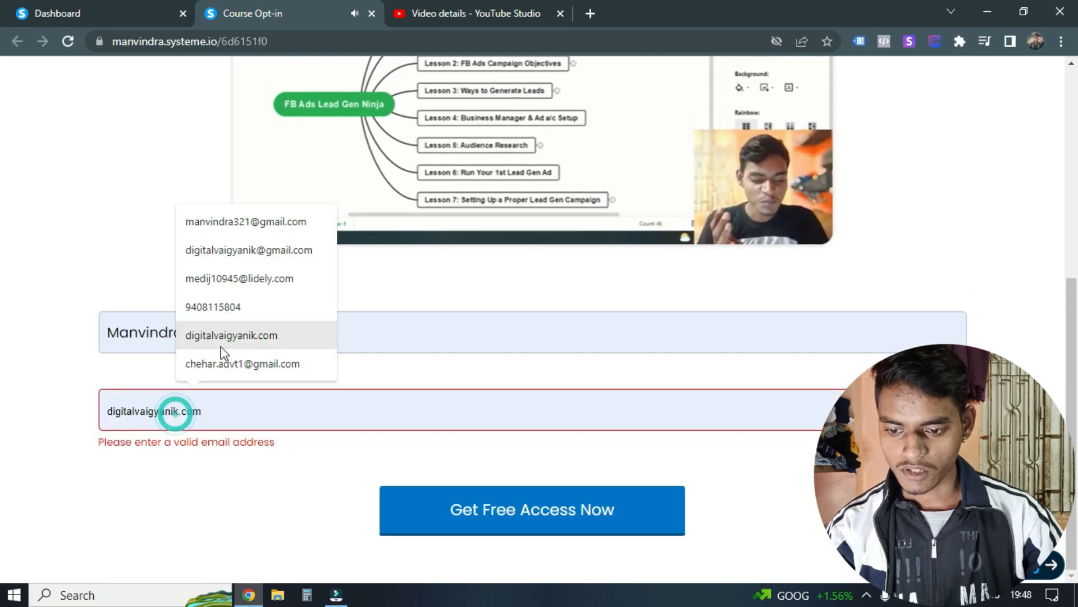
left_click(246, 336)
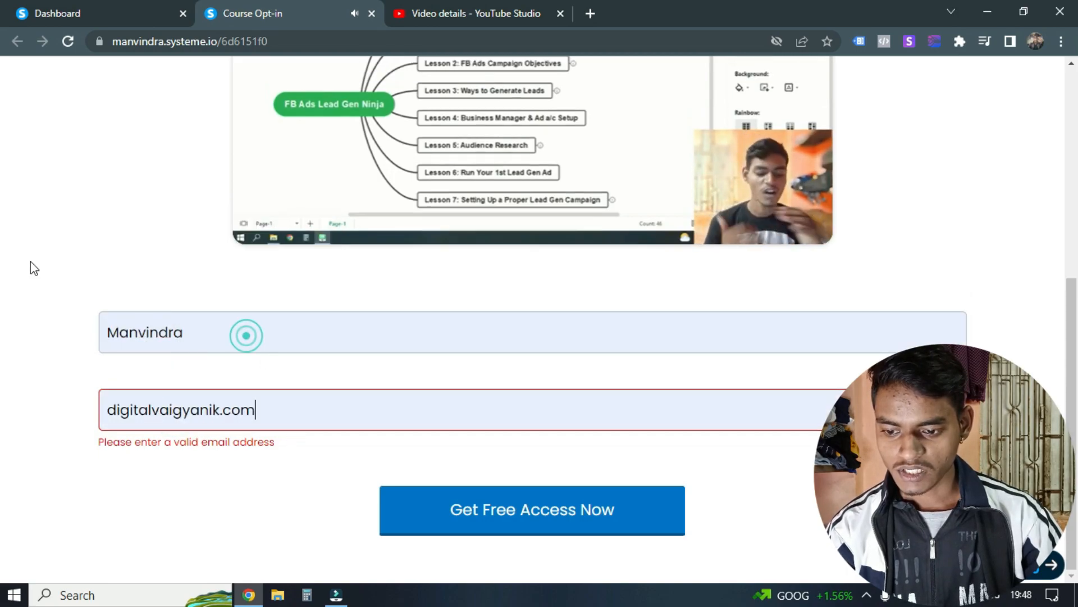
scroll(140, 272, "up", 5)
scroll(153, 339, "down", 6)
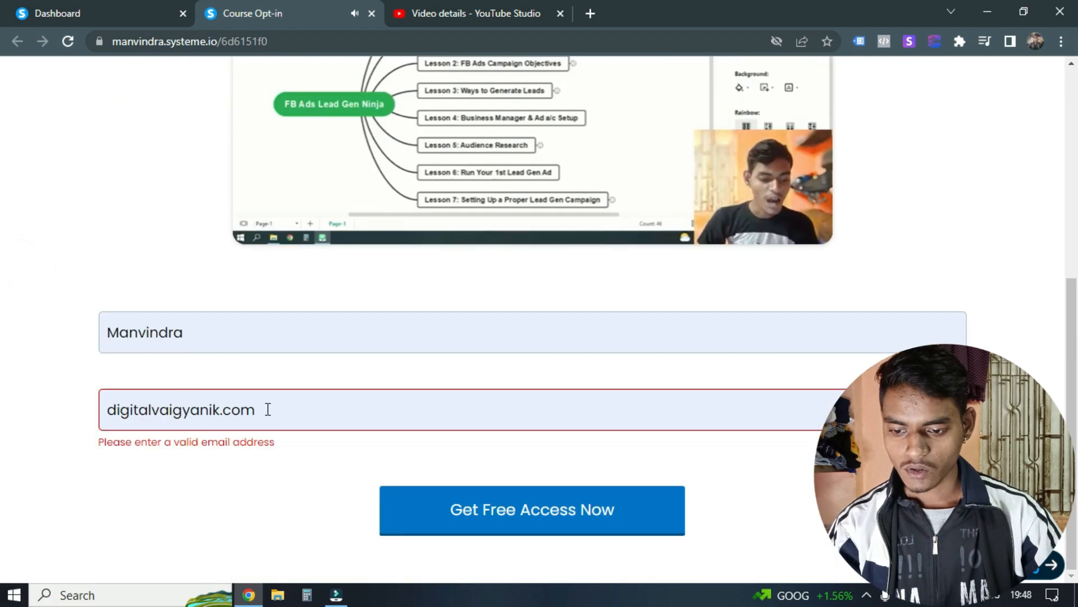
Step: Replace the opt-in form's email entry with a full email address and submit the form to get free access
triple_click(272, 406)
key("BackSpace")
left_click(274, 411)
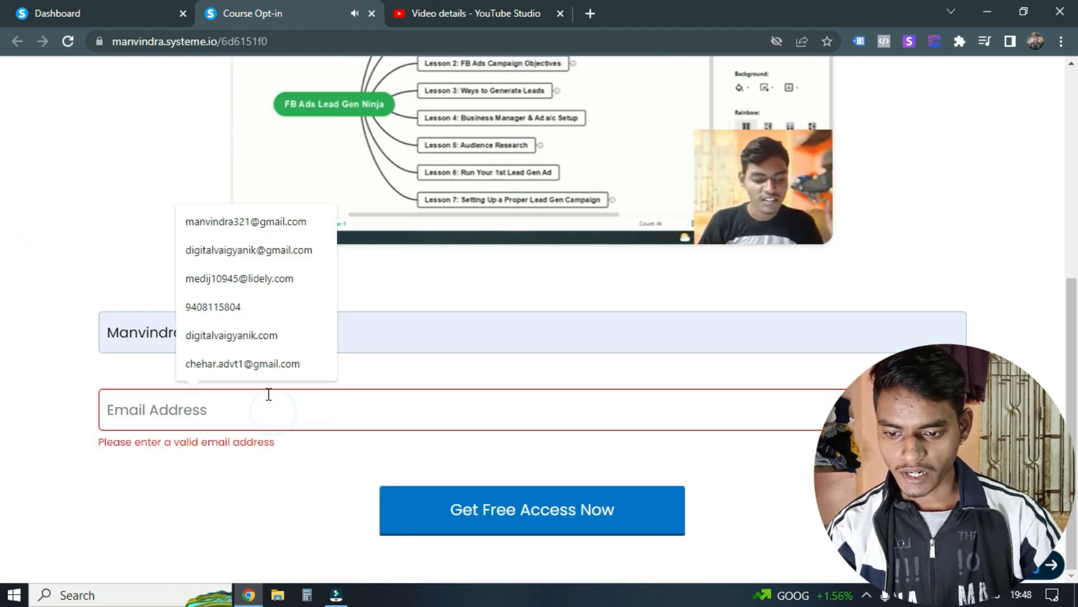
left_click(251, 251)
left_click(114, 289)
scroll(124, 292, "up", 6)
scroll(133, 300, "down", 5)
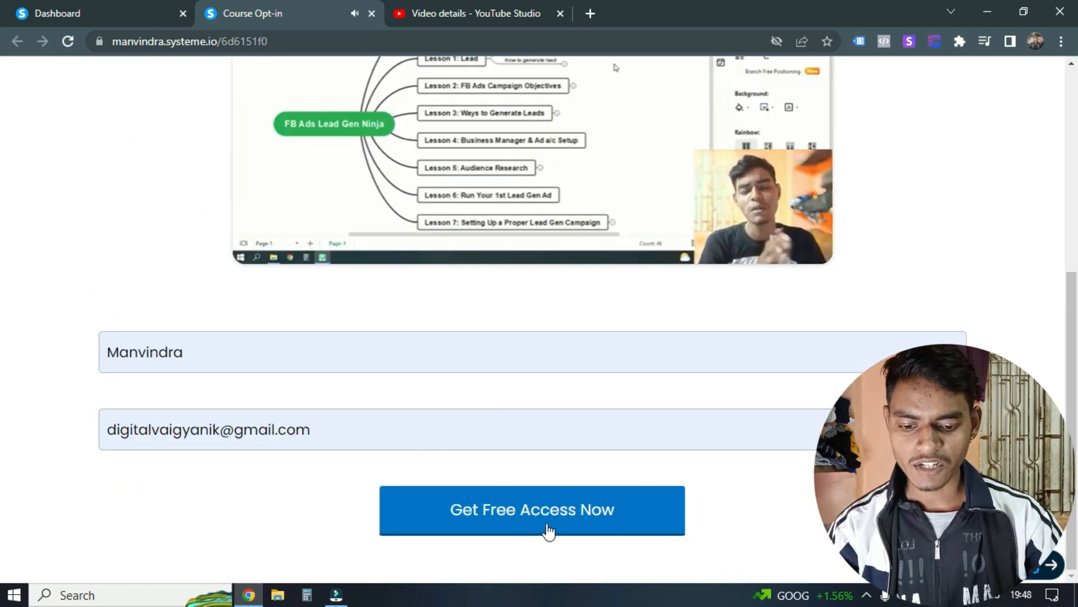
left_click(569, 520)
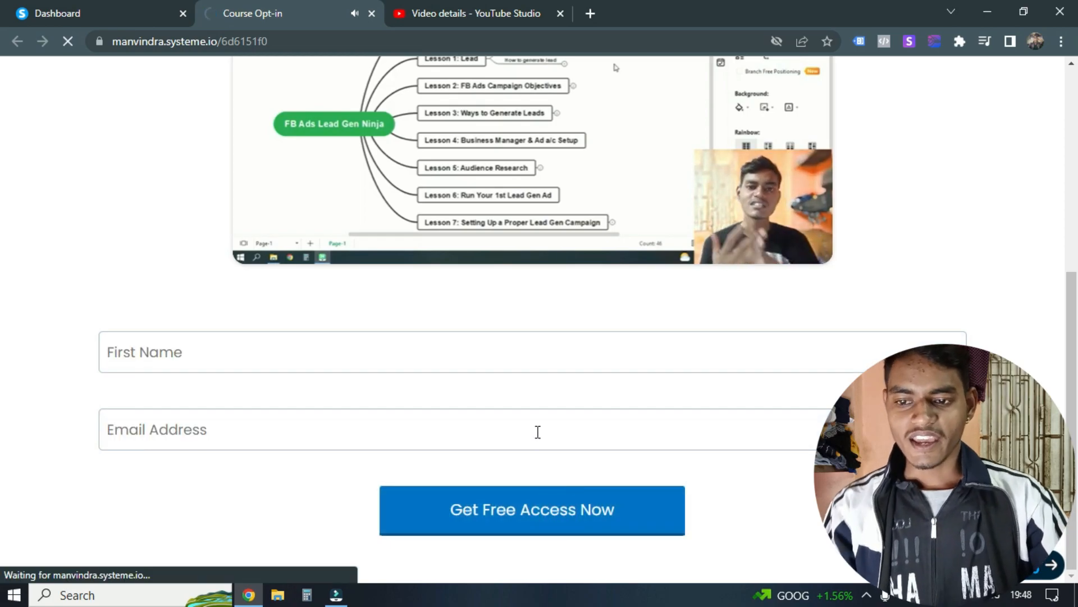